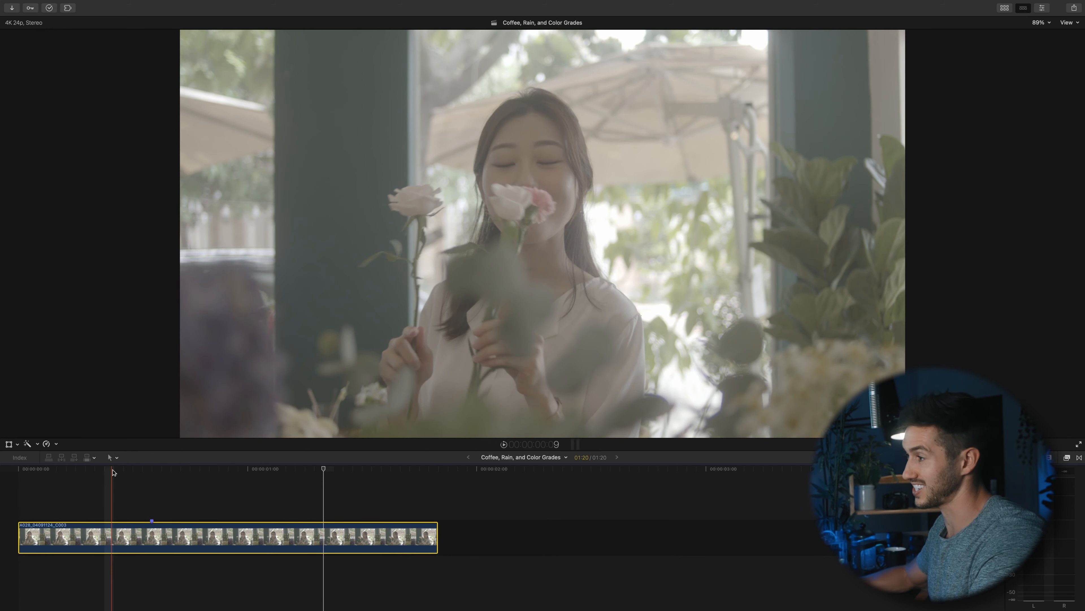
Look through the Color Finale Transcoder web page, from its introduction to the supported RAW formats and workflow preview.
click(126, 474)
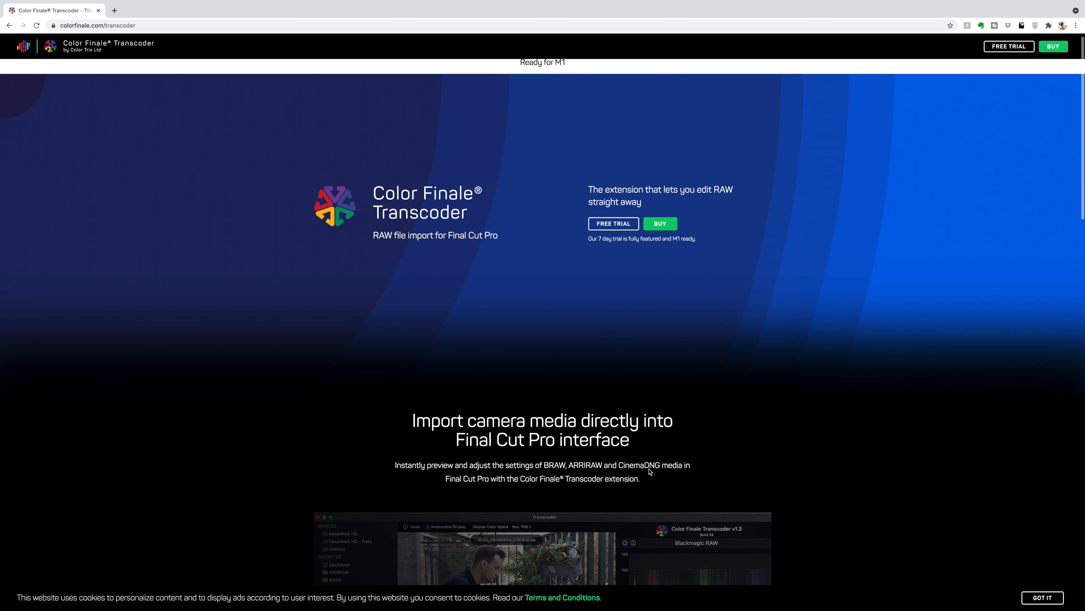
scroll(649, 471, down, 2)
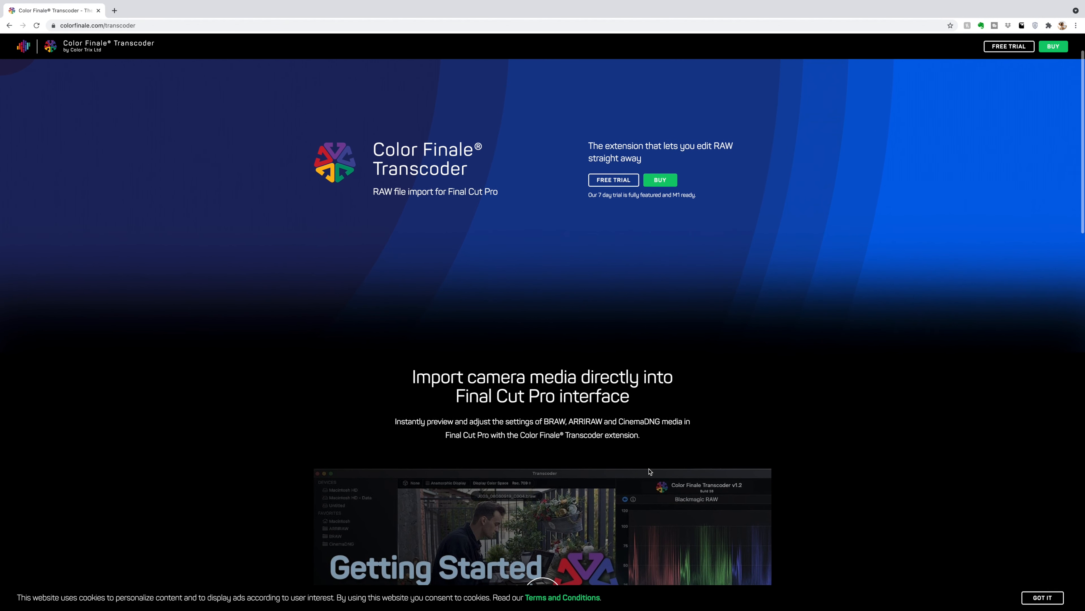
scroll(649, 471, down, 6)
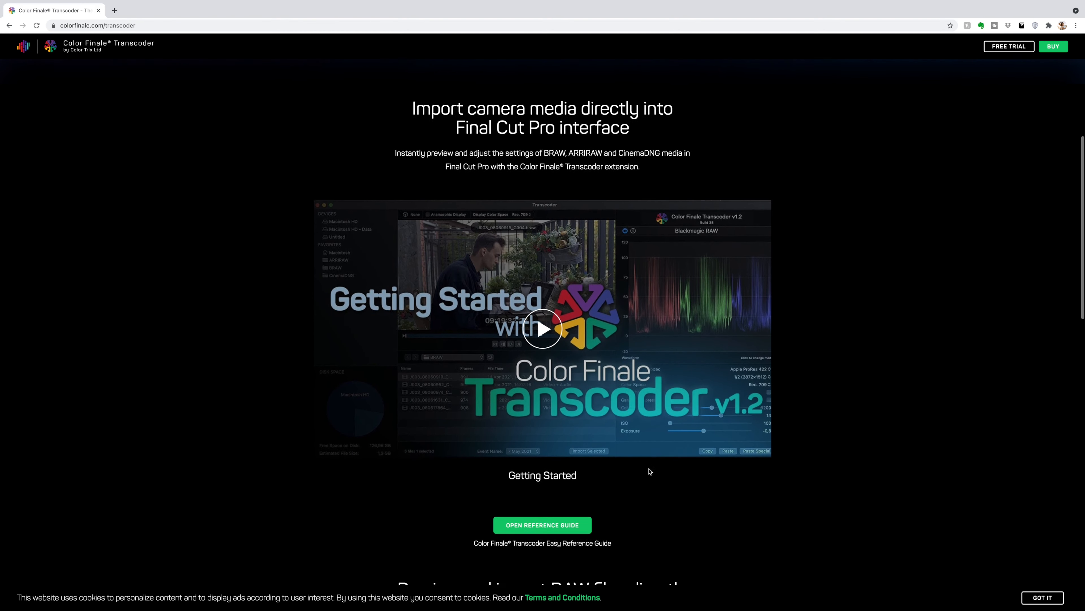
scroll(649, 472, down, 1)
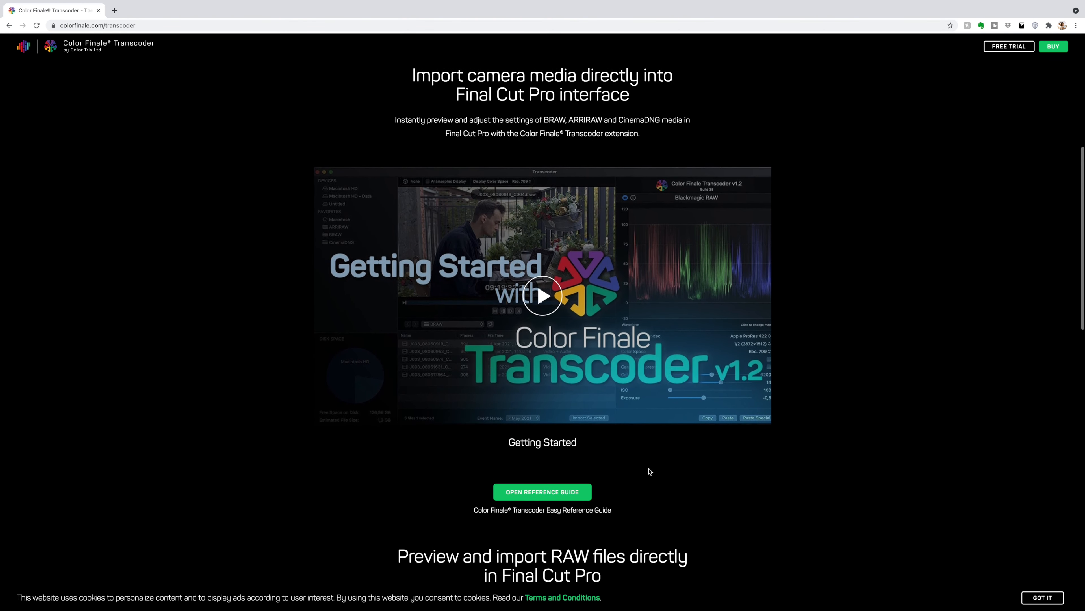
scroll(649, 471, down, 8)
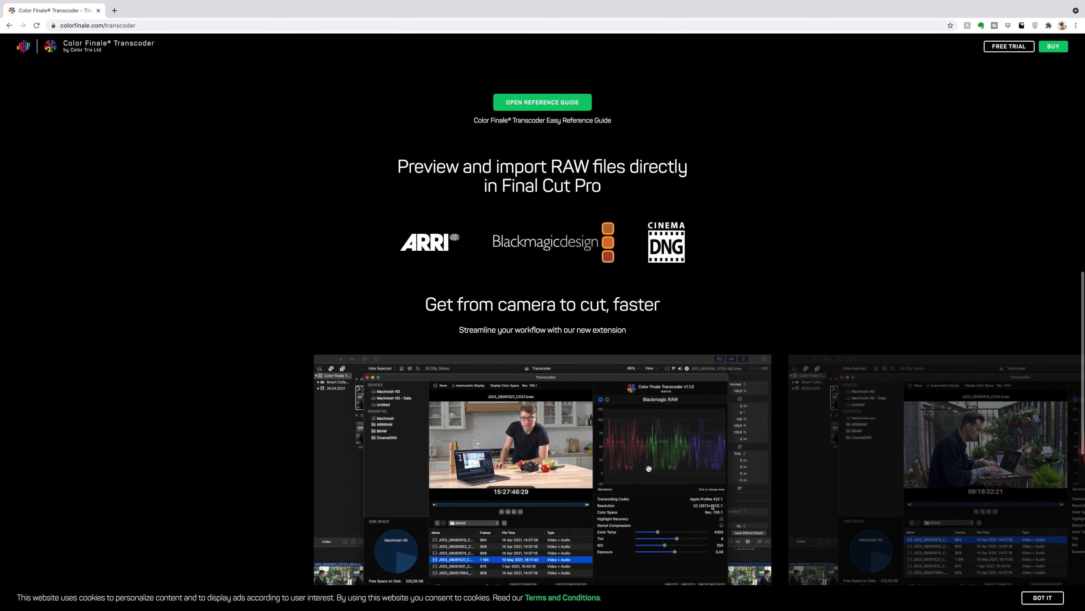
scroll(648, 468, down, 1)
scroll(648, 468, down, 1)
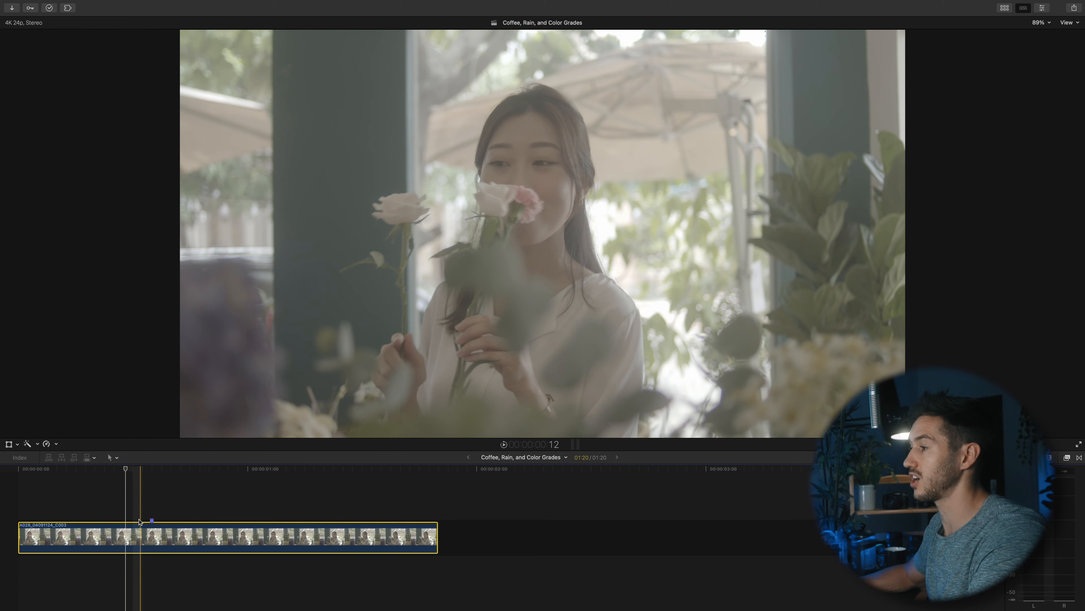
Park the playhead on the clip's marker in the Coffee, Rain, and Color Grades timeline.
click(151, 474)
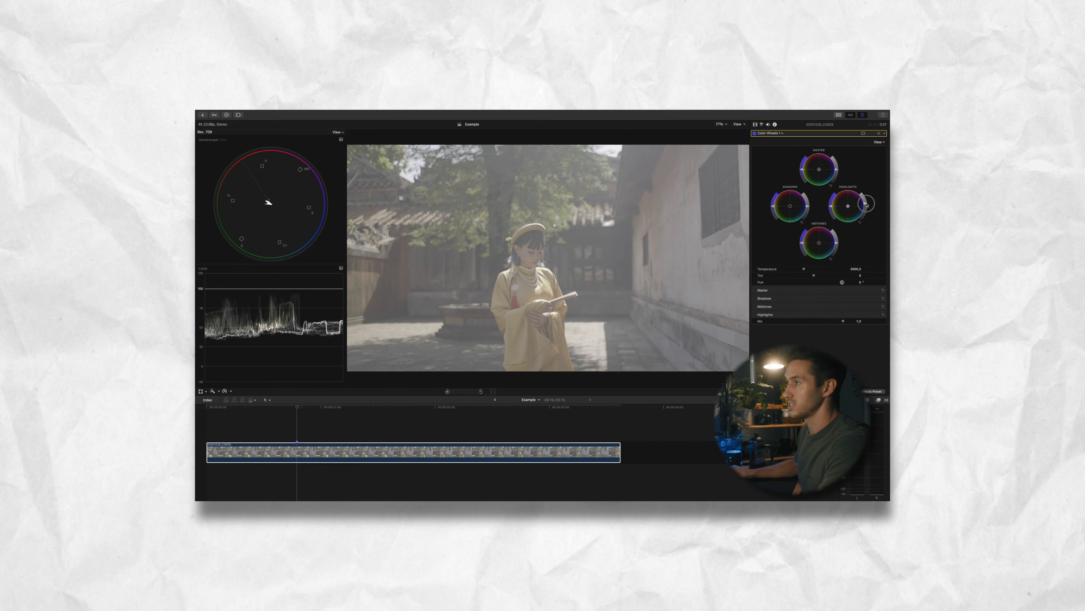
In the Example project, adjust the color wheels and load 2_SGamut3CineSLog3_To_LC-709TypeA in the clip's Custom LUT effect.
drag(806, 202, 806, 231)
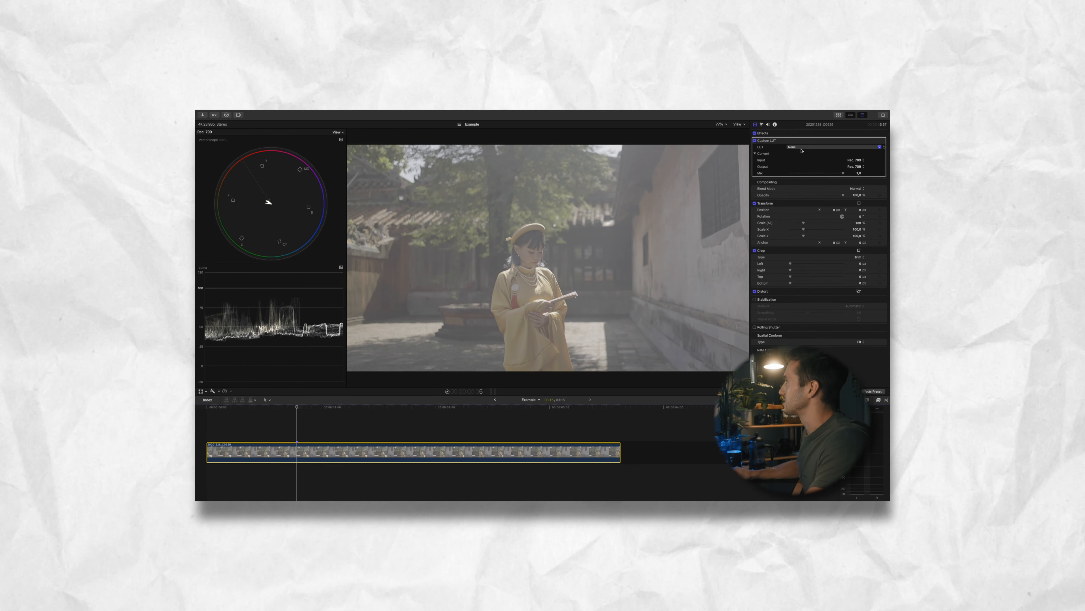
click(802, 148)
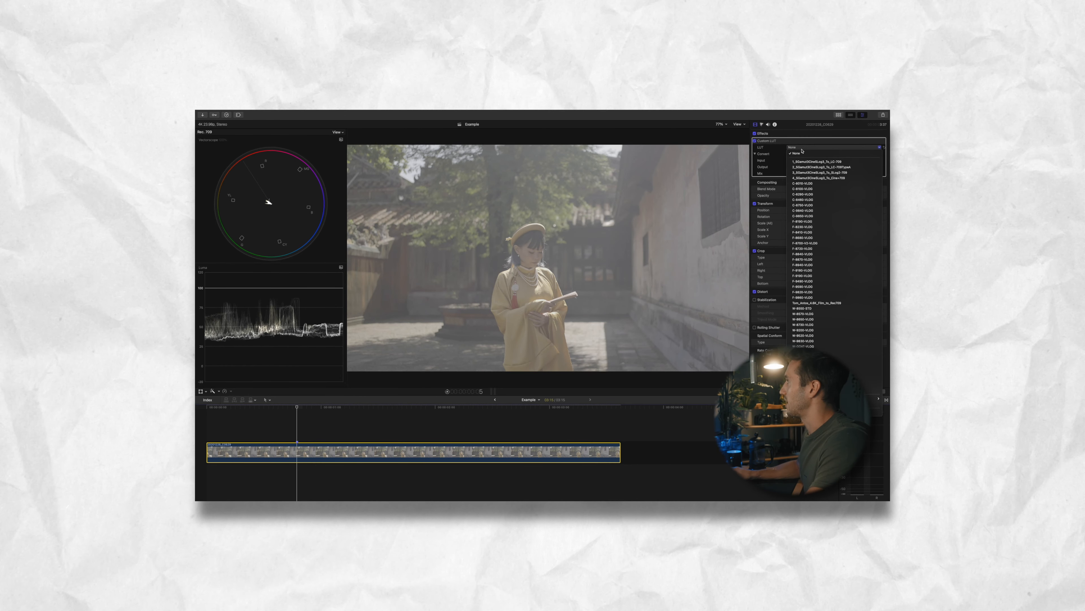
click(817, 167)
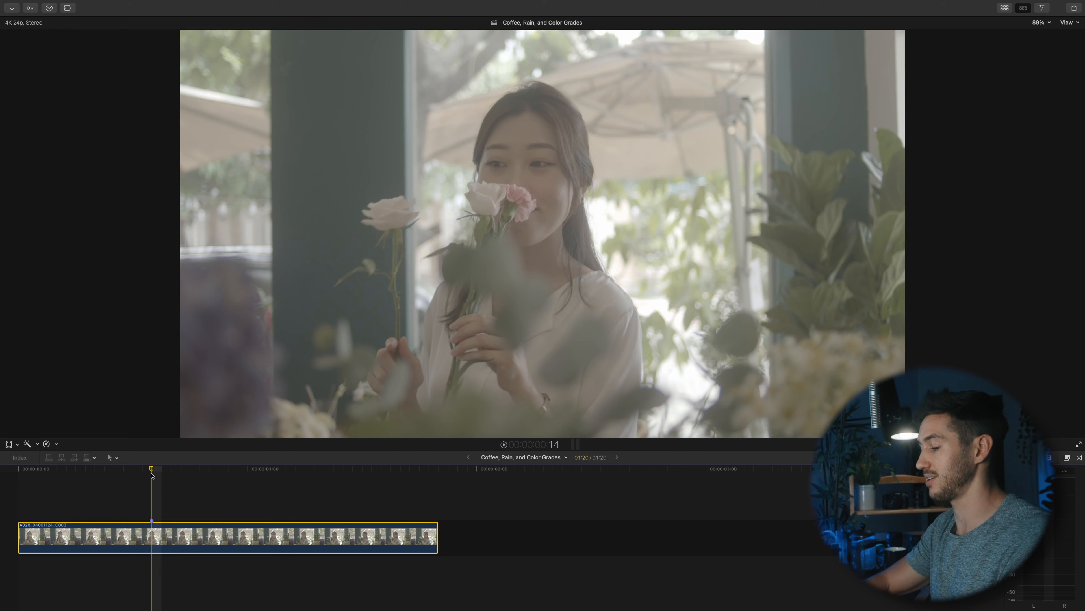
Reveal the timeline clip's source in the browser and show its metadata in the Info inspector.
key(ctrl+super+1)
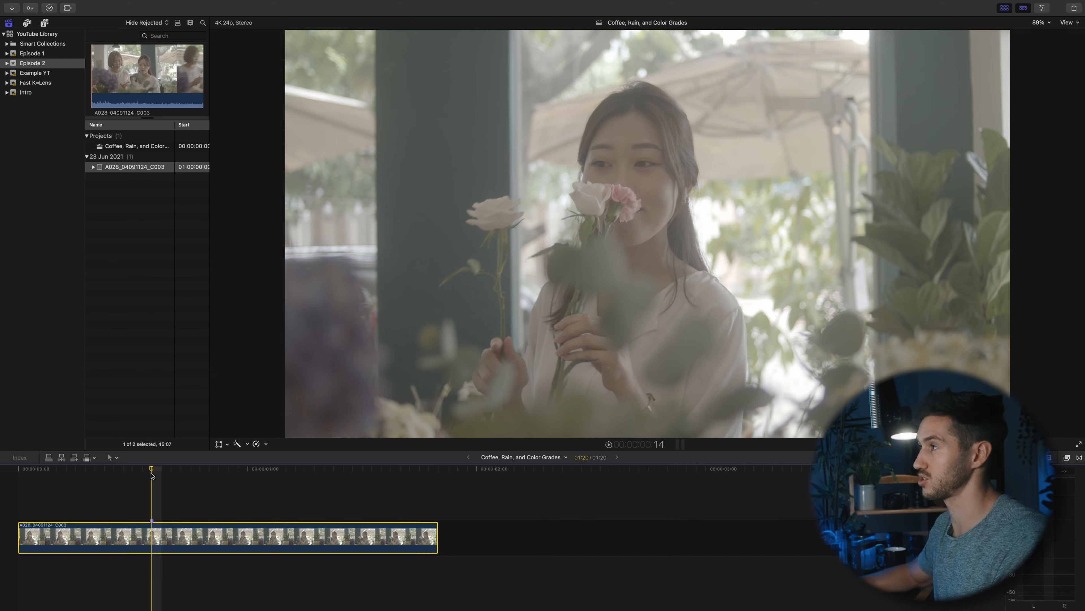
key(shift+f)
key(Return)
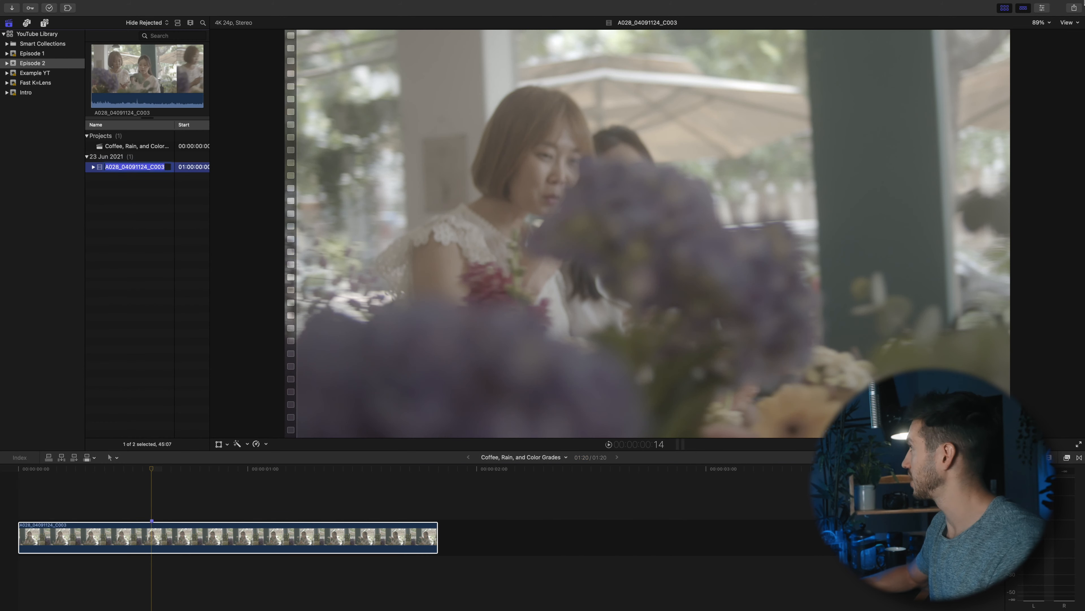
key(super+4)
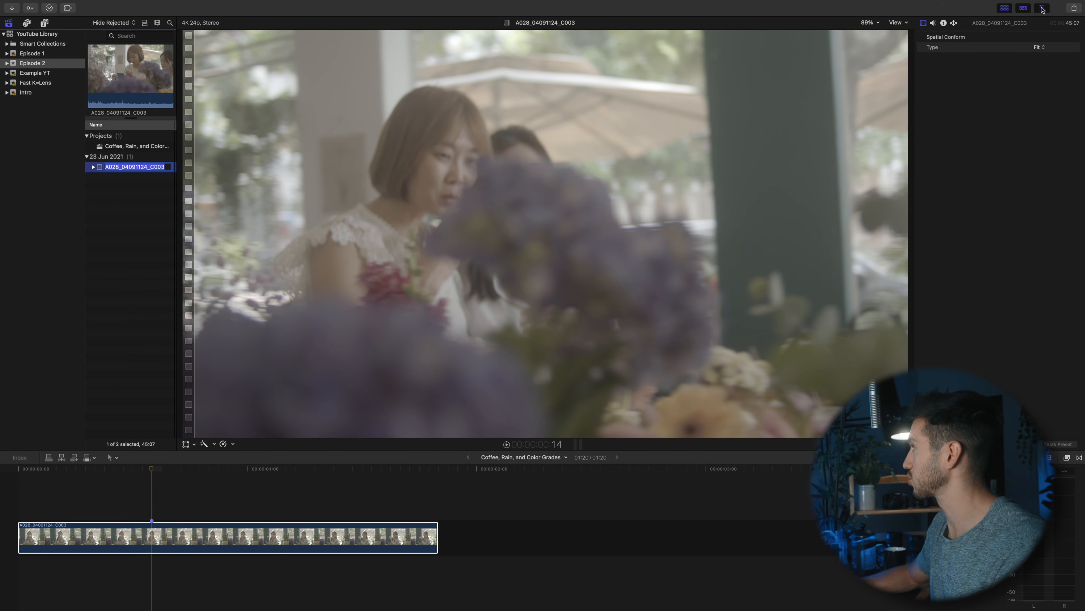
click(944, 24)
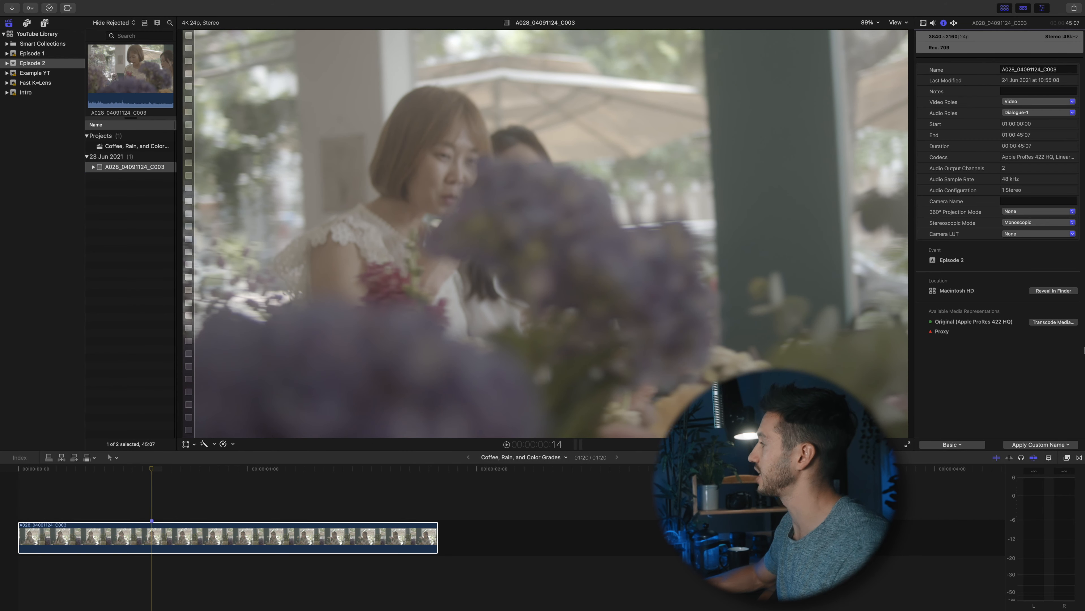
Edit the Basic metadata view so that it includes the Camera LUT property.
click(961, 444)
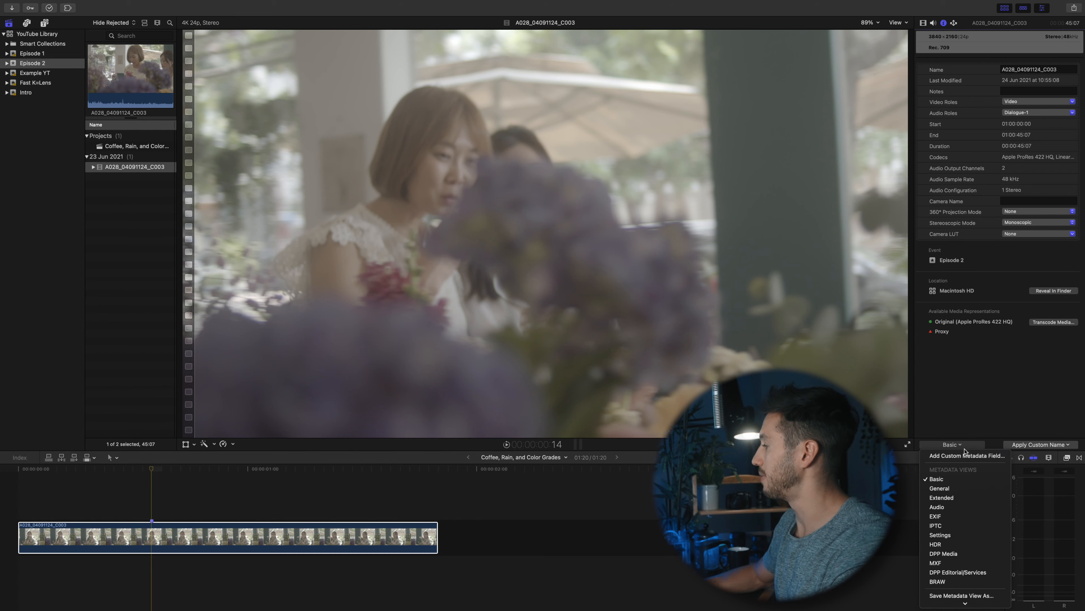
click(953, 602)
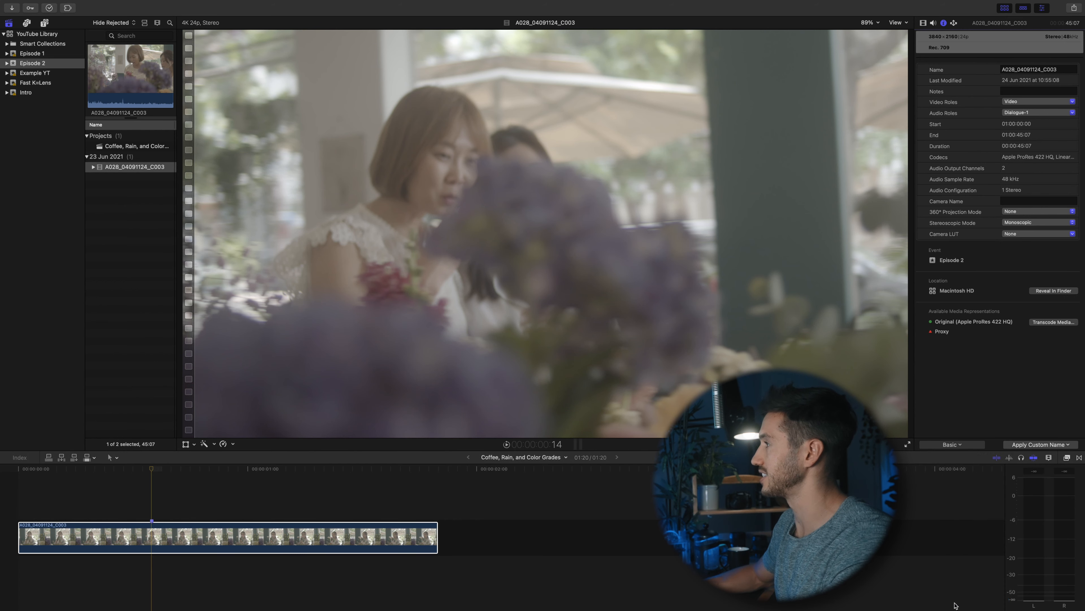
scroll(289, 275, down, 15)
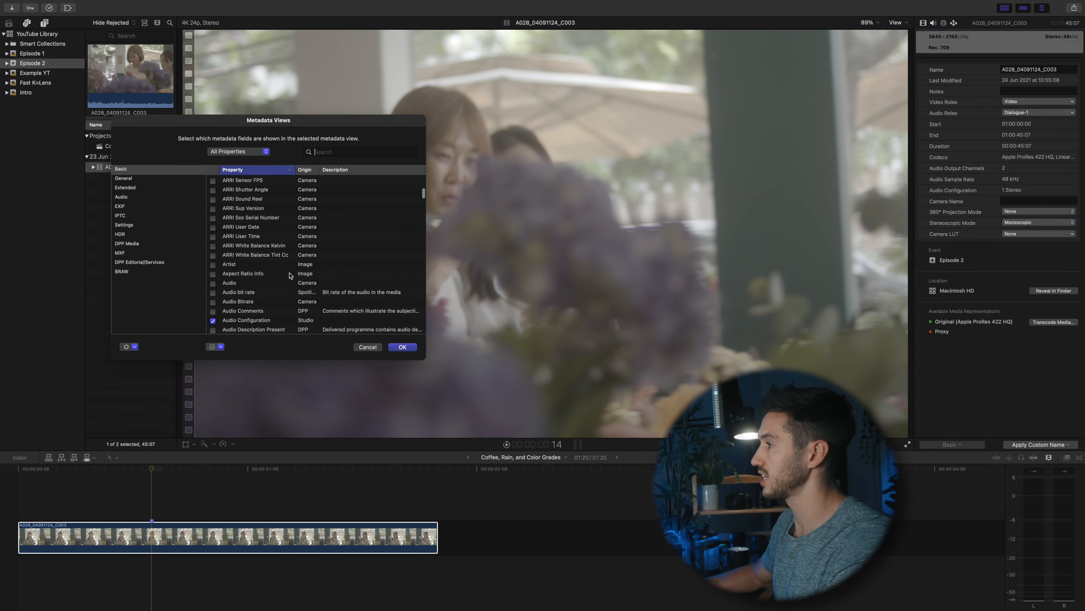
scroll(289, 275, down, 15)
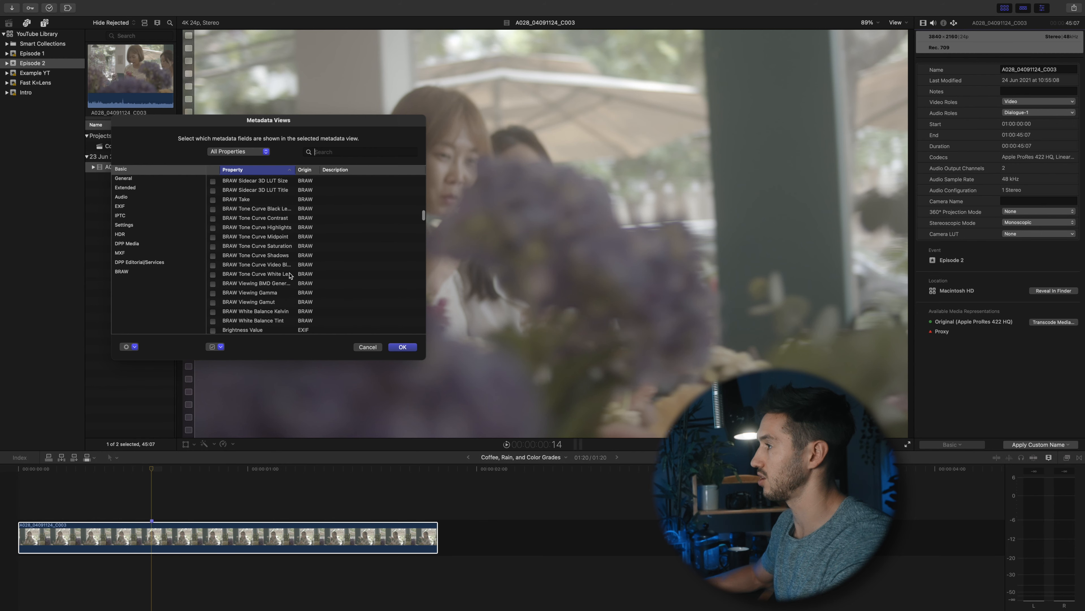
scroll(256, 252, up, 3)
click(214, 267)
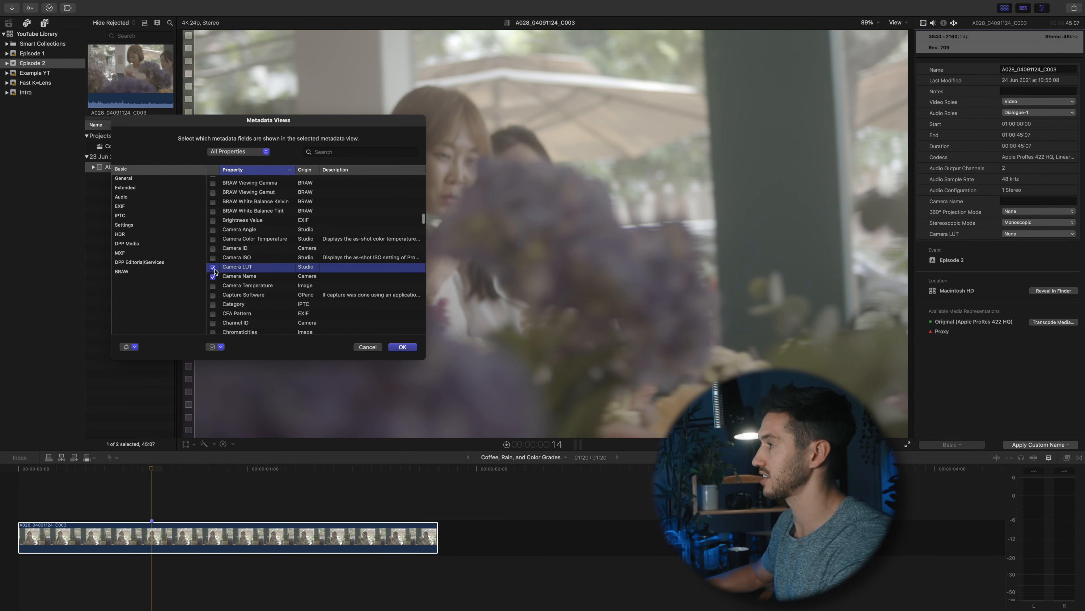
click(404, 346)
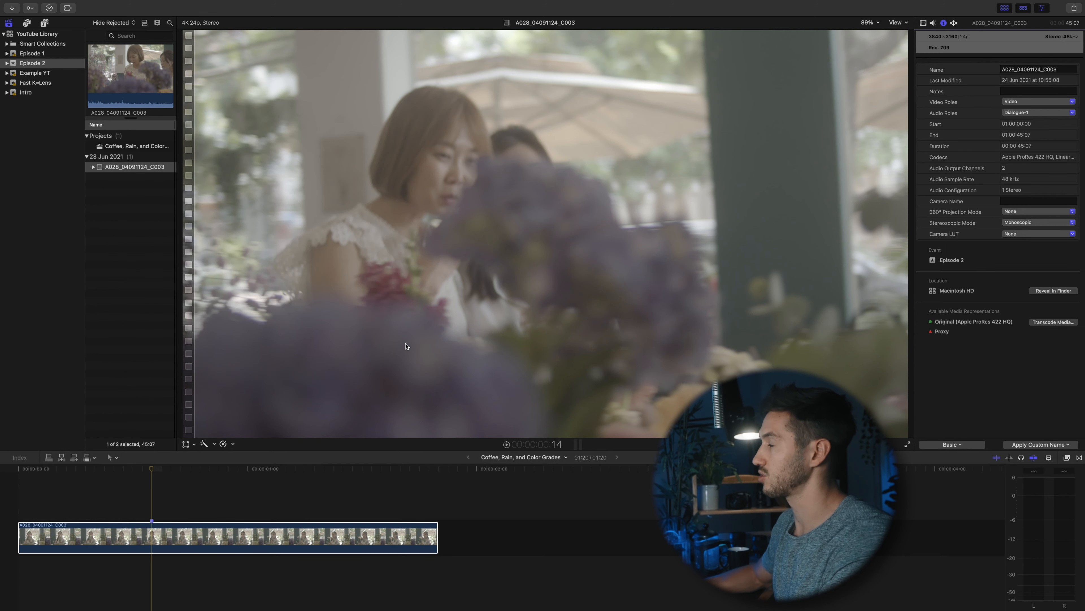
Try the Blackmagic Design Film 4K camera LUT on the clip, and set Camera LUT back to None.
click(1025, 235)
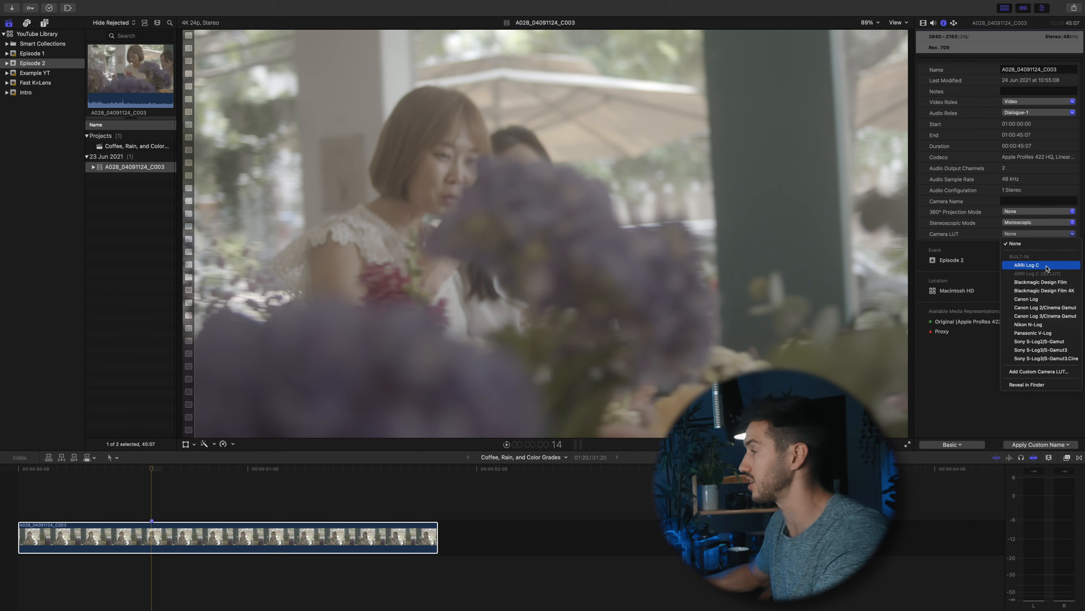
click(1058, 291)
click(158, 531)
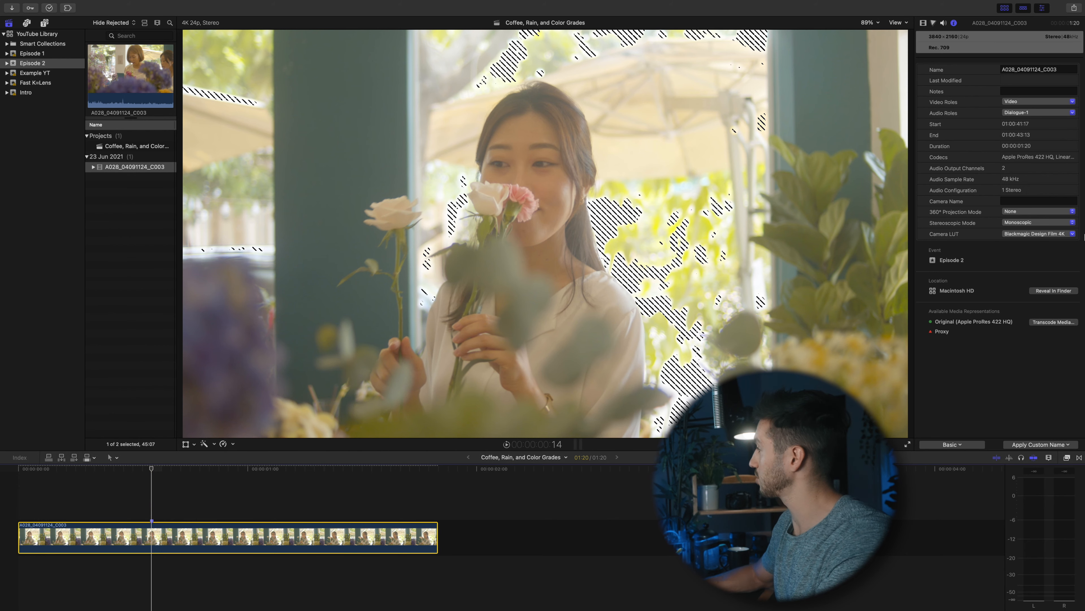
click(1051, 235)
click(1039, 295)
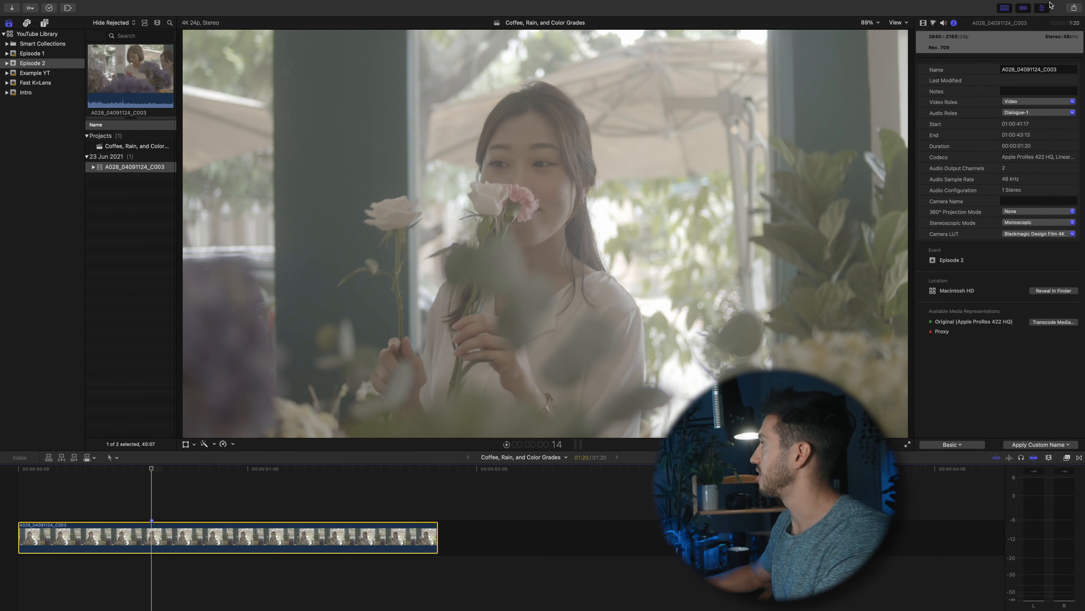
Hide the inspector and browser, and add the Custom LUT effect to the timeline clip.
click(1043, 8)
click(1004, 9)
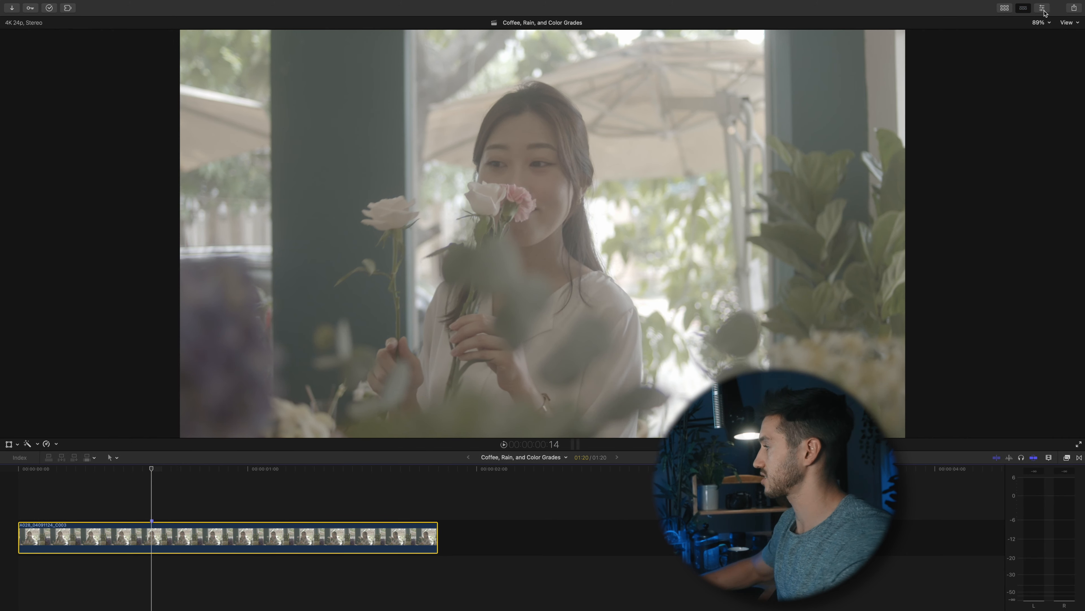
click(1068, 458)
click(929, 494)
scroll(926, 494, down, 1)
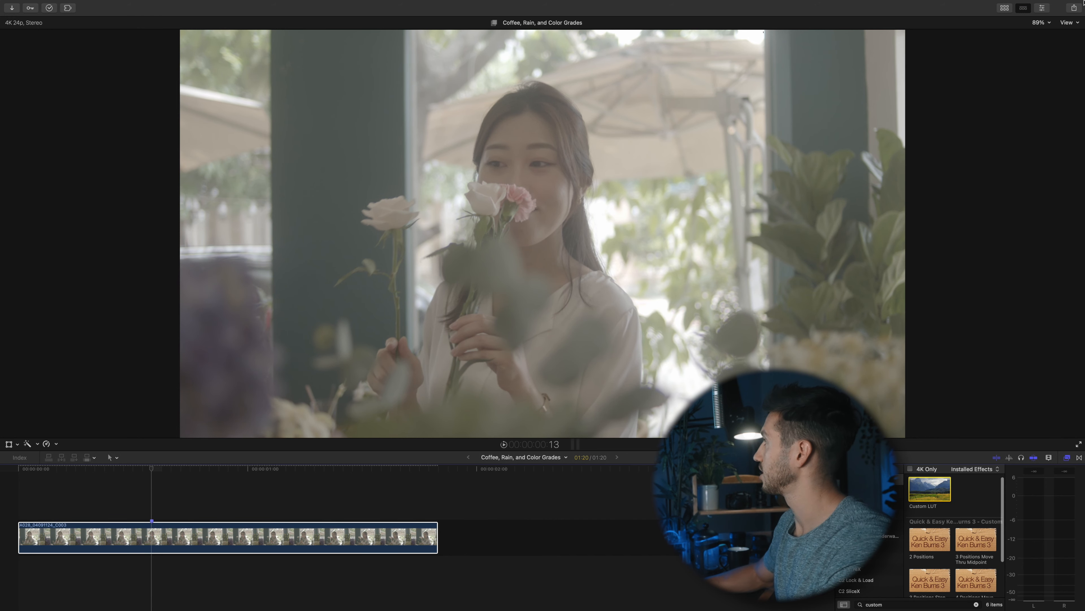
Load GC_BMDFilm-709.cube in the clip's Custom LUT effect, set its mix to 0.8 and compare the clip with and without it.
click(1043, 8)
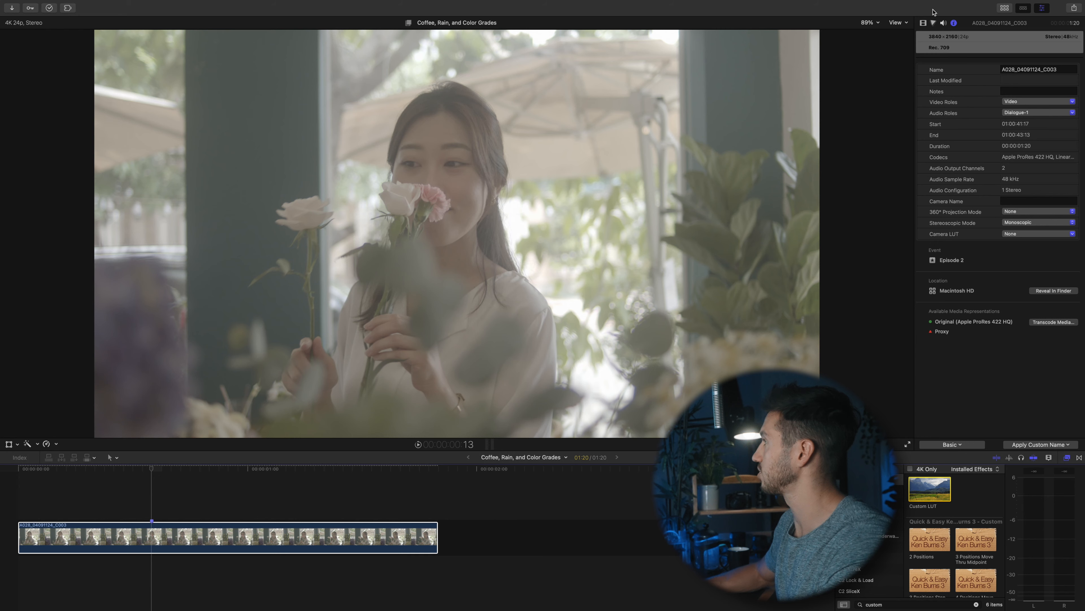
click(923, 22)
click(1020, 60)
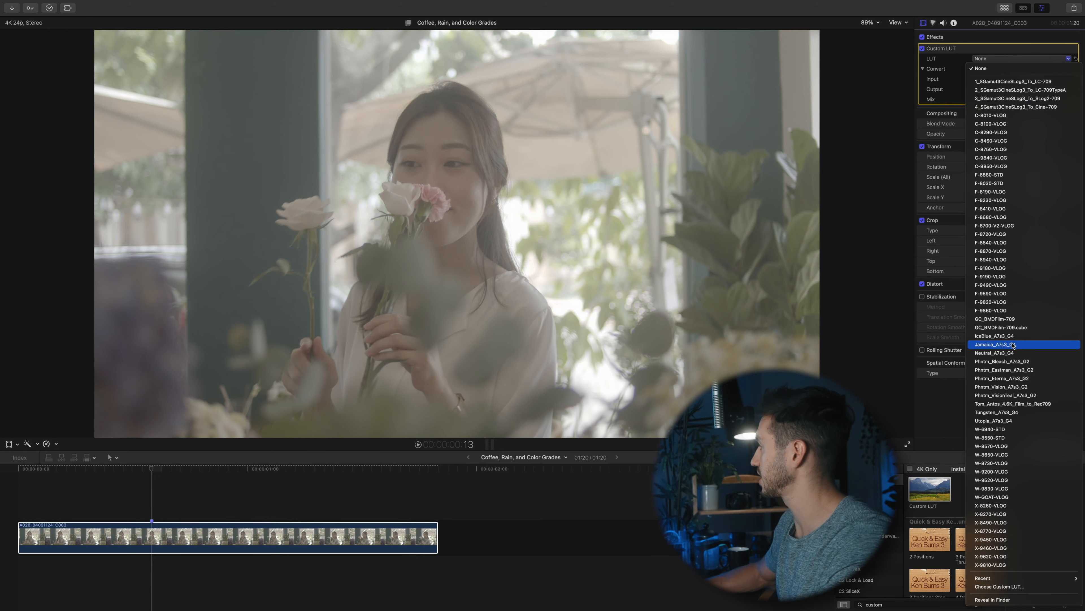
click(1017, 327)
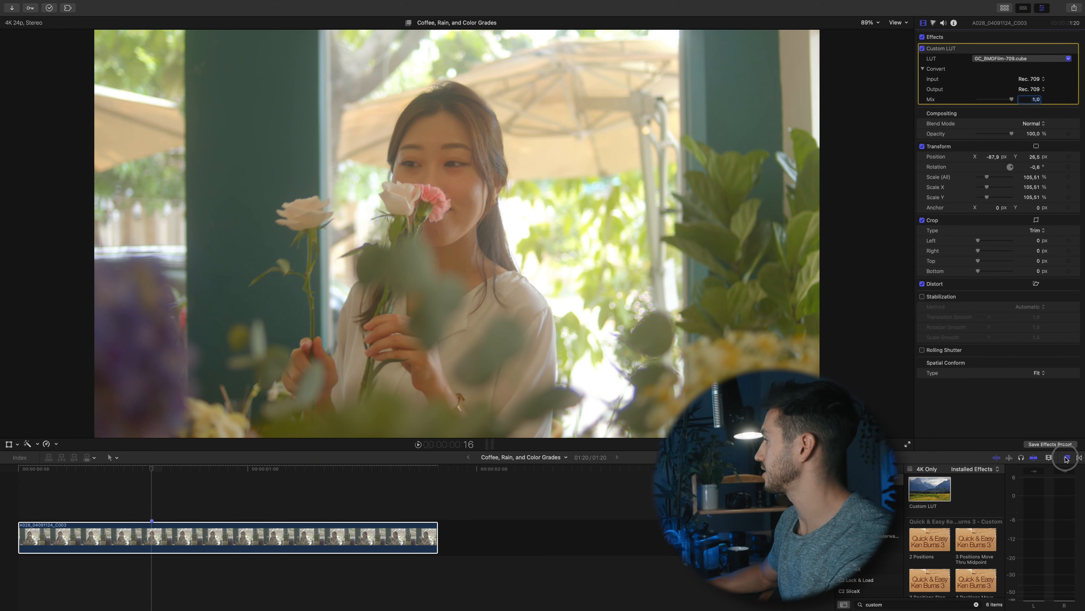
drag(1011, 100, 1005, 99)
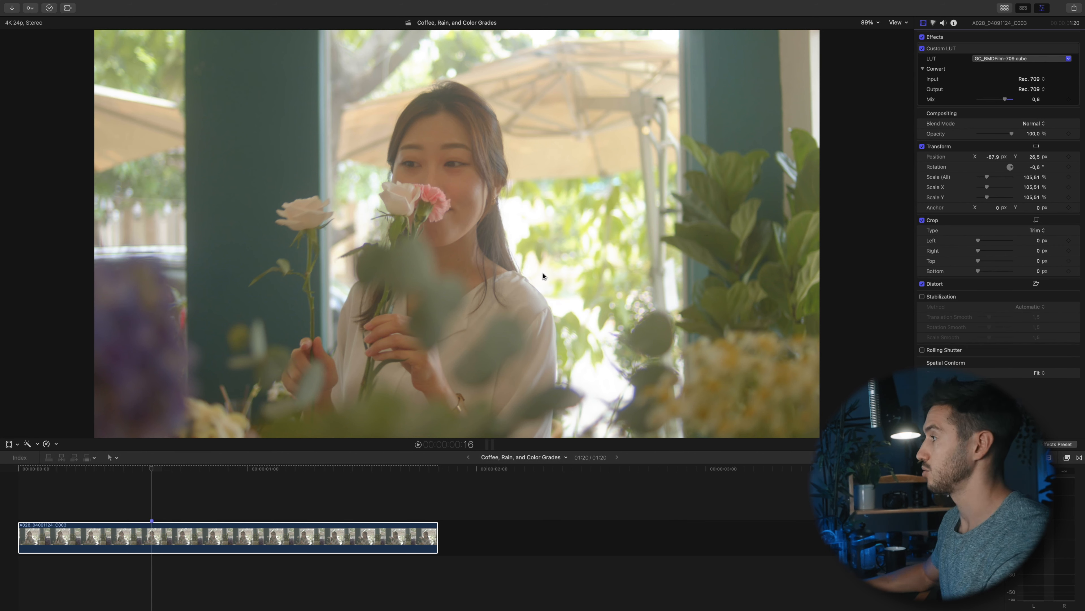
click(923, 49)
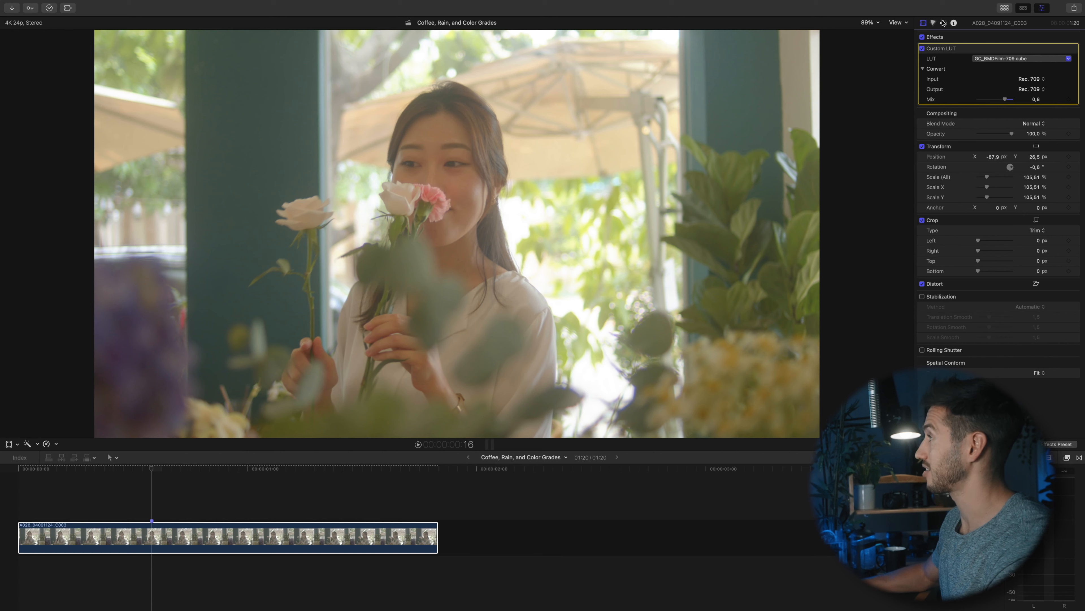
Add a Color Wheels correction with lowered Global brightness and review its place in the clip's effects list.
click(934, 24)
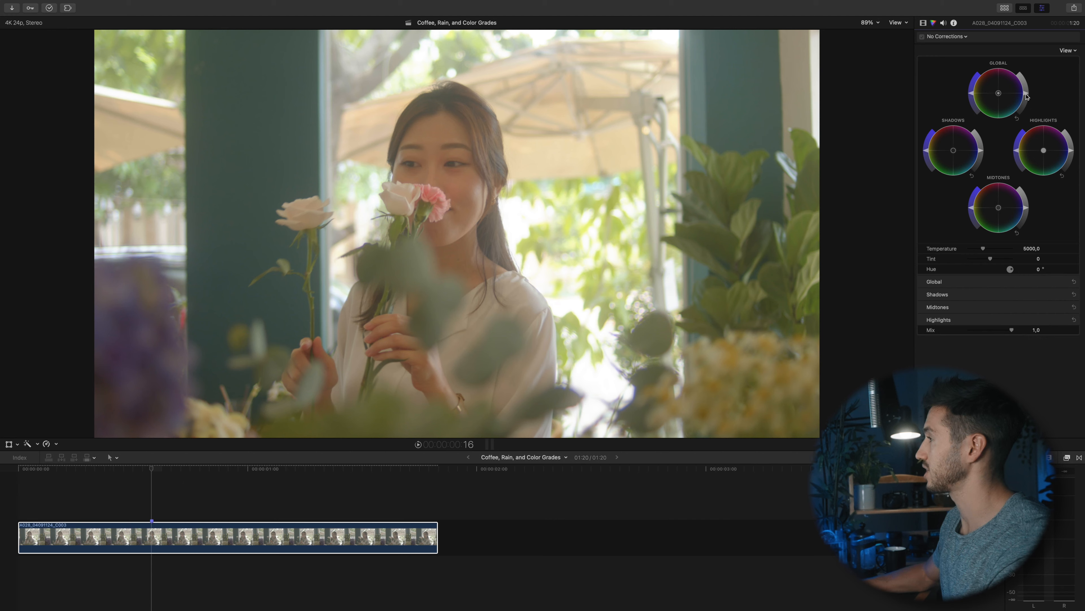
drag(1074, 152, 1073, 160)
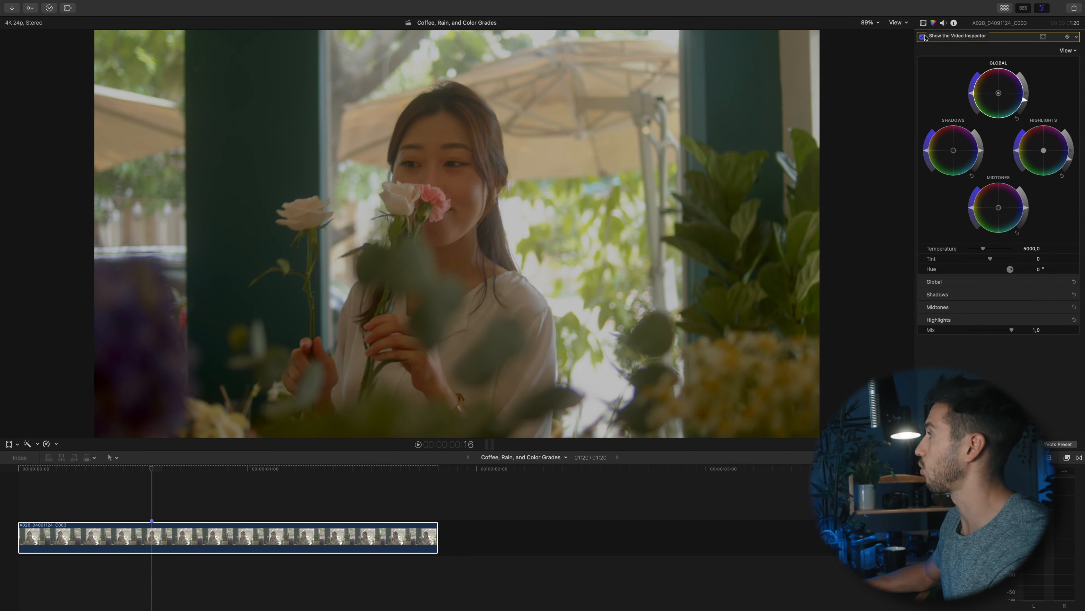
click(924, 24)
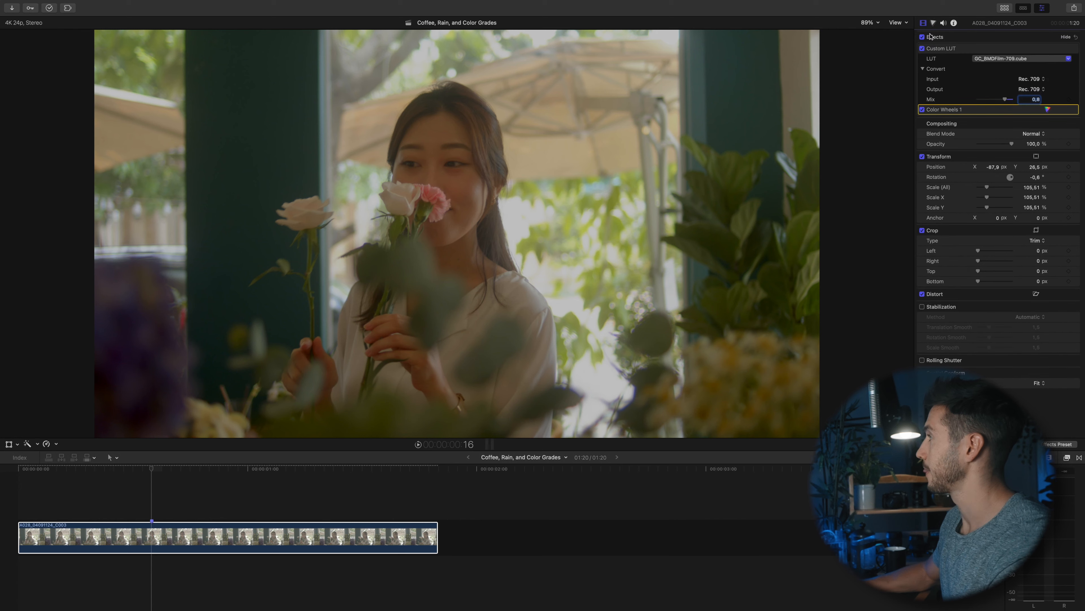
Reset the wheel adjustments in the Color Wheels 1 correction and return to the clip's effects list.
click(1048, 110)
click(1062, 177)
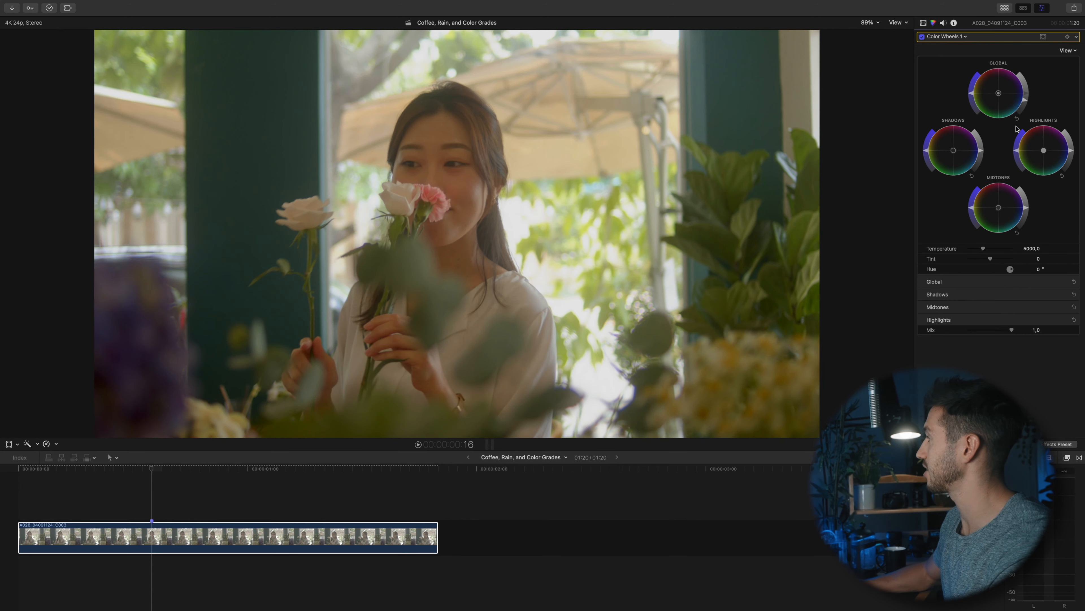
click(923, 23)
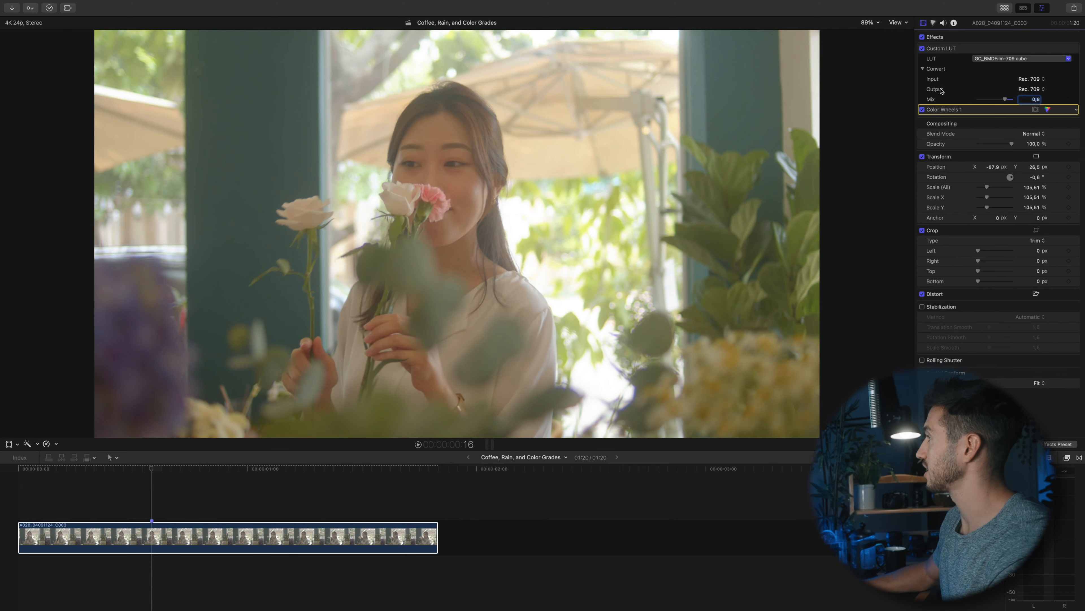
Move Color Wheels 1 above the Custom LUT in the effects order and slightly lower its Global brightness.
drag(947, 112, 946, 52)
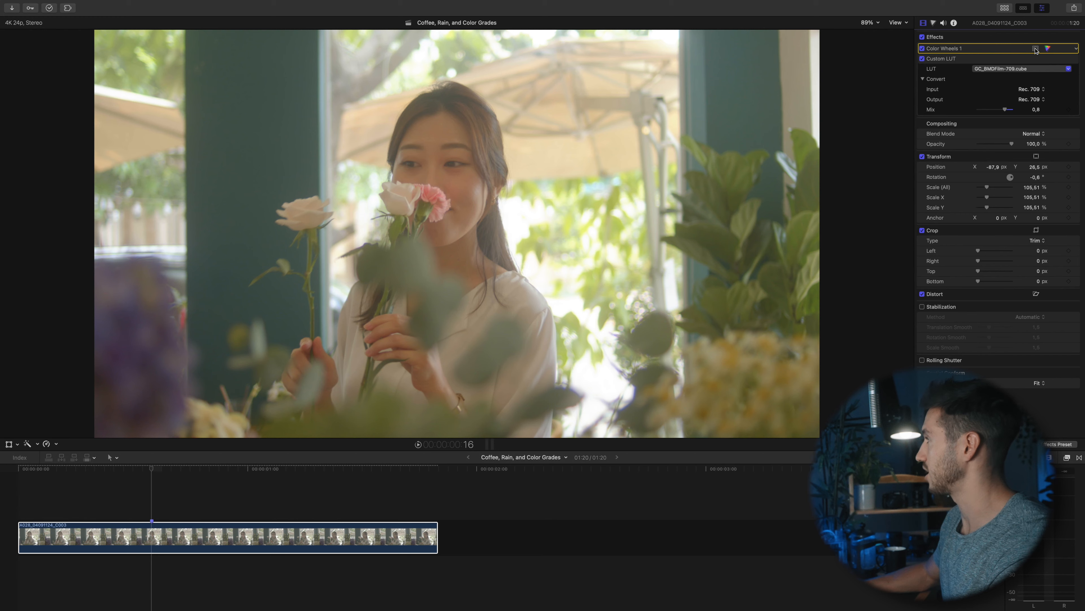
click(1047, 49)
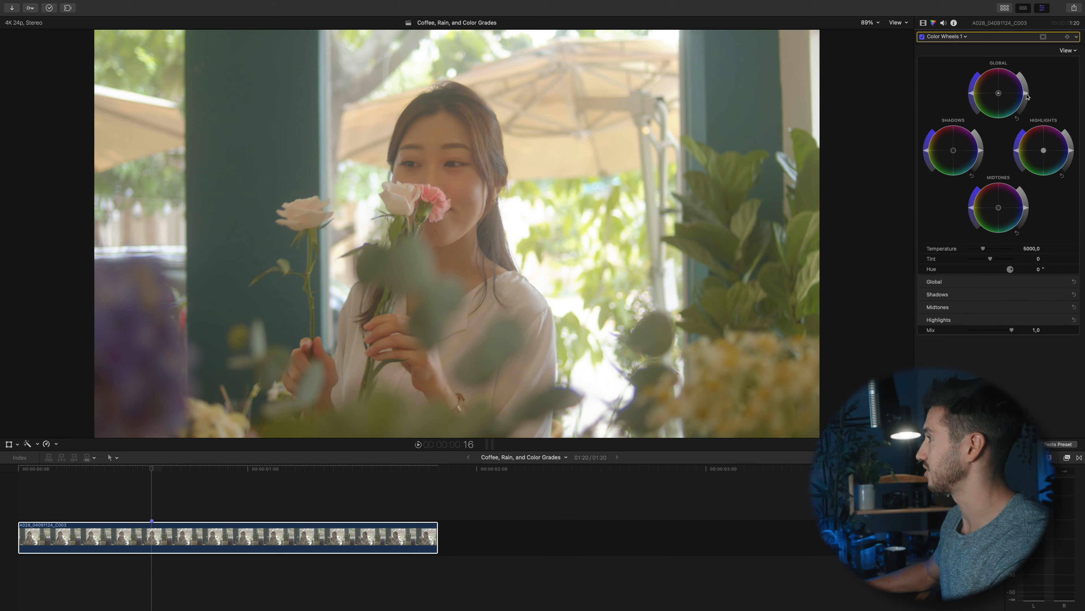
drag(1027, 97, 1028, 102)
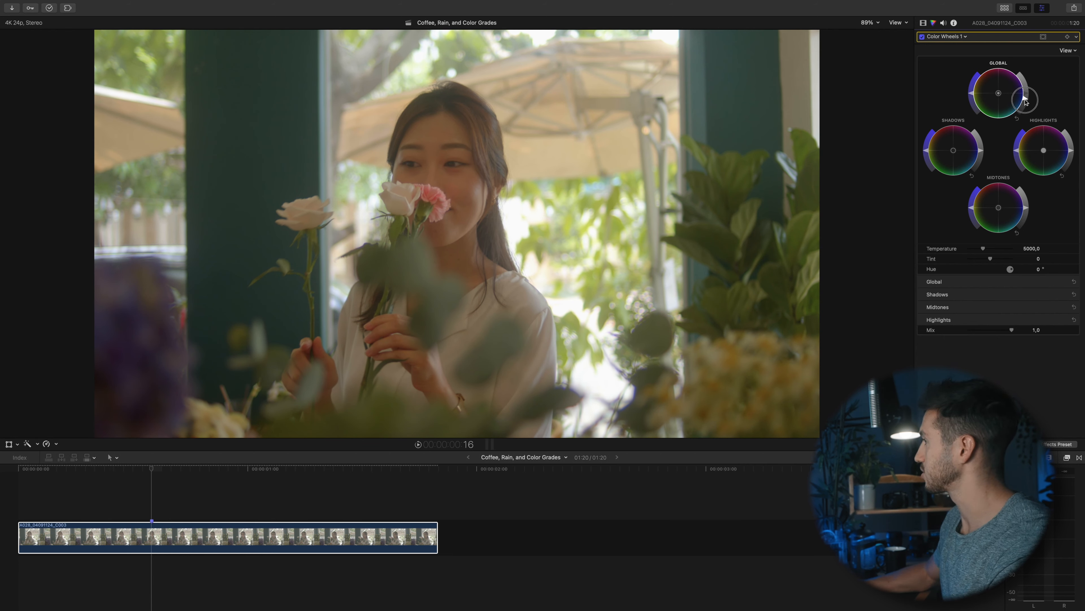
drag(1025, 101, 1026, 100)
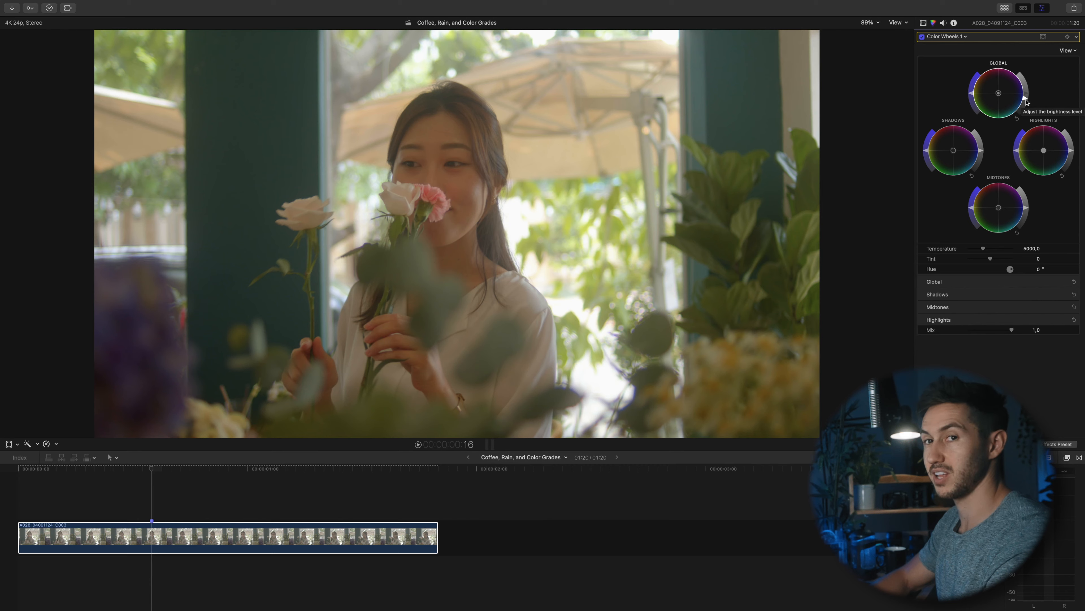
Show the video scopes, enlarge the area above the timeline and set the histogram to RGB Overlay.
key(super+7)
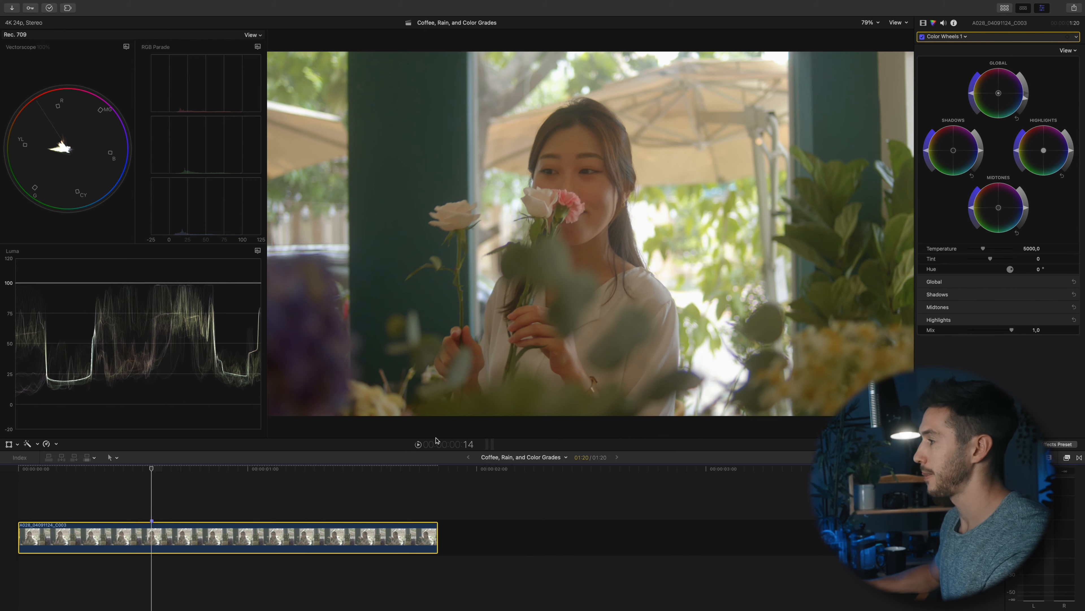
drag(366, 449, 381, 515)
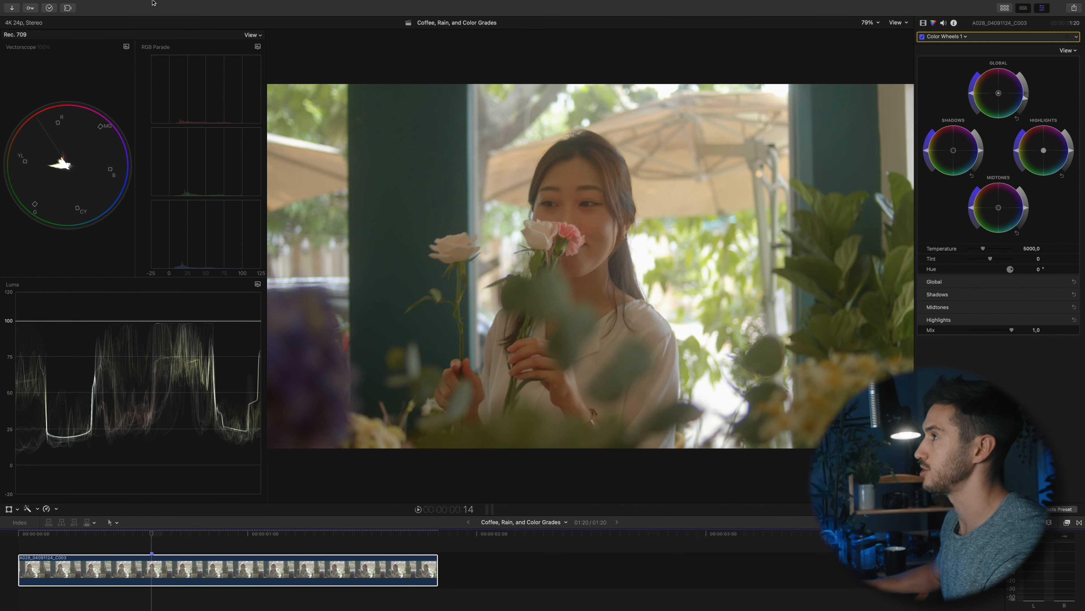
mouse_move(171, 3)
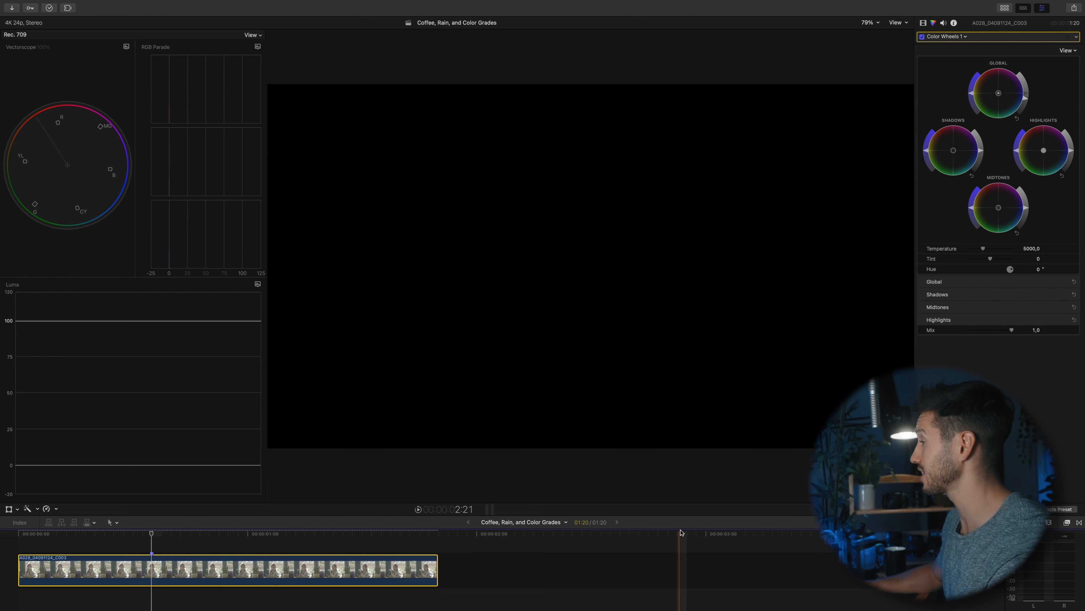
click(682, 524)
click(257, 46)
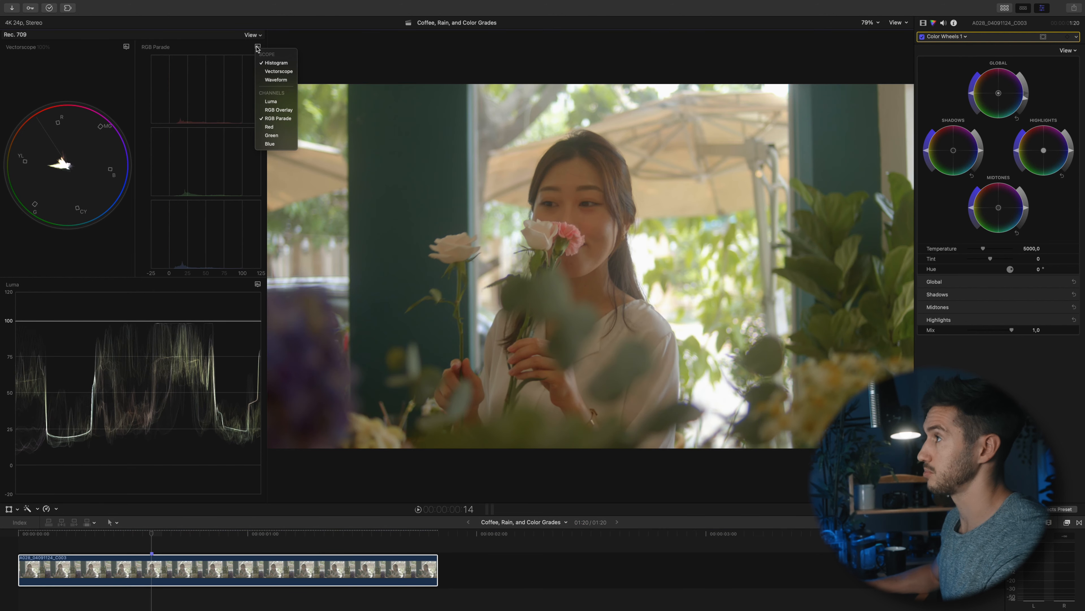
click(279, 110)
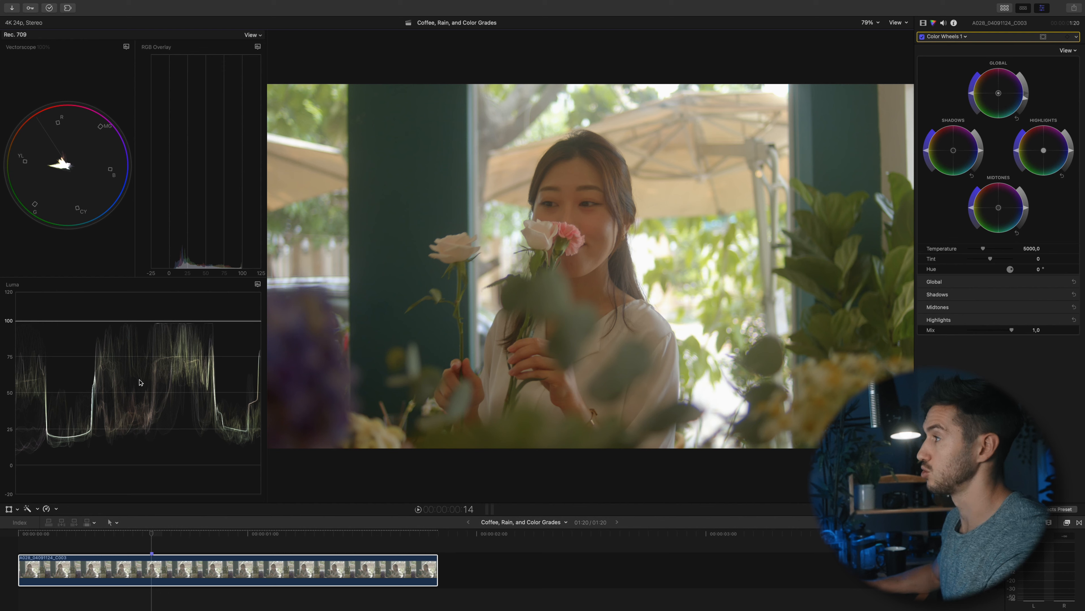
Save the current layout as a custom workspace named Color Grading Workspace.
mouse_move(473, 4)
click(218, 4)
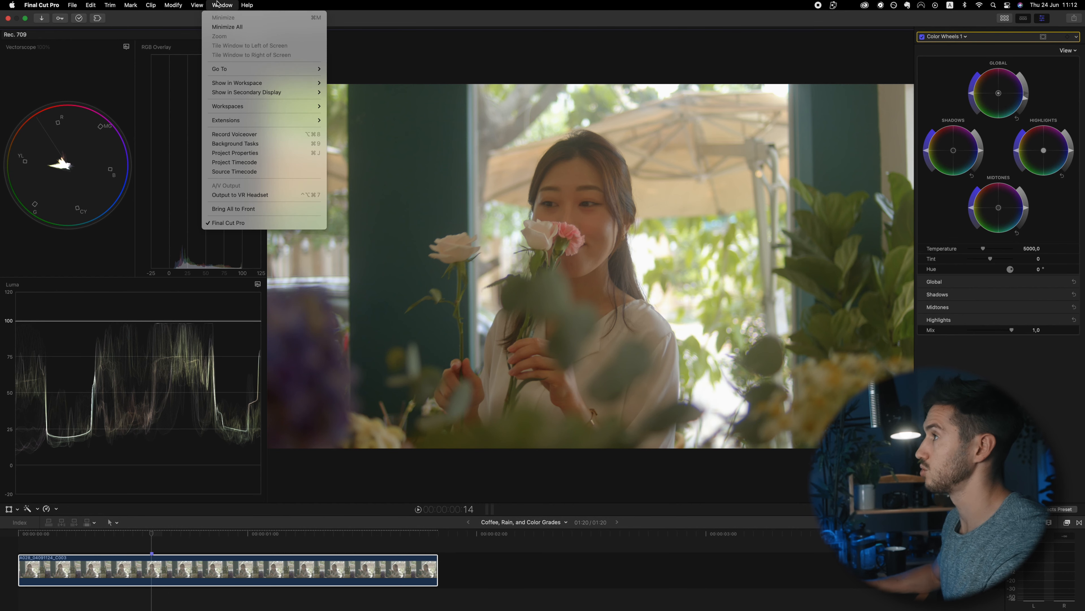
mouse_move(280, 106)
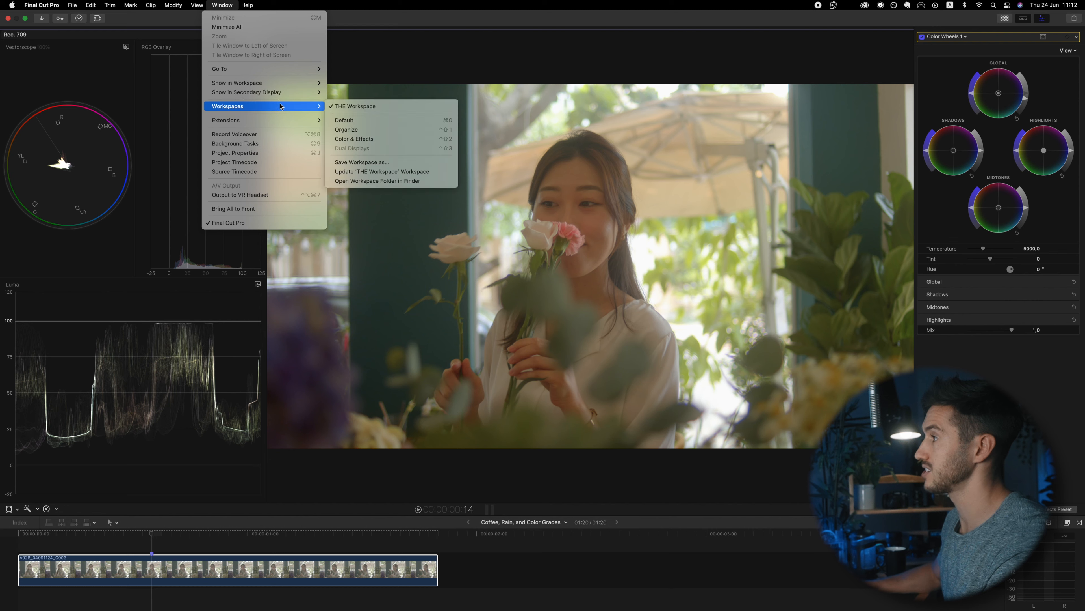
click(361, 162)
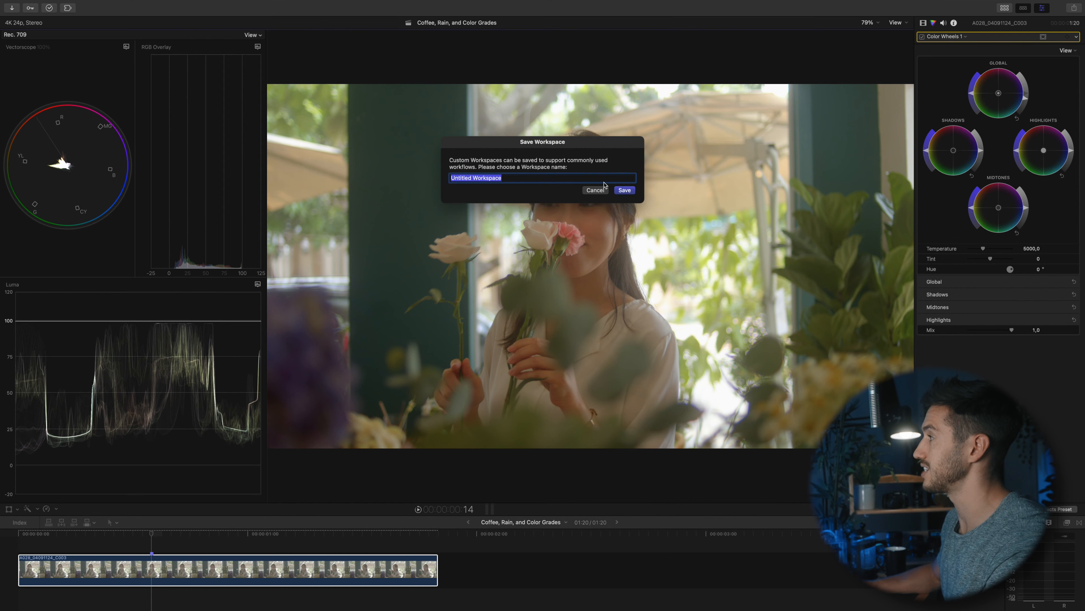
text(Colo)
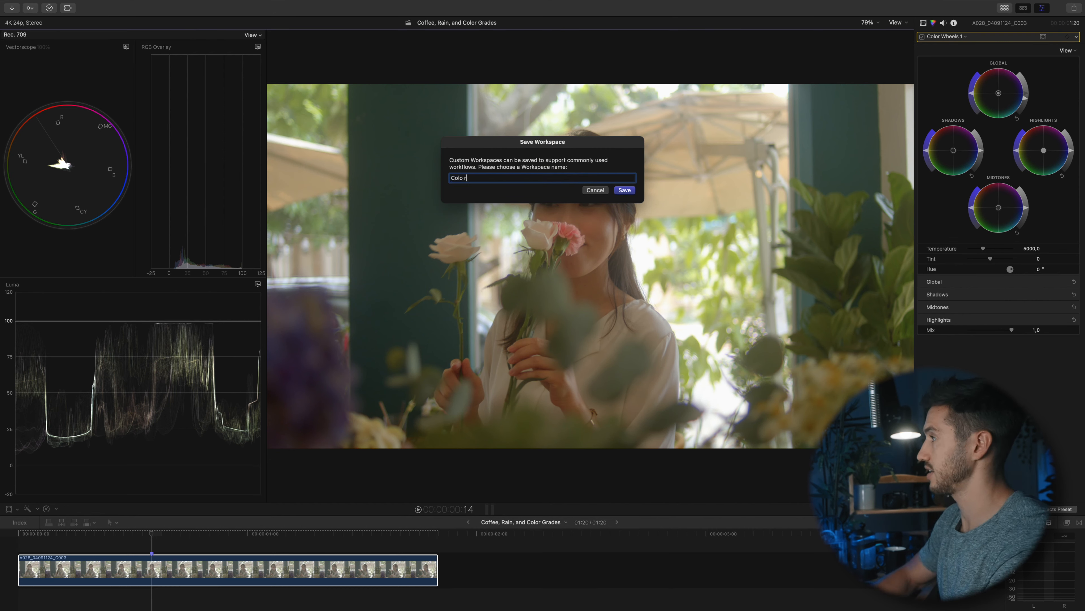
text(r Grading Workspace)
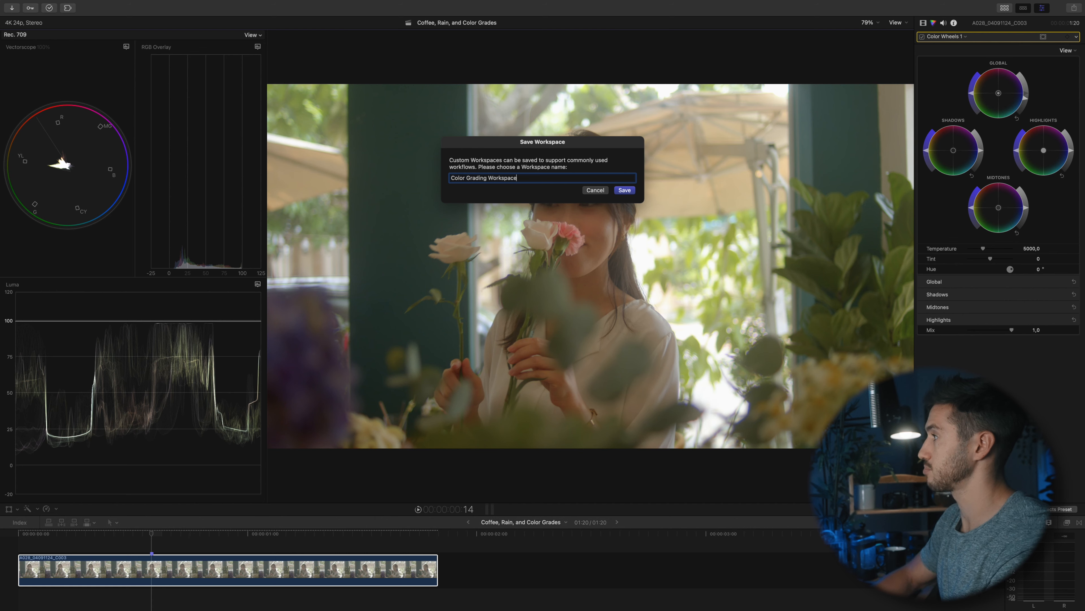
key(Return)
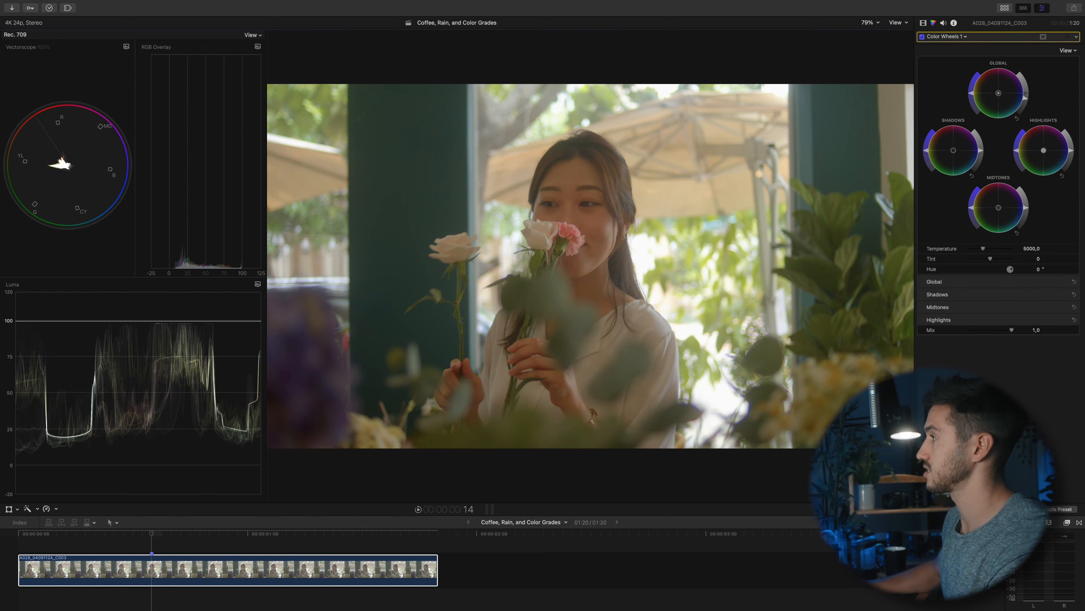
Switch to THE Workspace layout and return to Color Grading Workspace.
mouse_move(67, 13)
click(221, 5)
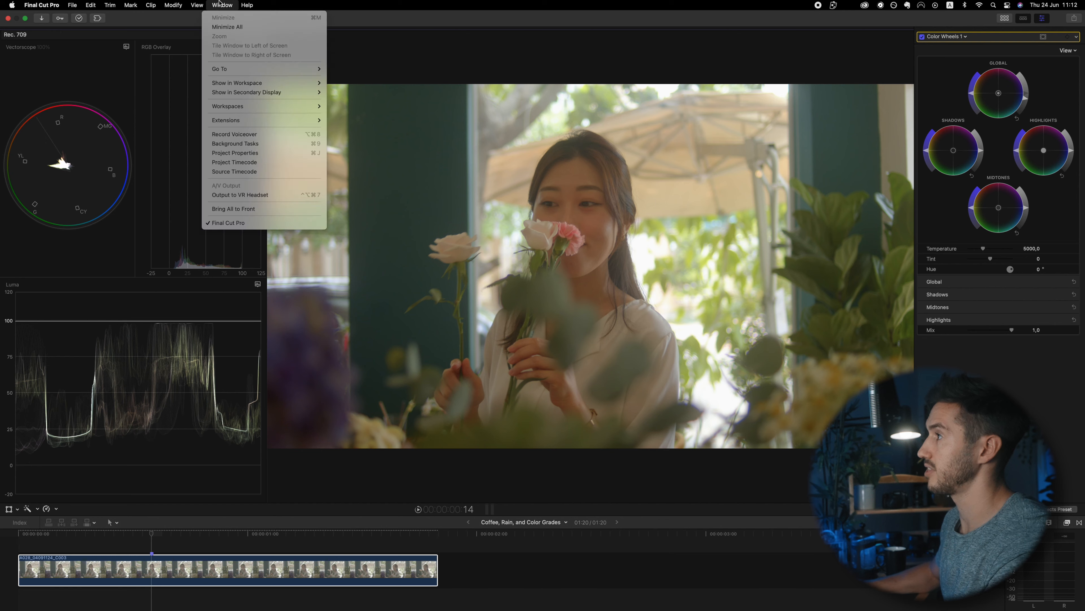
mouse_move(265, 106)
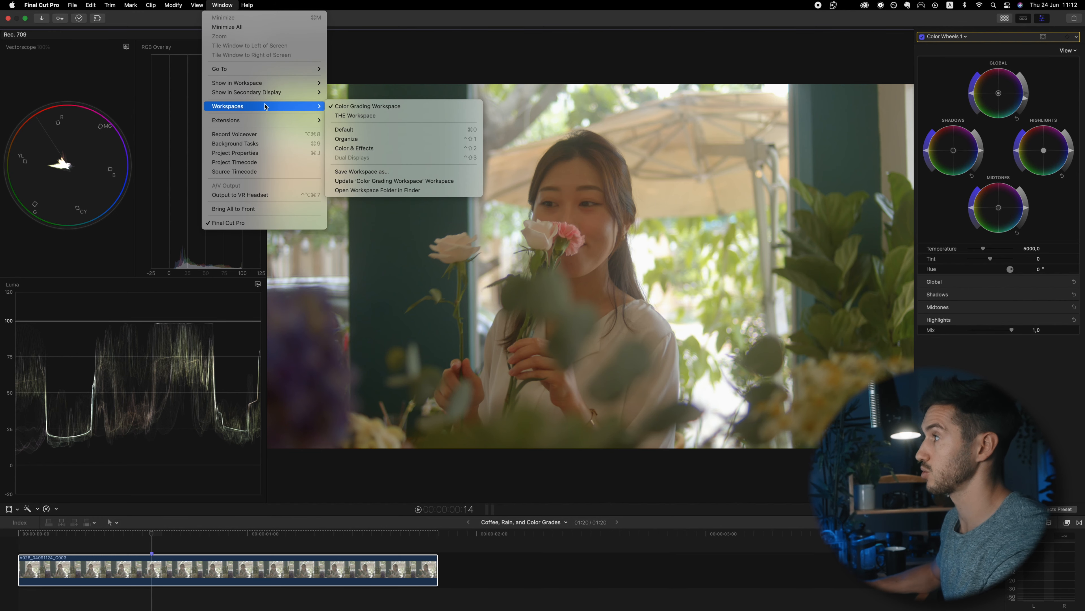
click(374, 116)
click(223, 5)
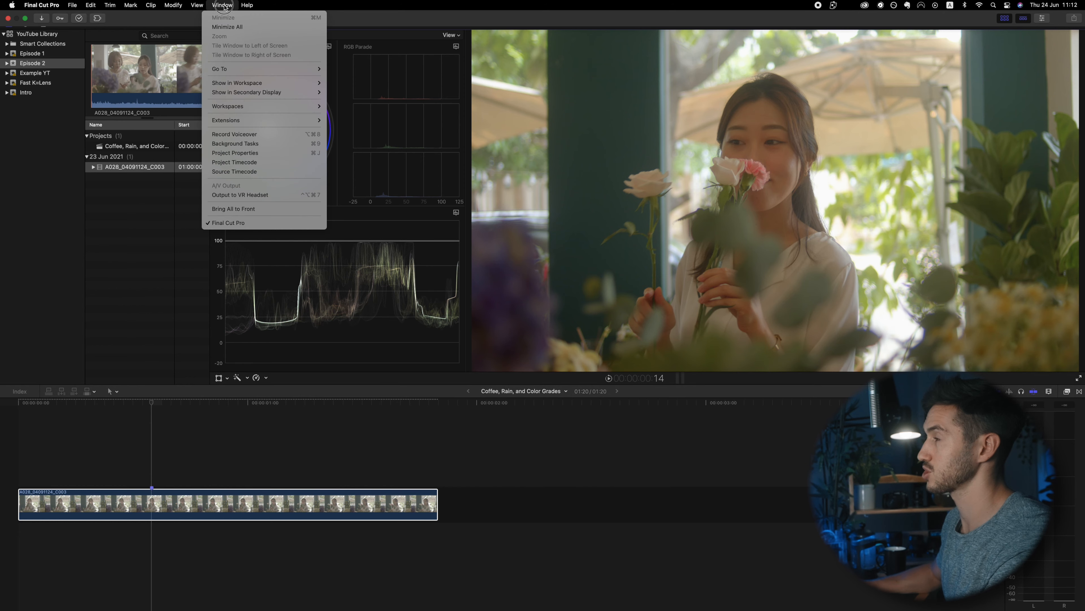
mouse_move(265, 106)
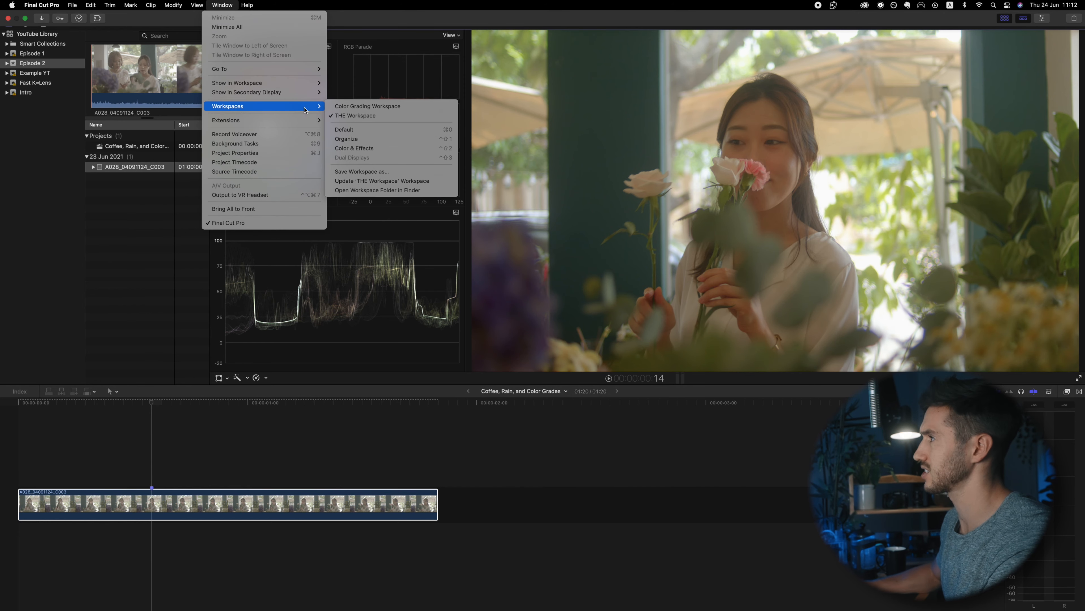
click(334, 109)
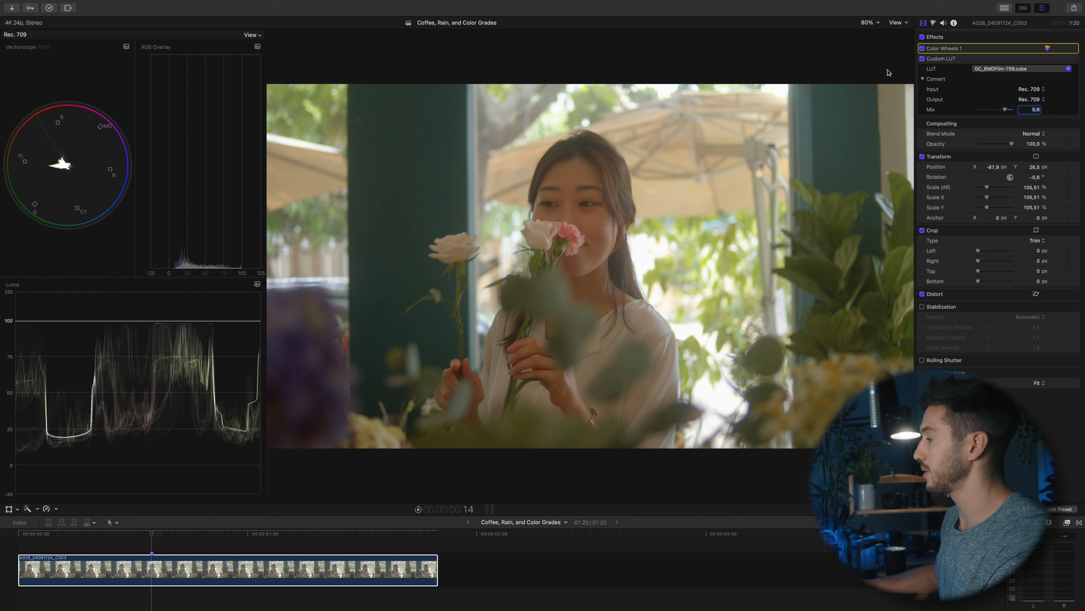
Compare the clip and its luma waveform with the Custom LUT and Color Wheels 1 effects disabled and enabled.
click(922, 59)
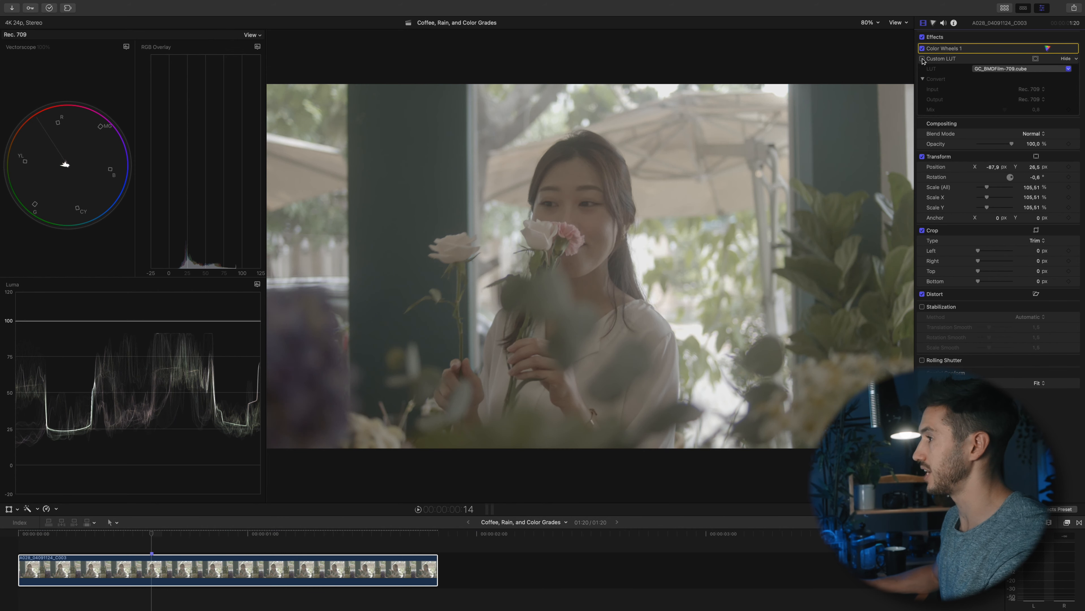
click(922, 48)
click(922, 49)
click(922, 49)
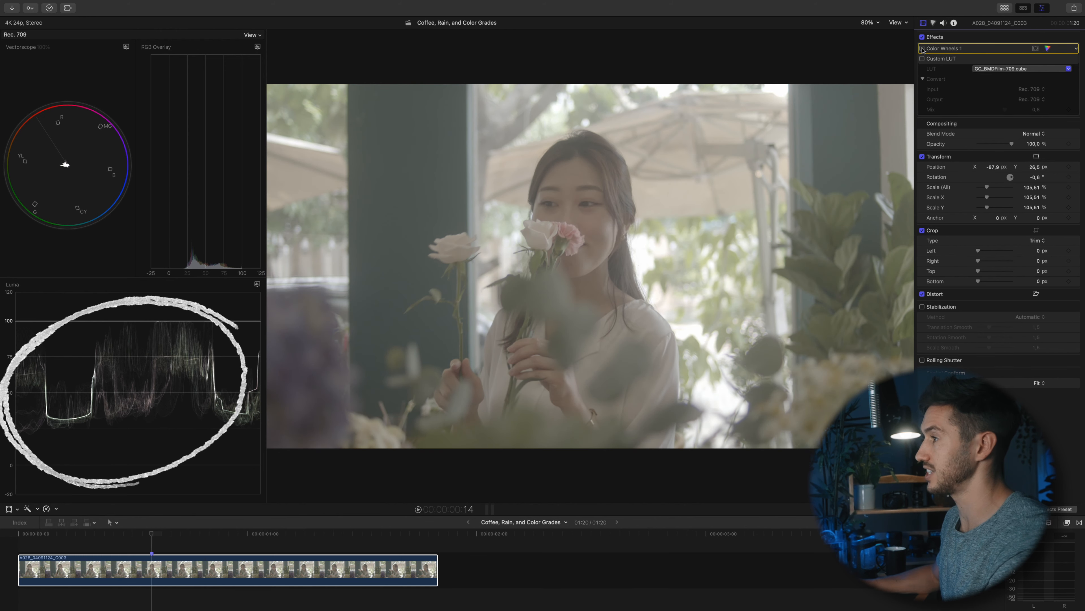
click(922, 48)
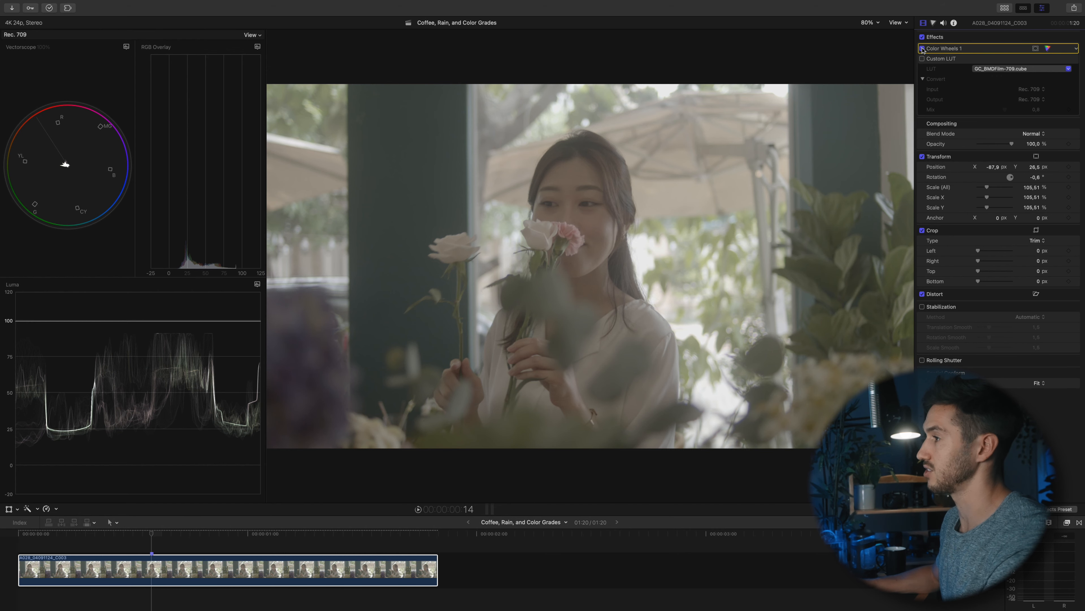
click(922, 48)
click(923, 59)
click(924, 50)
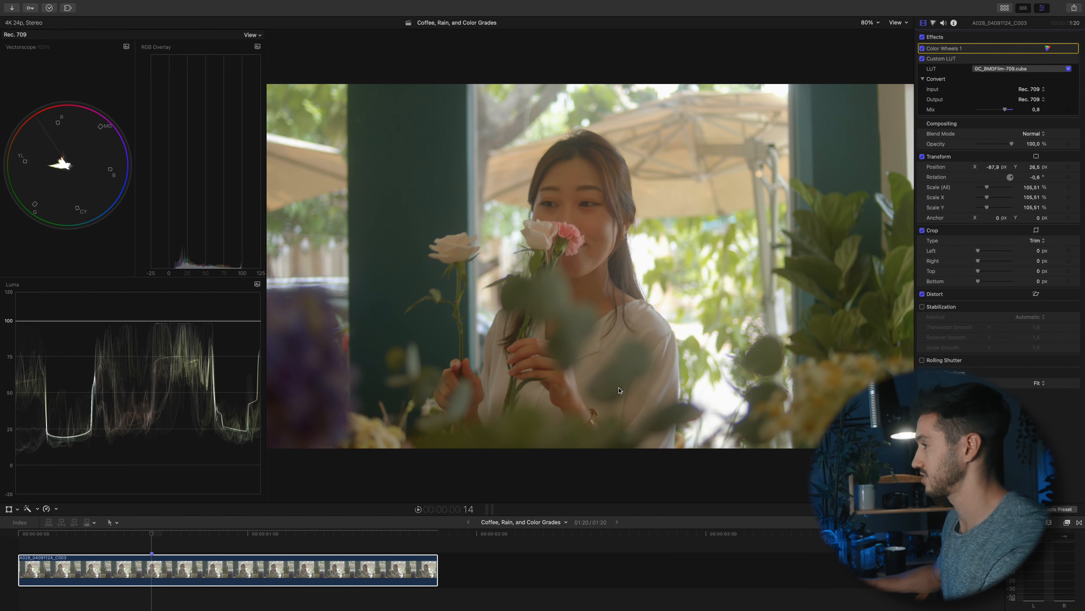
click(601, 375)
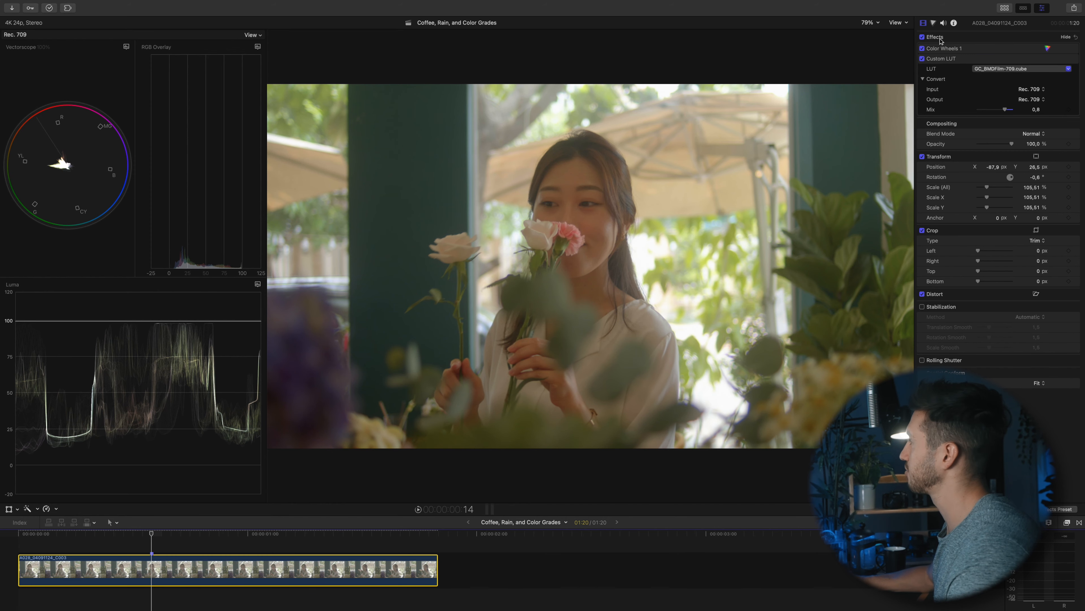
Add a second Color Wheels correction to the clip and slightly lower its Shadows brightness.
click(935, 23)
click(964, 36)
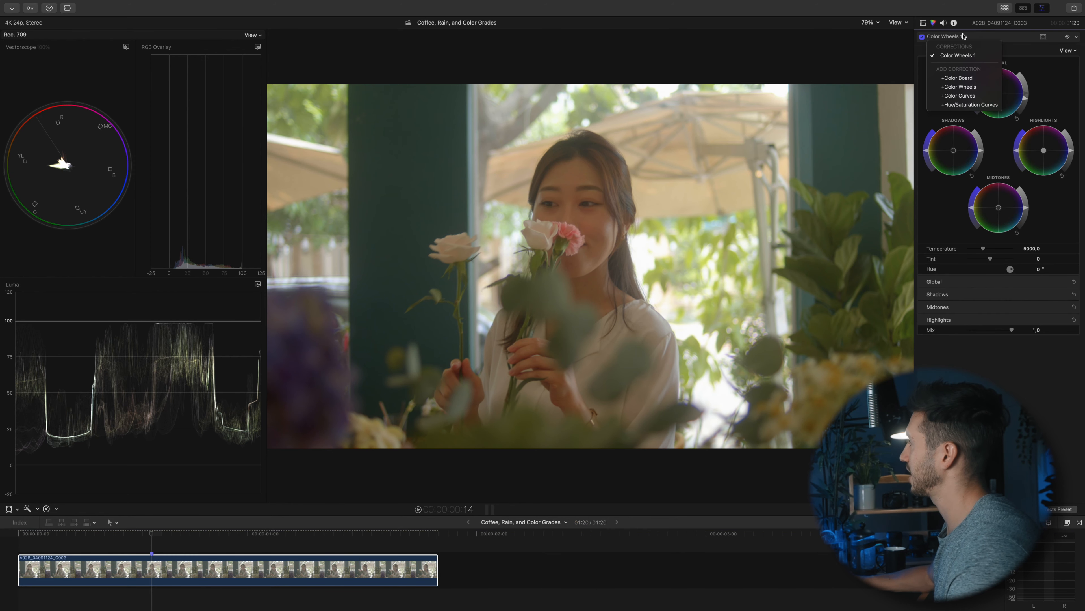
click(959, 87)
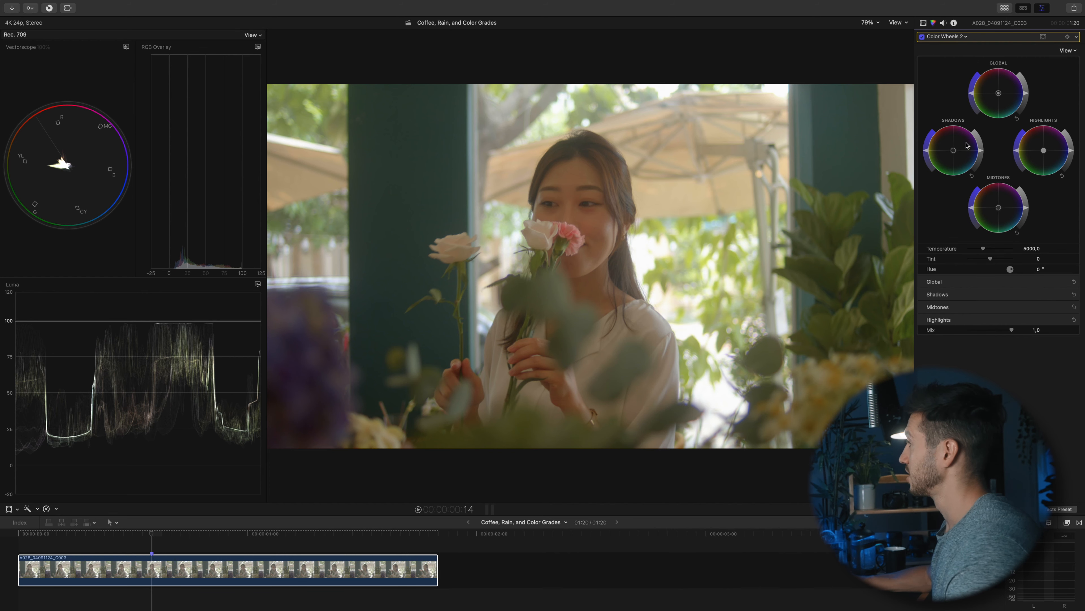
drag(981, 153, 981, 155)
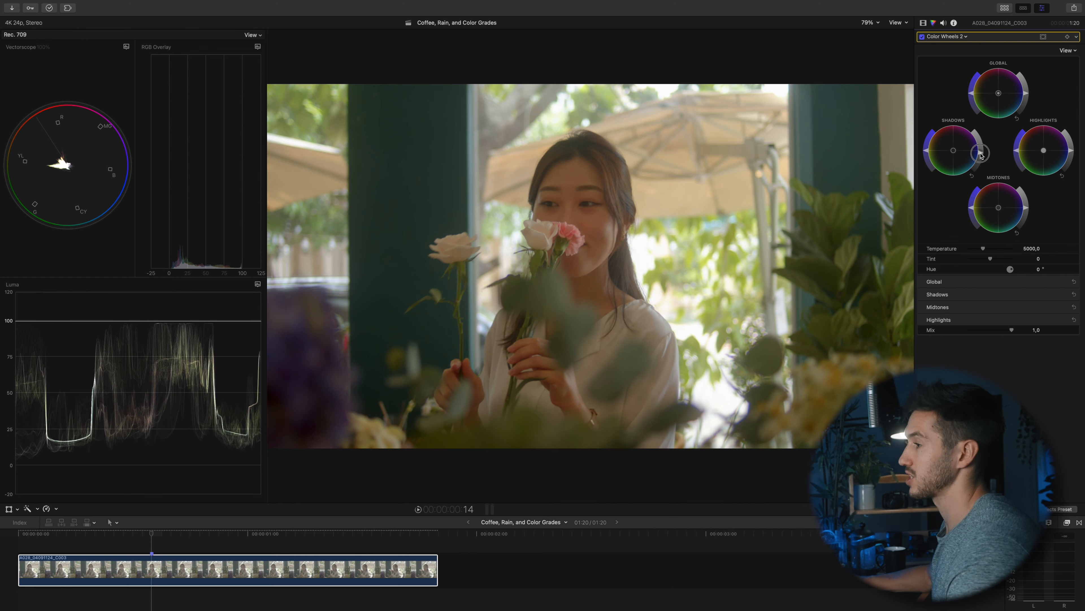
drag(981, 154, 981, 155)
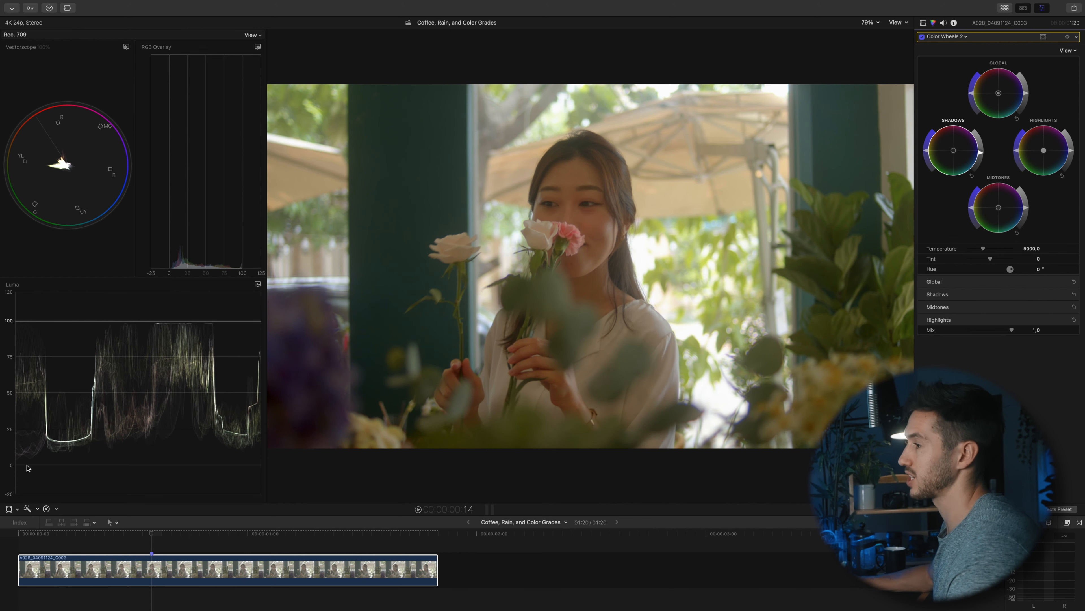
drag(979, 152, 979, 154)
Fine-tune the Midtones and Shadows brightness and raise the Global saturation in Color Wheels 2.
drag(1027, 210, 1029, 209)
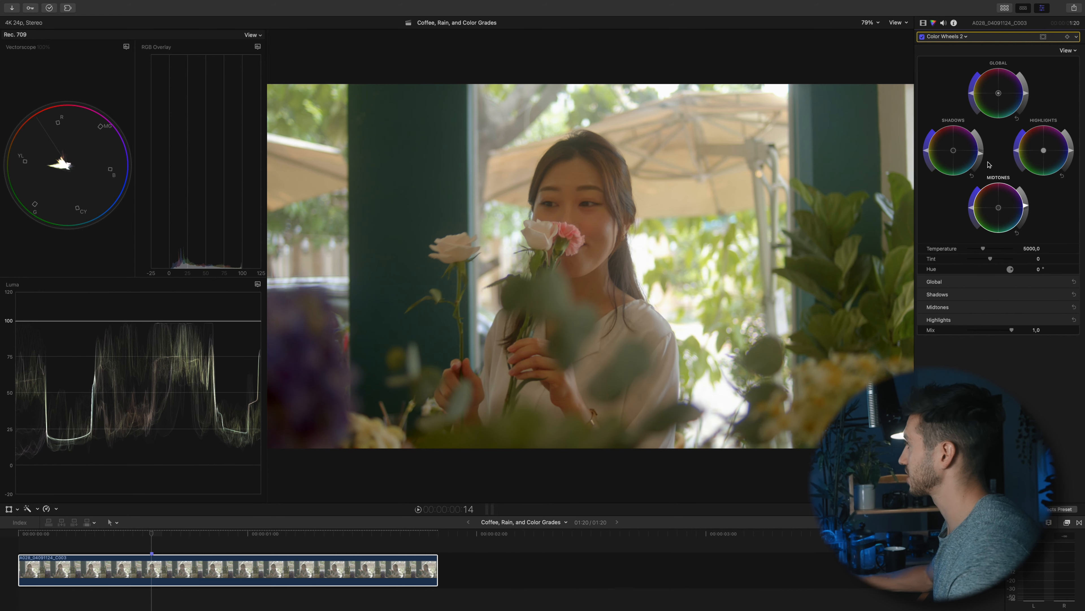
drag(981, 155, 981, 155)
drag(971, 91, 972, 91)
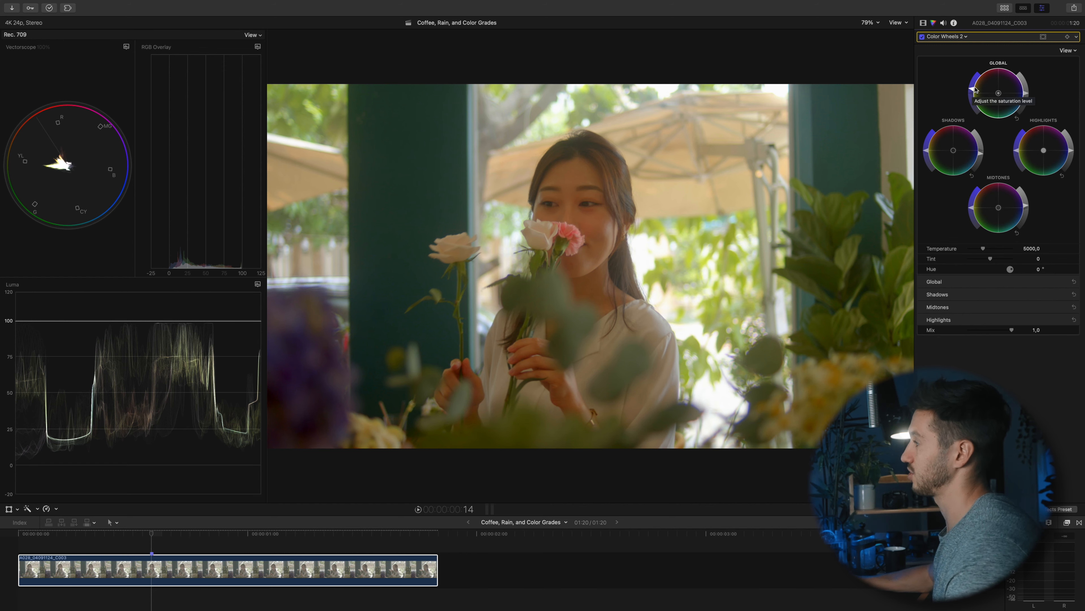
Review the clip's effects order and add a Color Curves correction after Color Wheels 2.
click(923, 24)
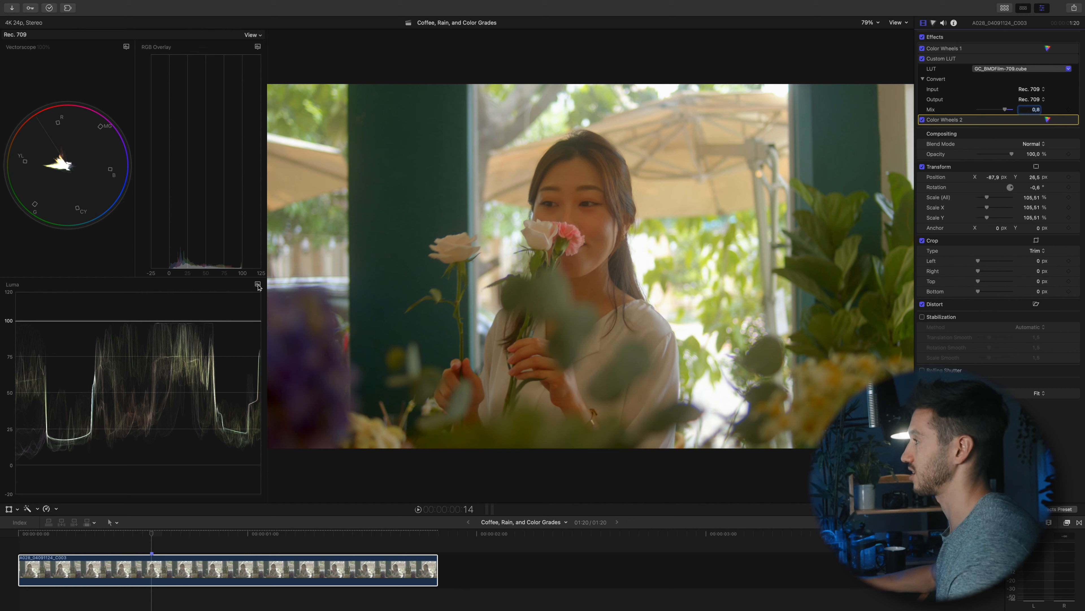
click(933, 23)
click(948, 37)
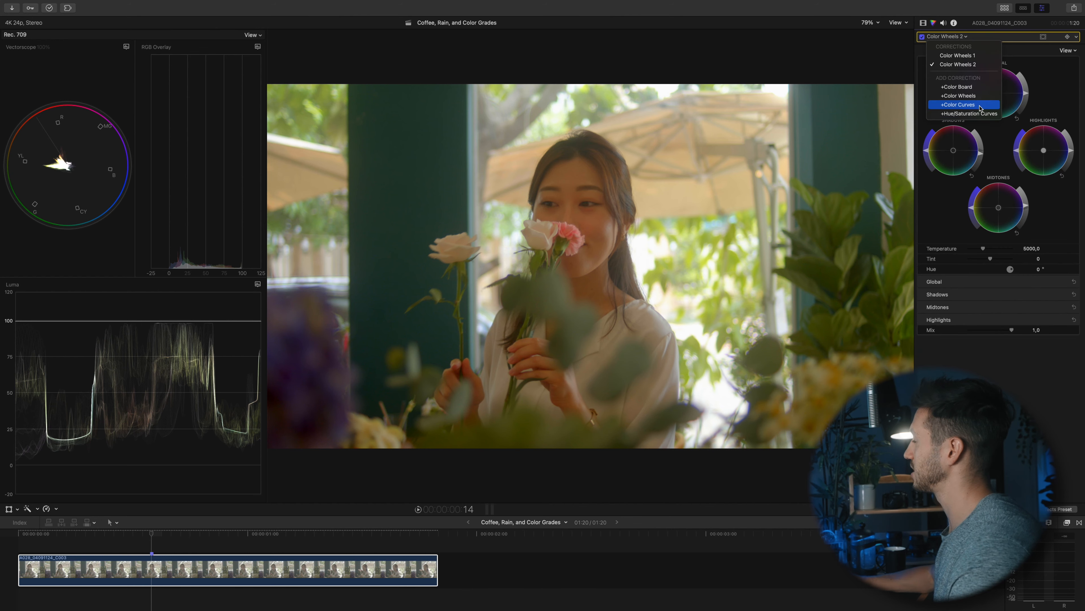
click(958, 105)
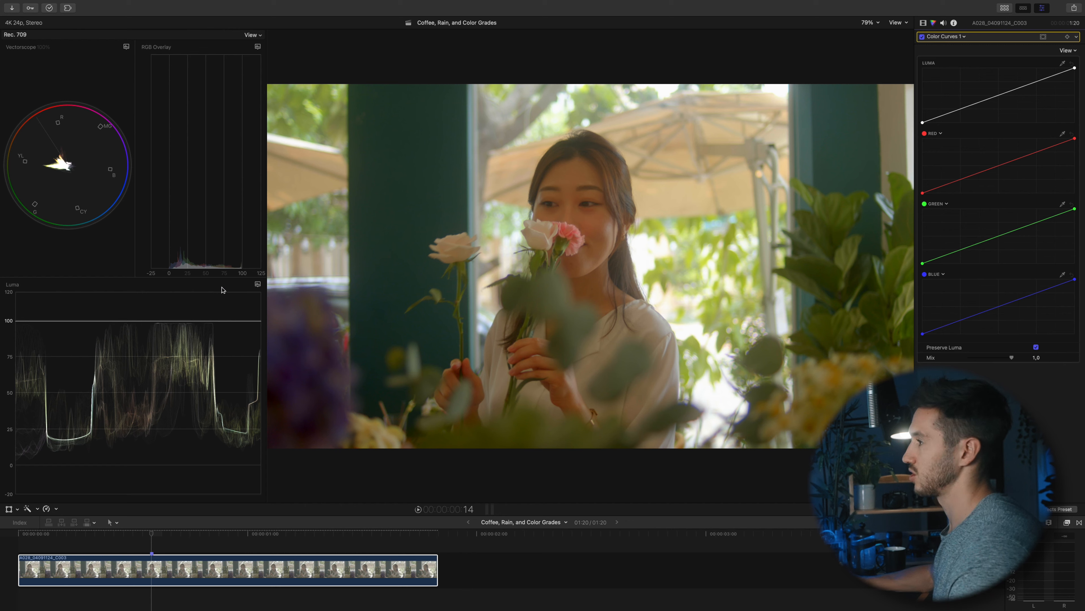
Switch the waveform scope to RGB Overlay and slightly lower the red curve in the upper midtones of Color Curves 1.
click(257, 284)
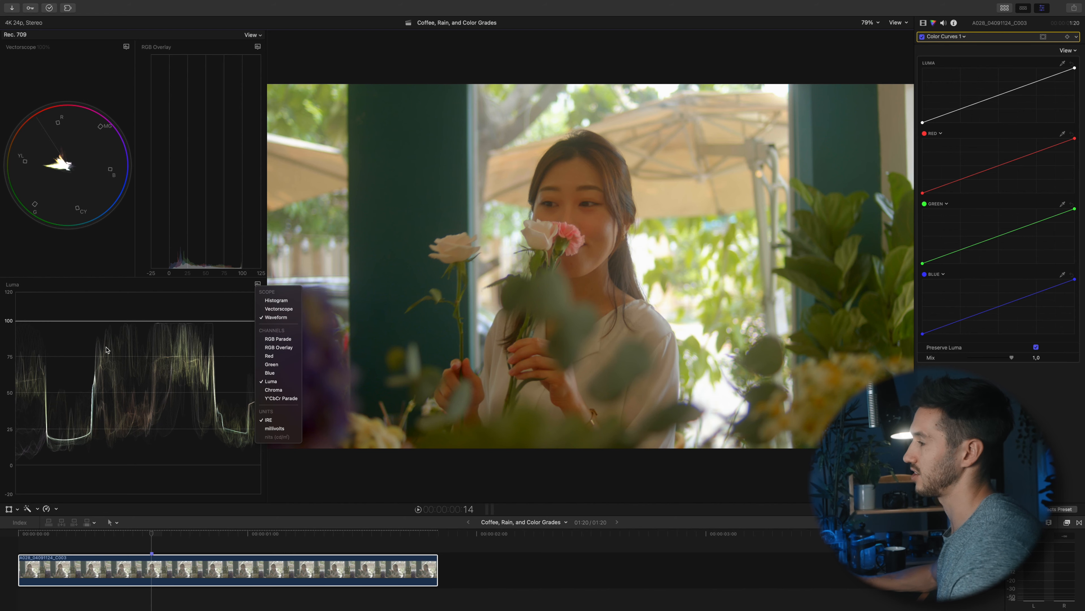
click(279, 347)
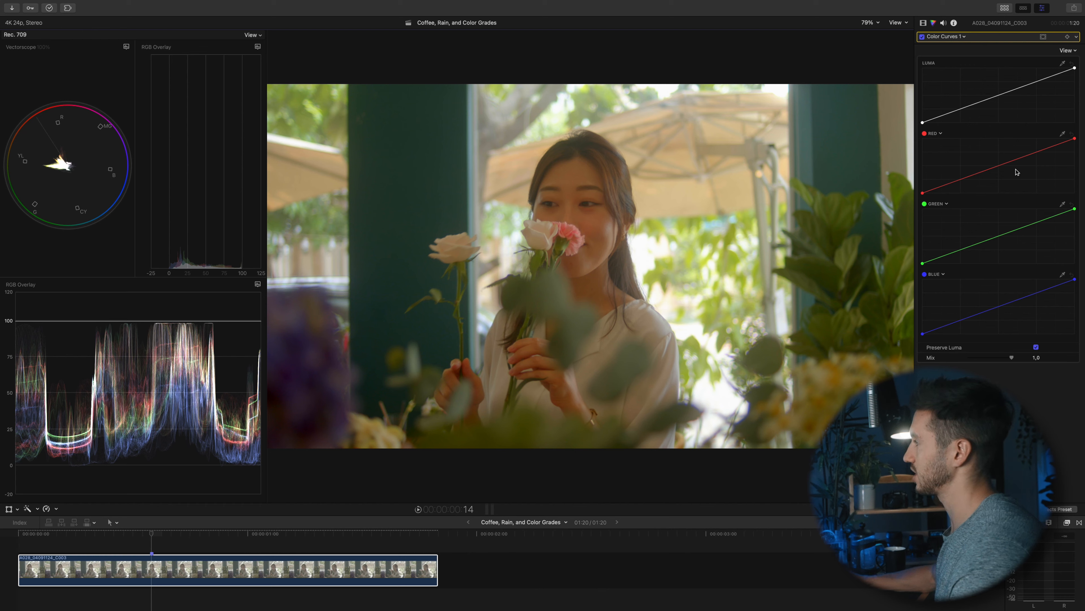
click(1018, 160)
drag(1018, 160, 1019, 164)
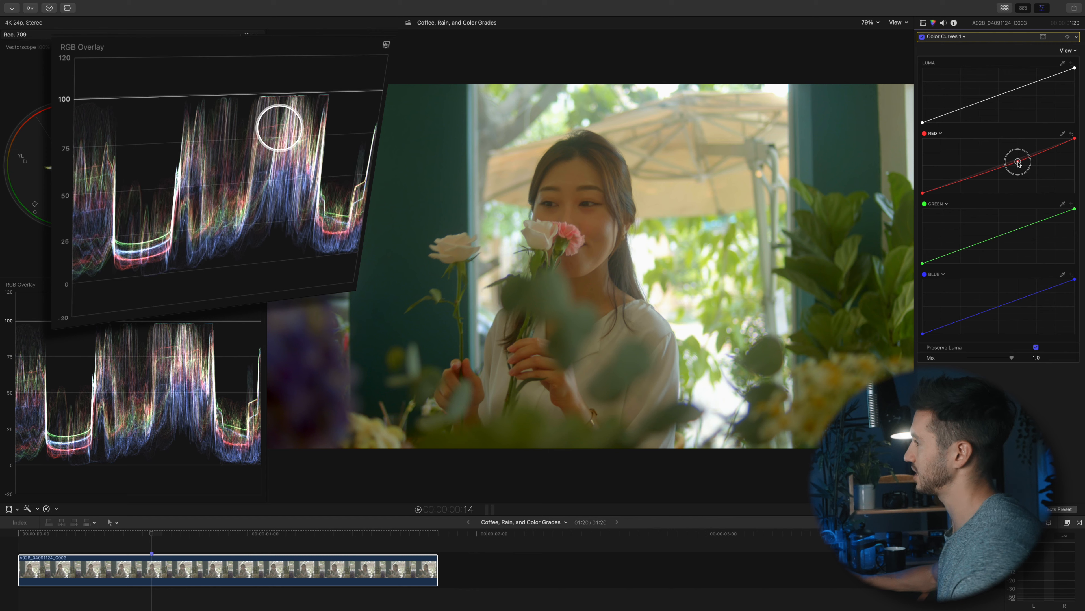
drag(1019, 164, 1019, 163)
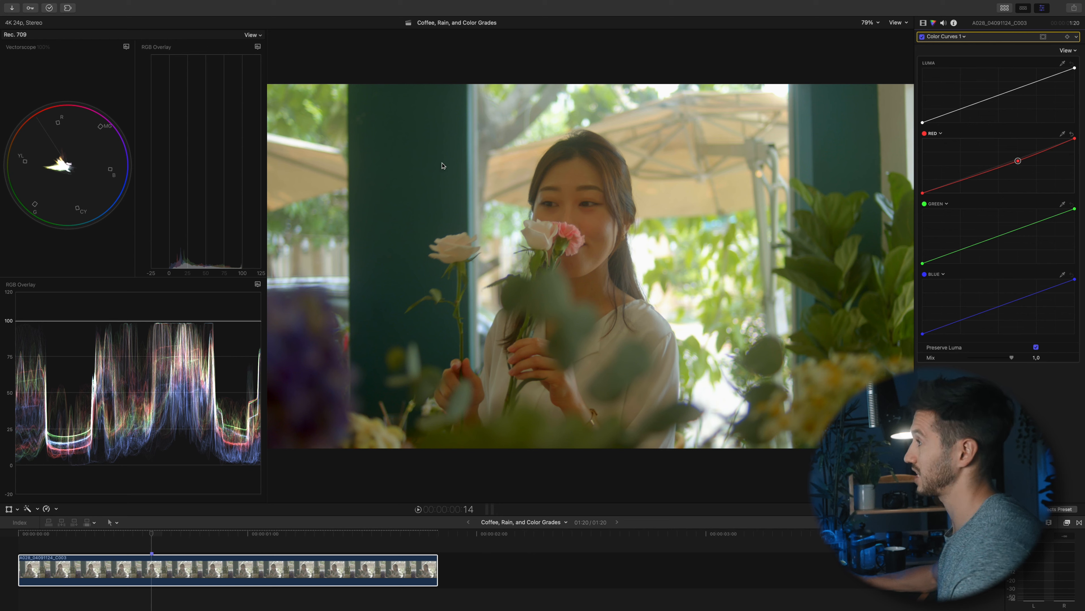
Slightly lower the green curve in the shadows and add a second slightly lowered midtone point on the red curve.
click(982, 243)
drag(982, 244, 969, 249)
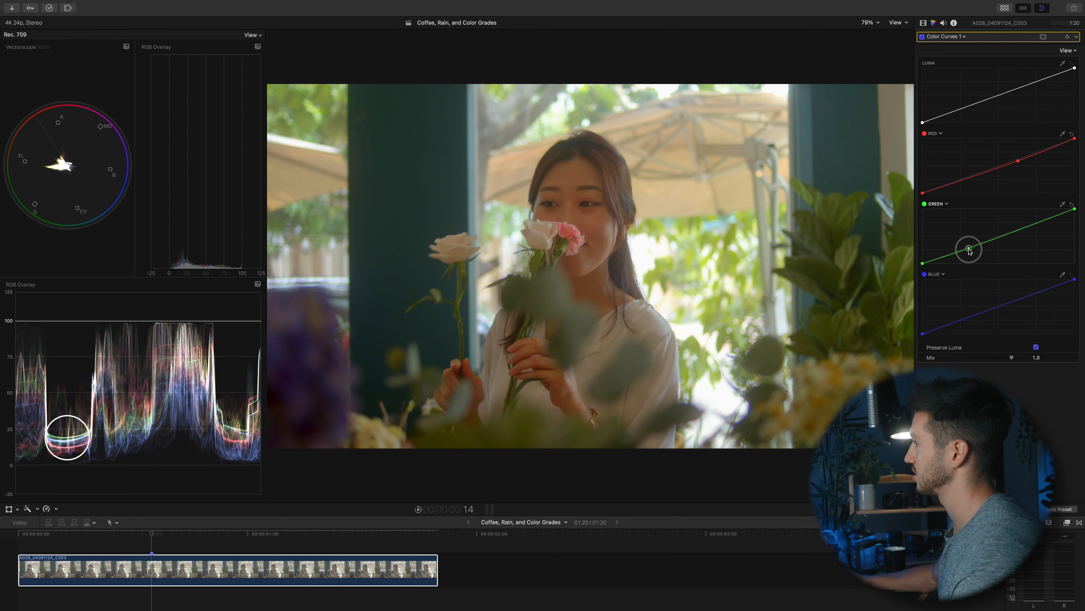
drag(970, 250, 970, 248)
drag(996, 172, 995, 172)
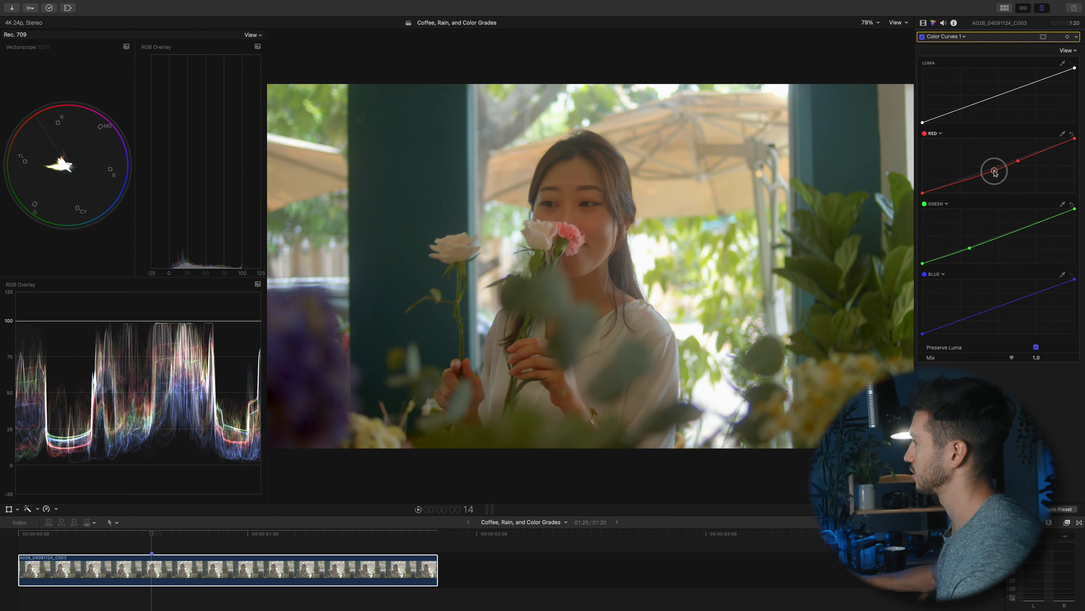
drag(995, 173, 994, 171)
click(1019, 161)
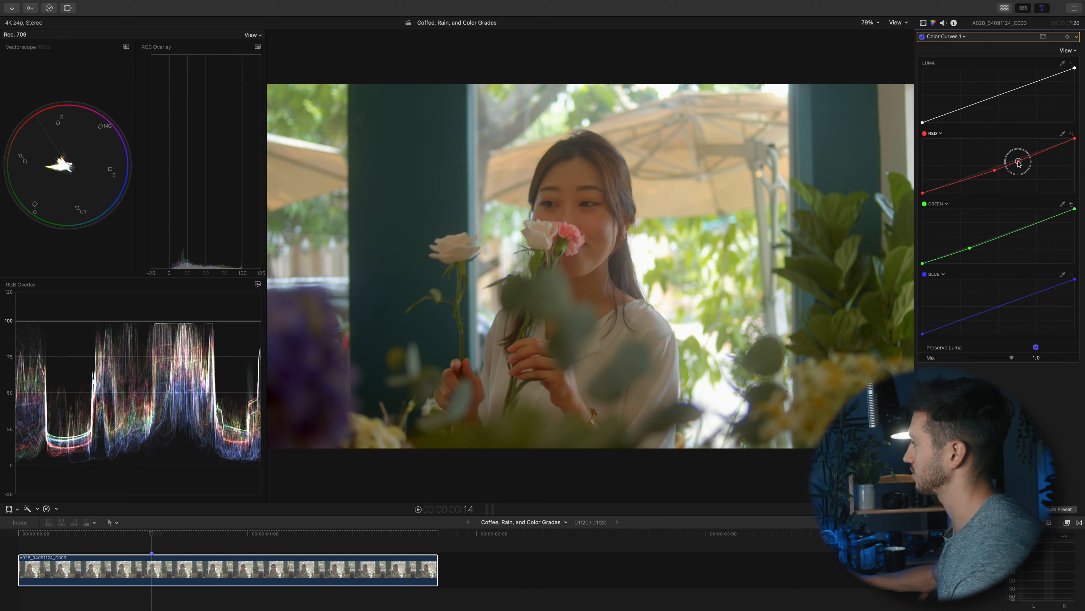
Slightly raise the blue curve's lower midtones and add contrast on the Luma curve with a lowered shadow point and an anchor above it.
click(983, 312)
drag(983, 312, 982, 311)
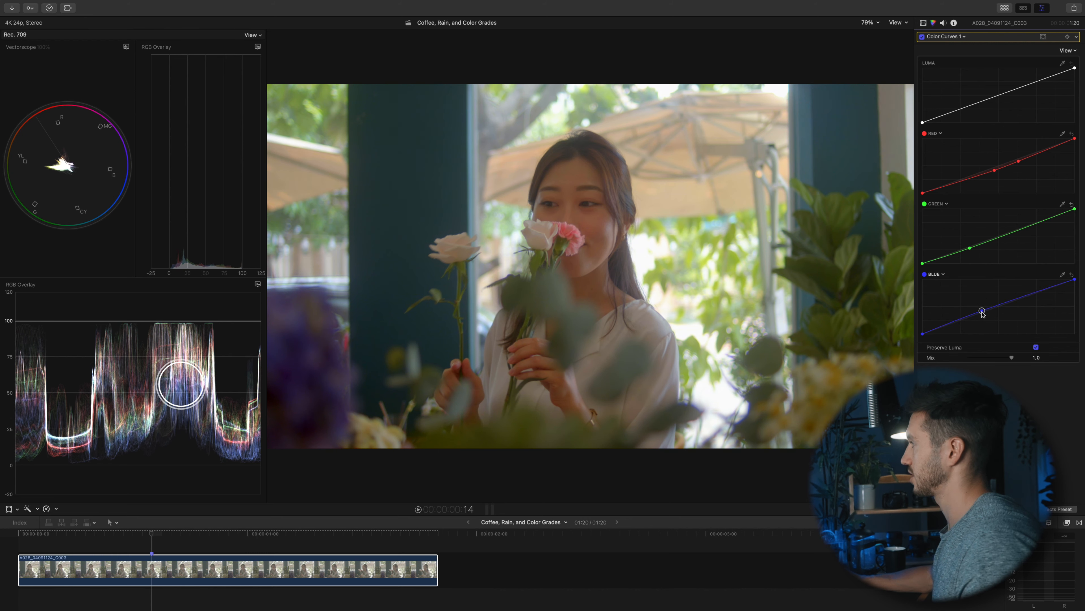
drag(1000, 358, 972, 368)
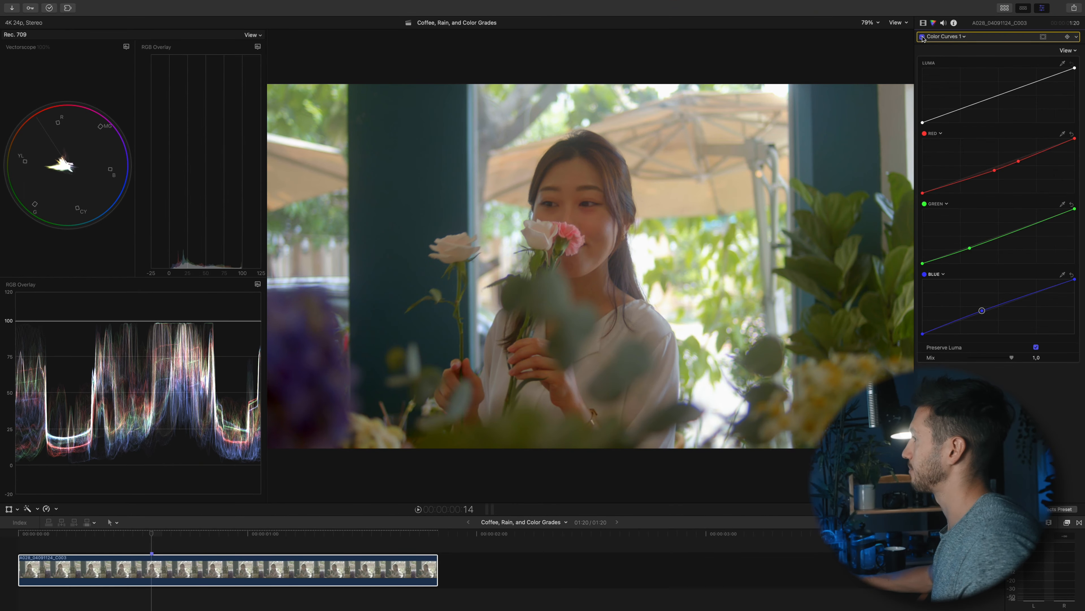
click(950, 115)
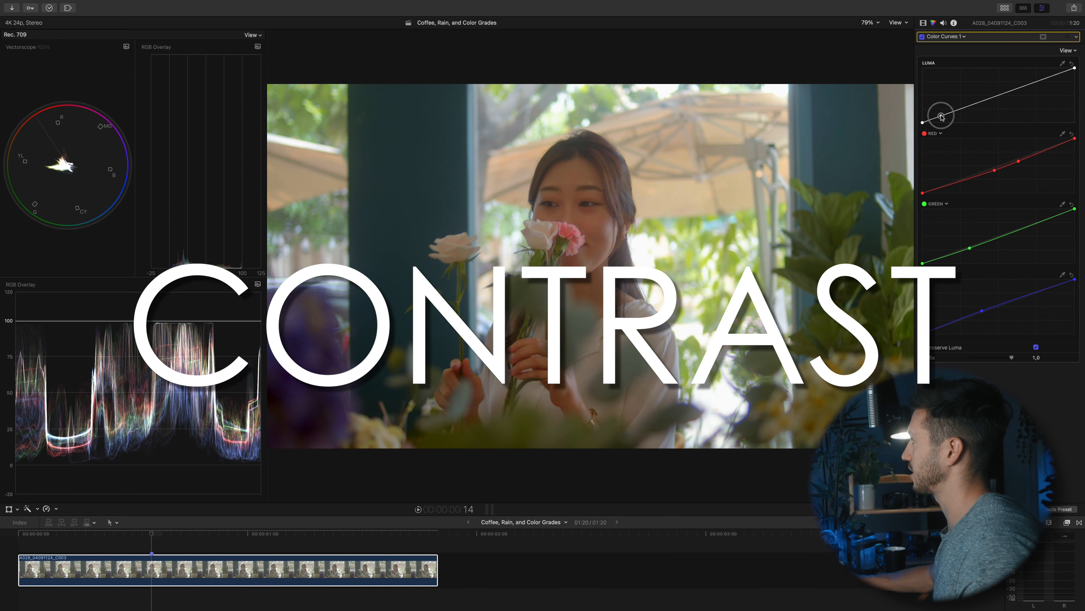
drag(941, 118, 977, 102)
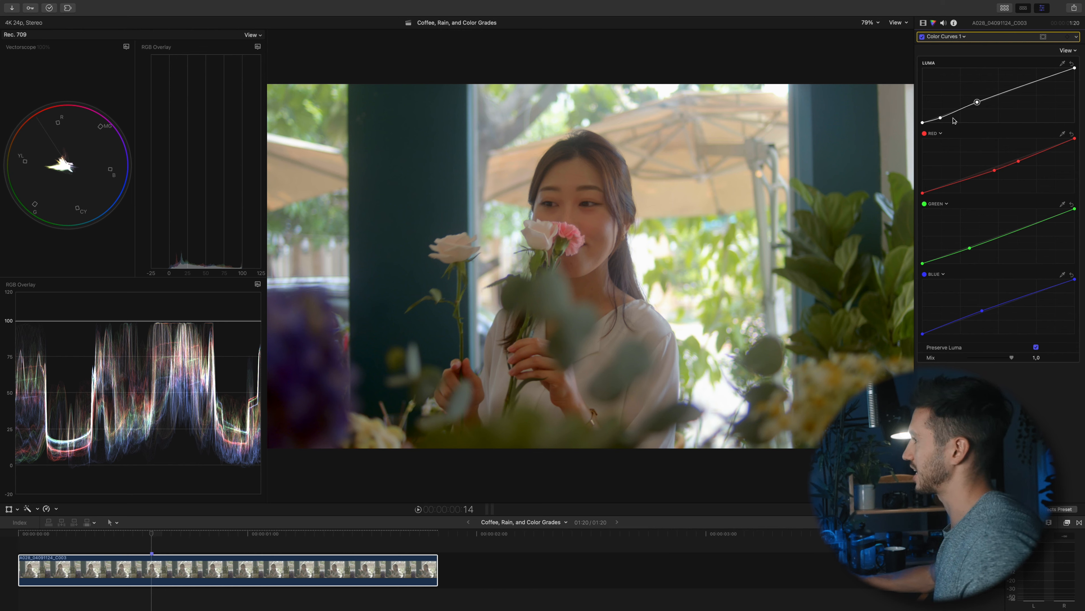
Add a third Color Wheels correction to the clip and slightly raise its Global saturation.
click(946, 36)
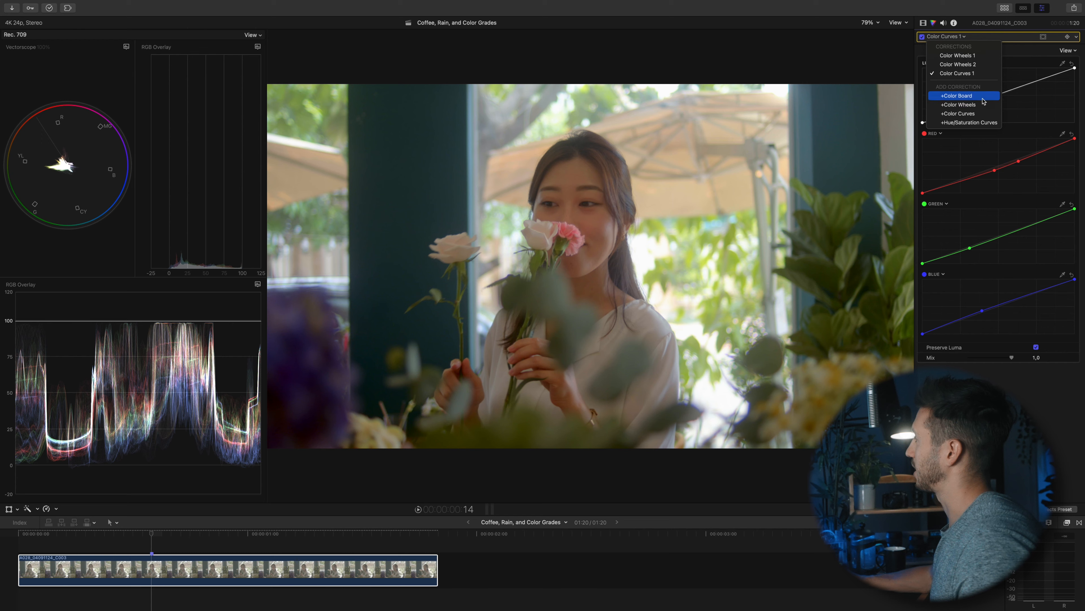
click(979, 105)
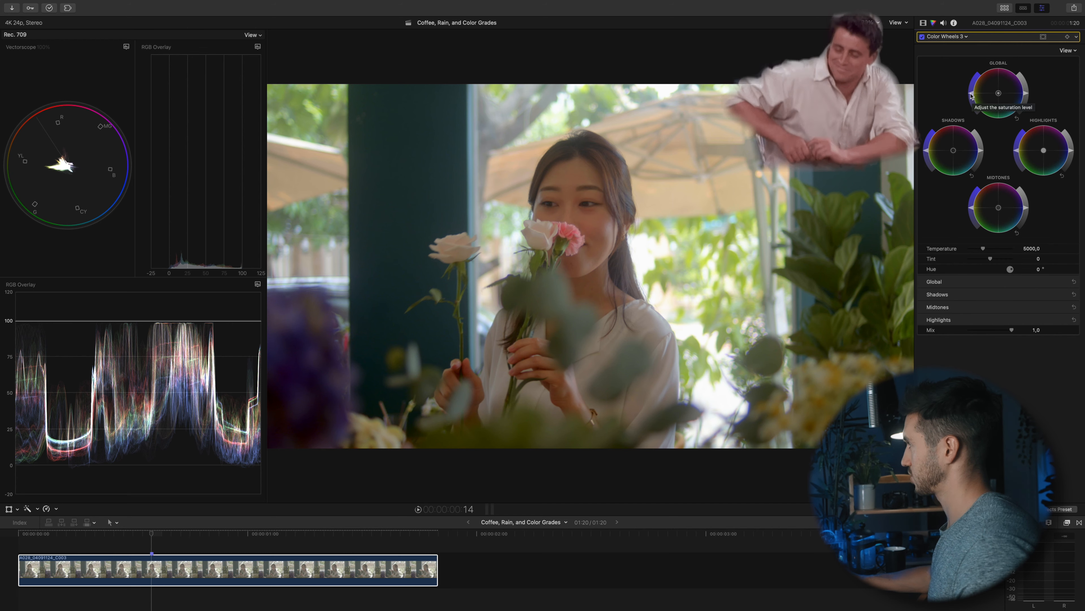
drag(971, 93, 972, 91)
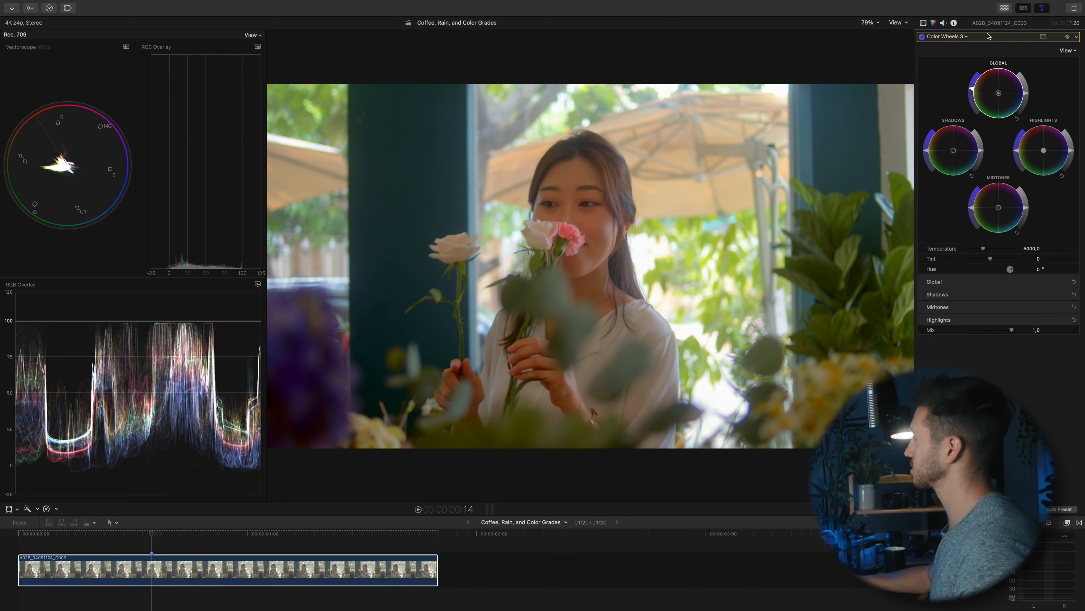
Add a second Color Curves correction with its blue curve changed to aqua, raised slightly in the shadows and lowered slightly in the highlights.
click(964, 38)
click(977, 123)
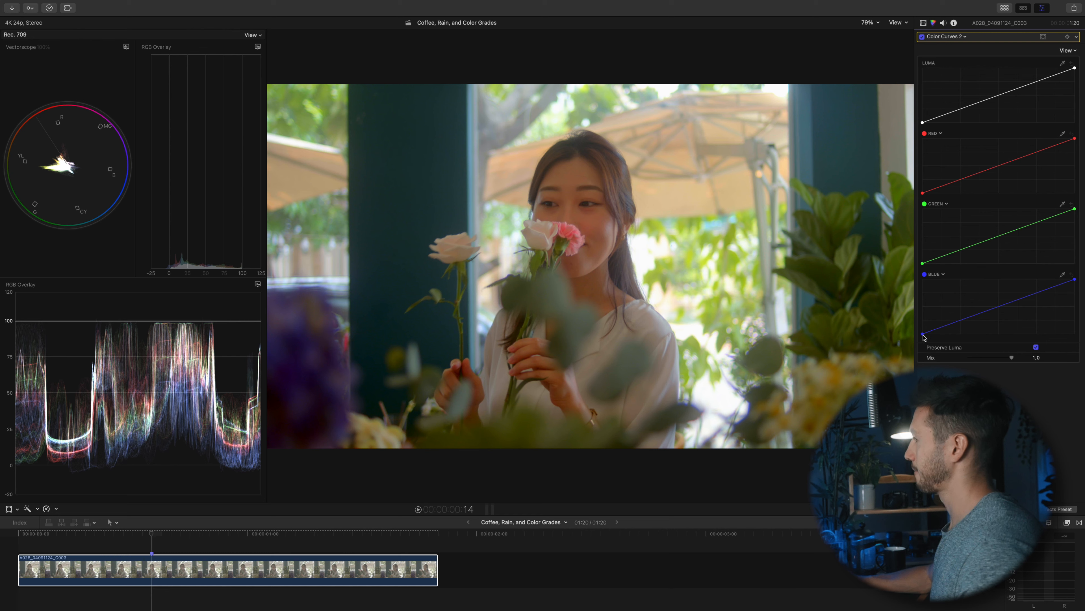
click(943, 275)
drag(957, 306, 921, 331)
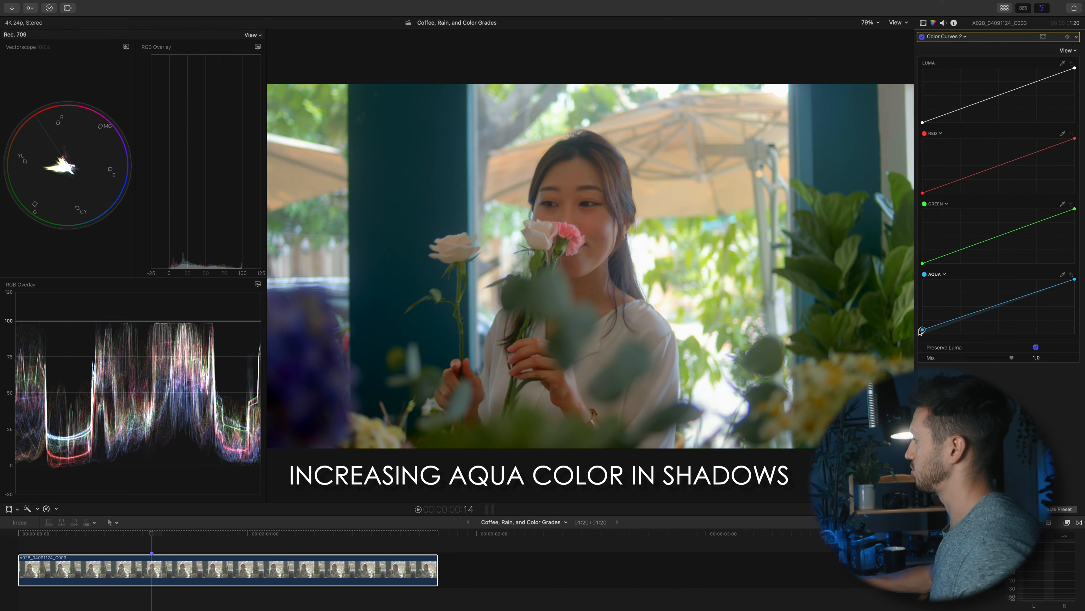
click(1074, 280)
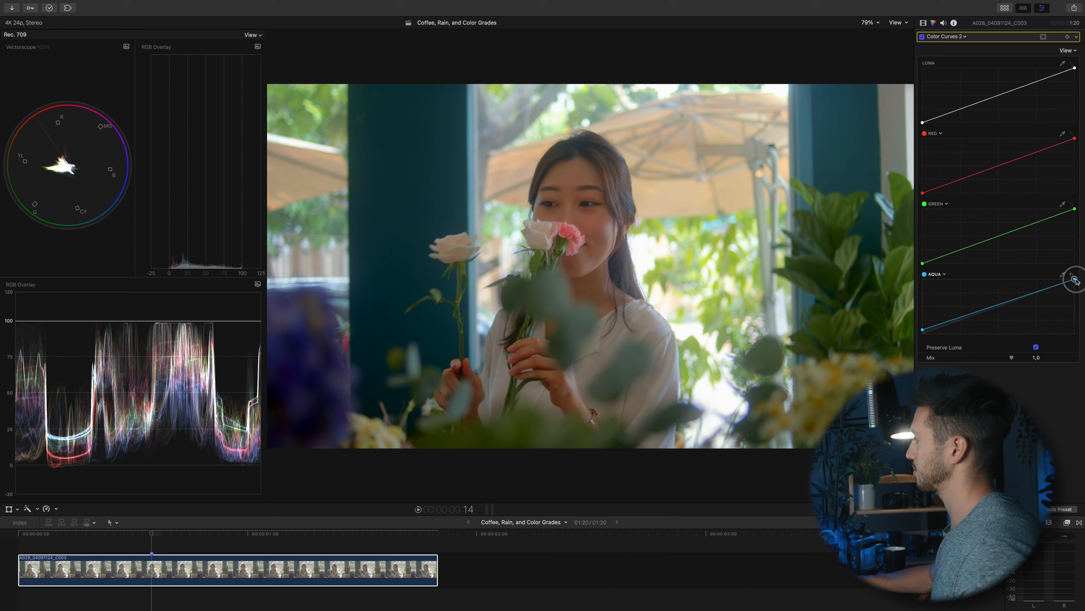
drag(1076, 281, 1079, 284)
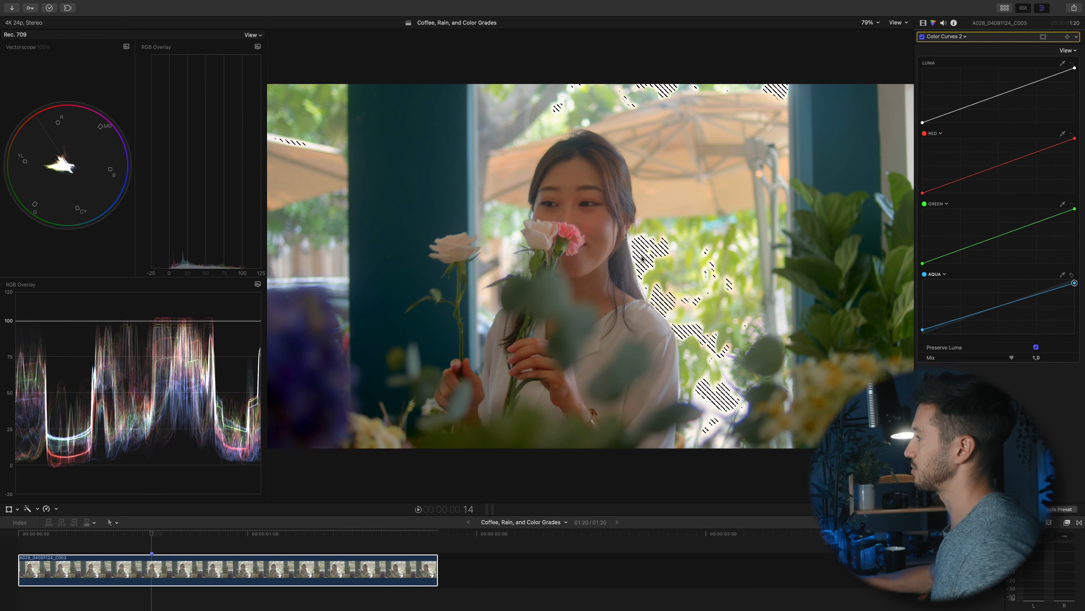
Set the viewer's range check to Luma to examine whether the clip's brightness is out of range.
click(896, 25)
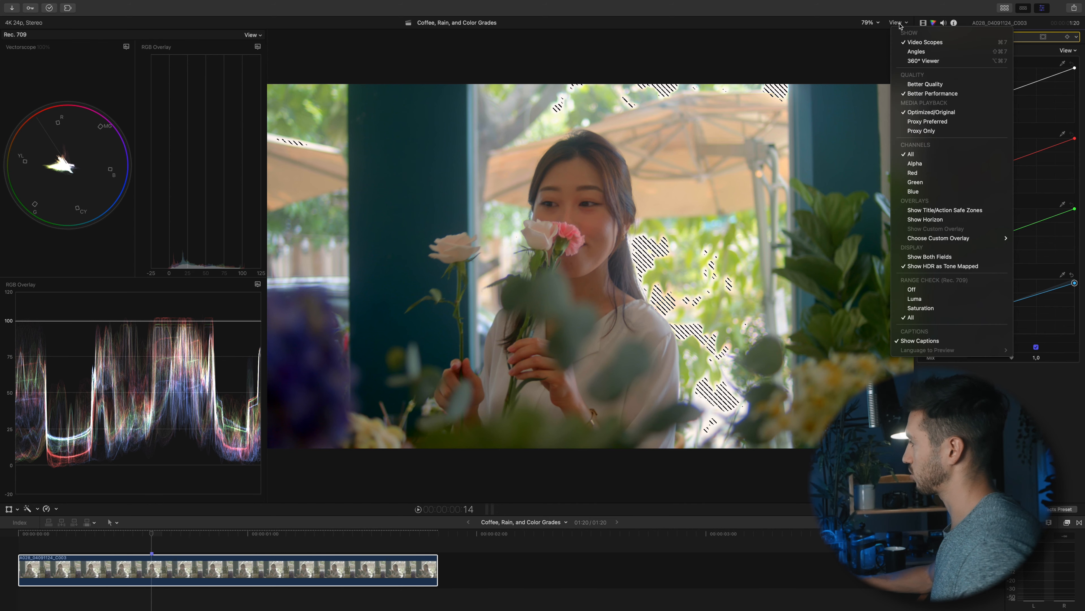
click(926, 301)
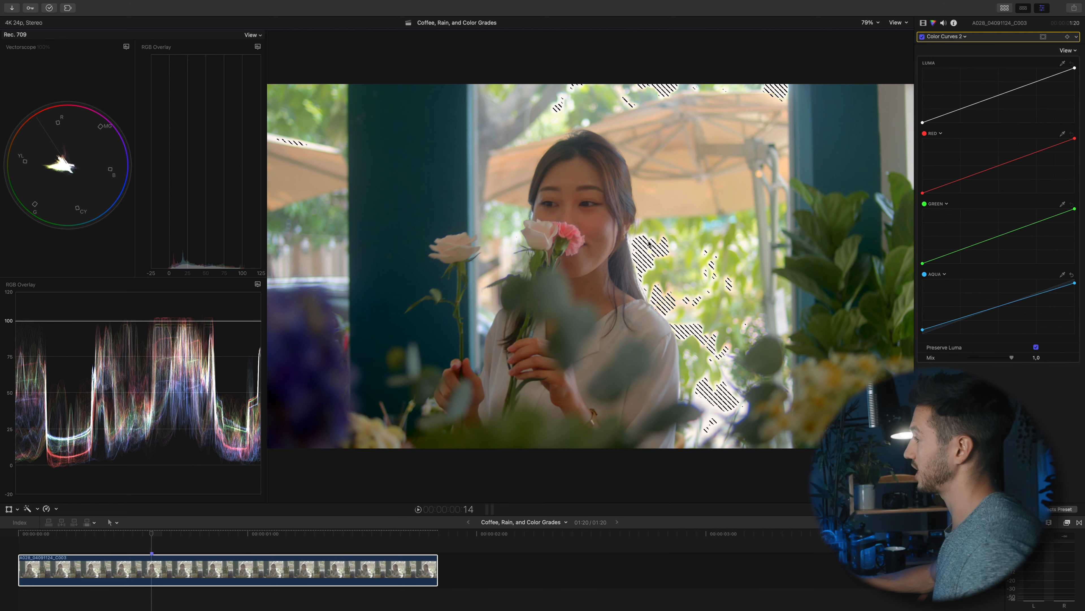
click(898, 22)
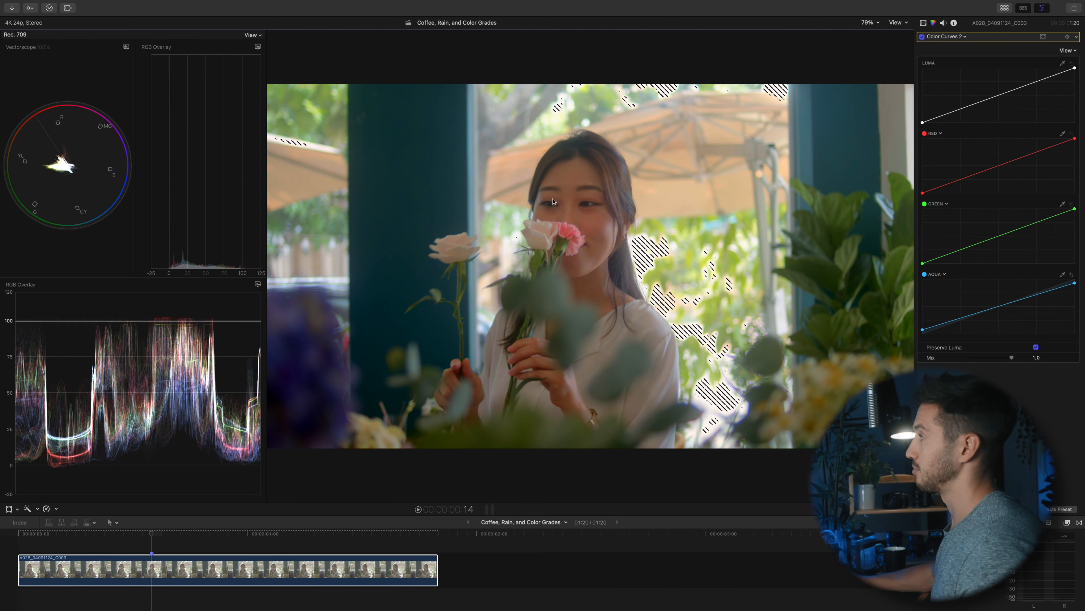
click(899, 23)
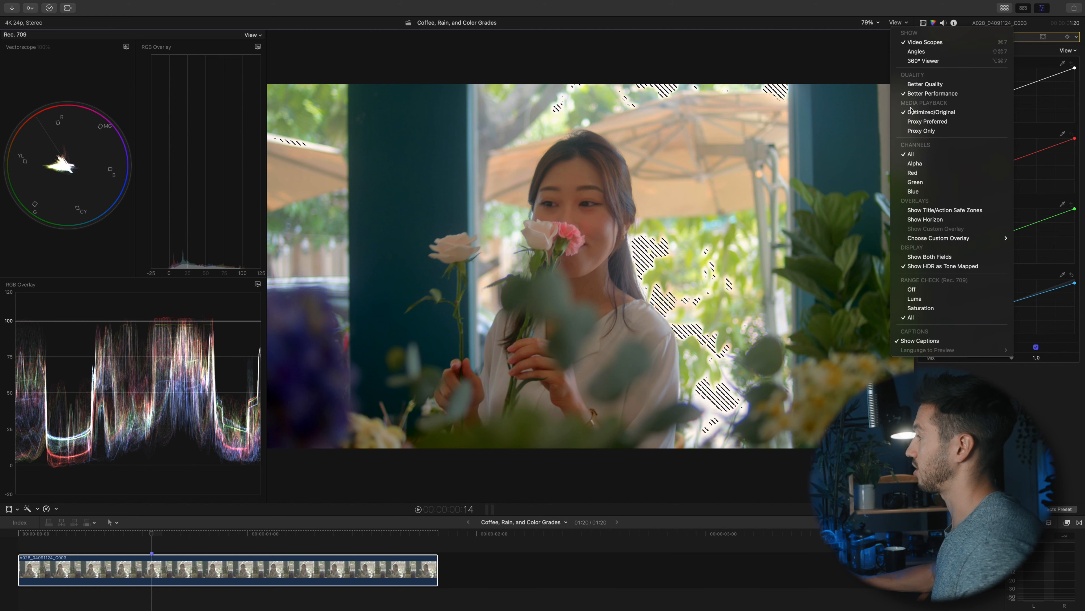
click(964, 299)
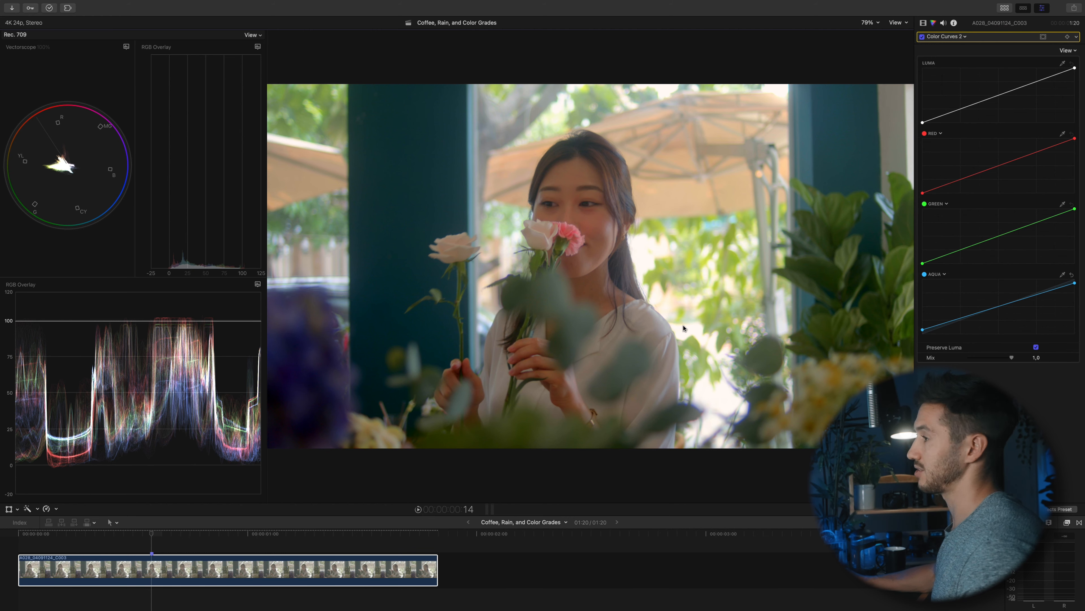
Check the highlights in the Luma waveform, and restore the RGB Overlay waveform and the All range check.
click(258, 285)
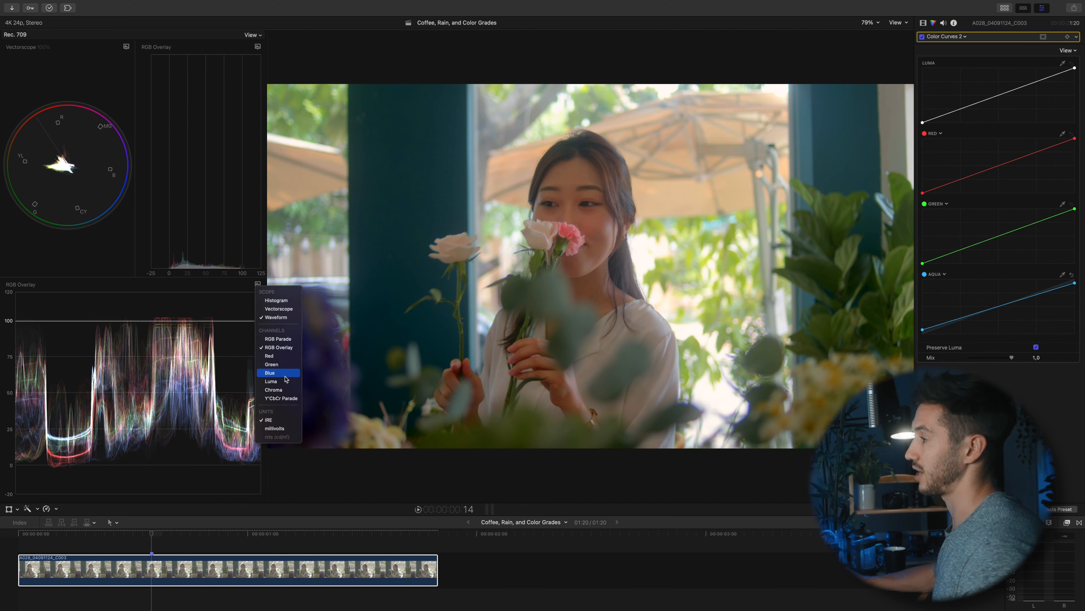
click(286, 385)
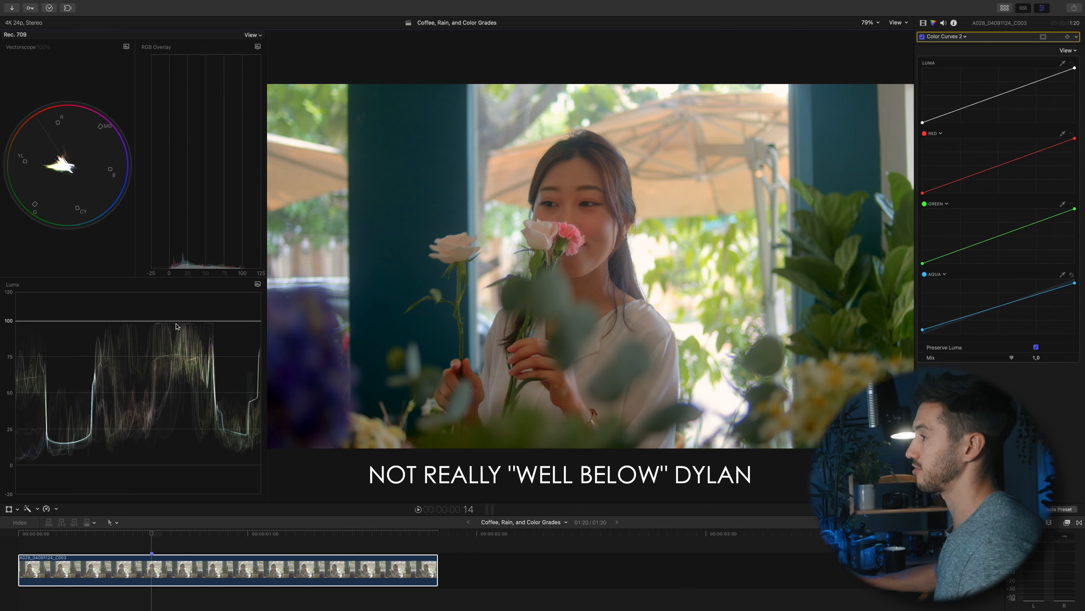
click(258, 284)
click(270, 346)
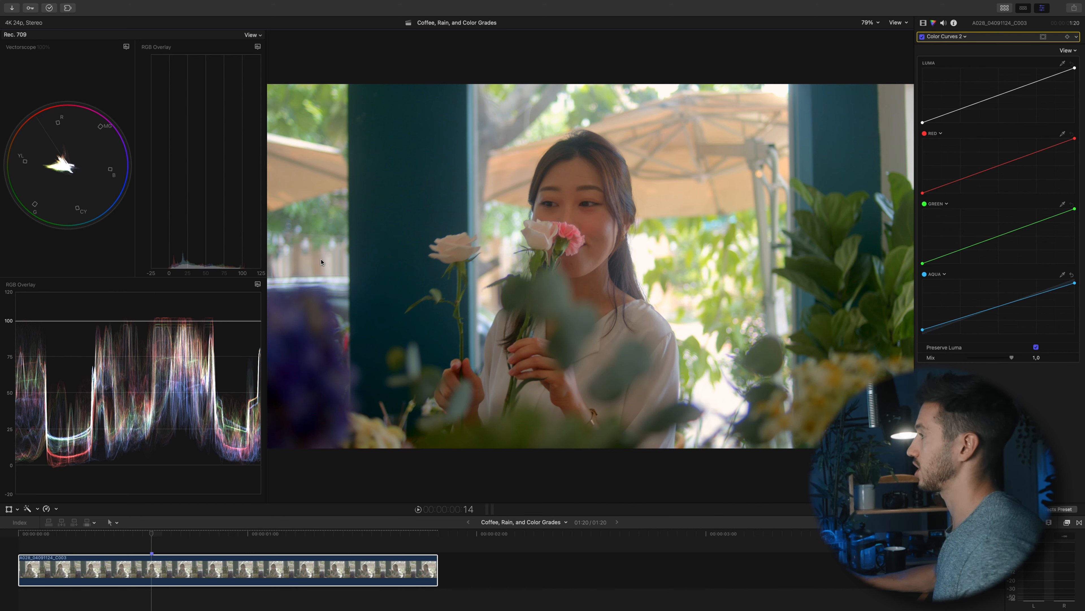
click(898, 22)
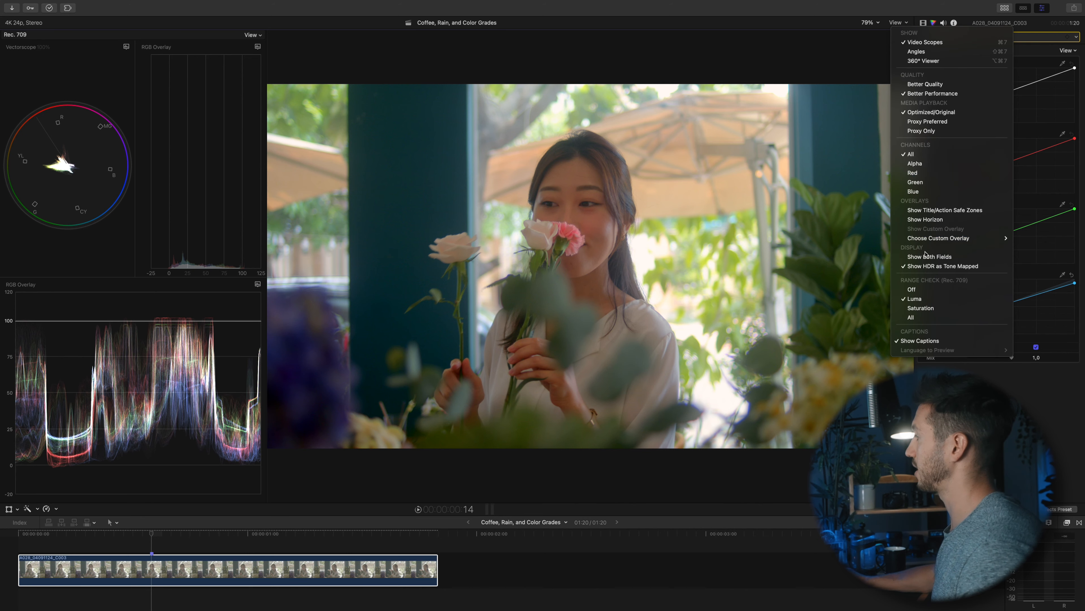
click(929, 318)
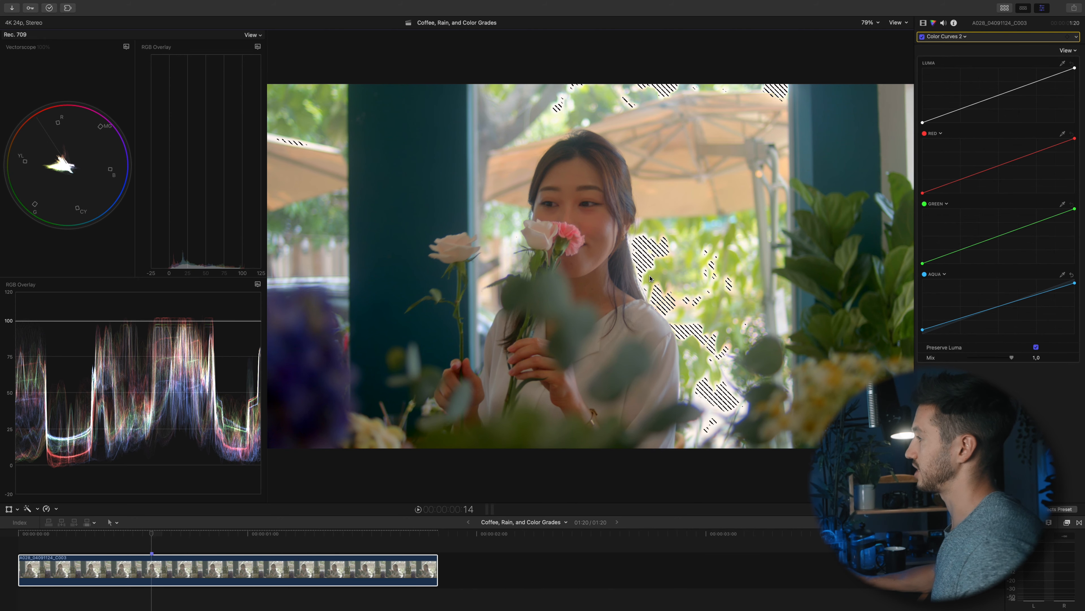
Compare the clip with the Color Curves 2 effect disabled and enabled, and reopen its curves.
click(923, 22)
click(922, 150)
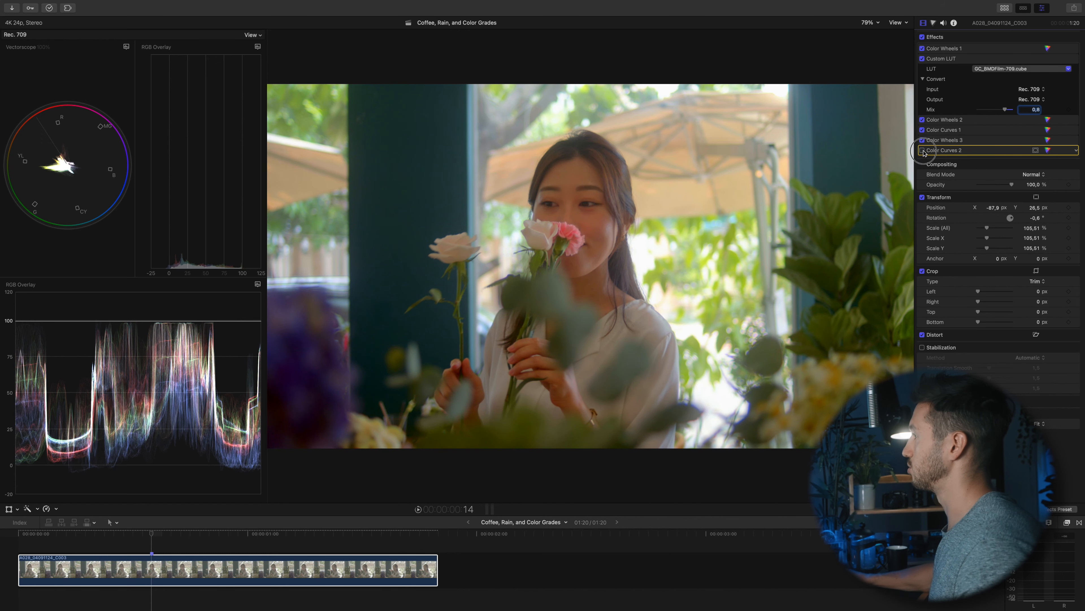
click(1050, 151)
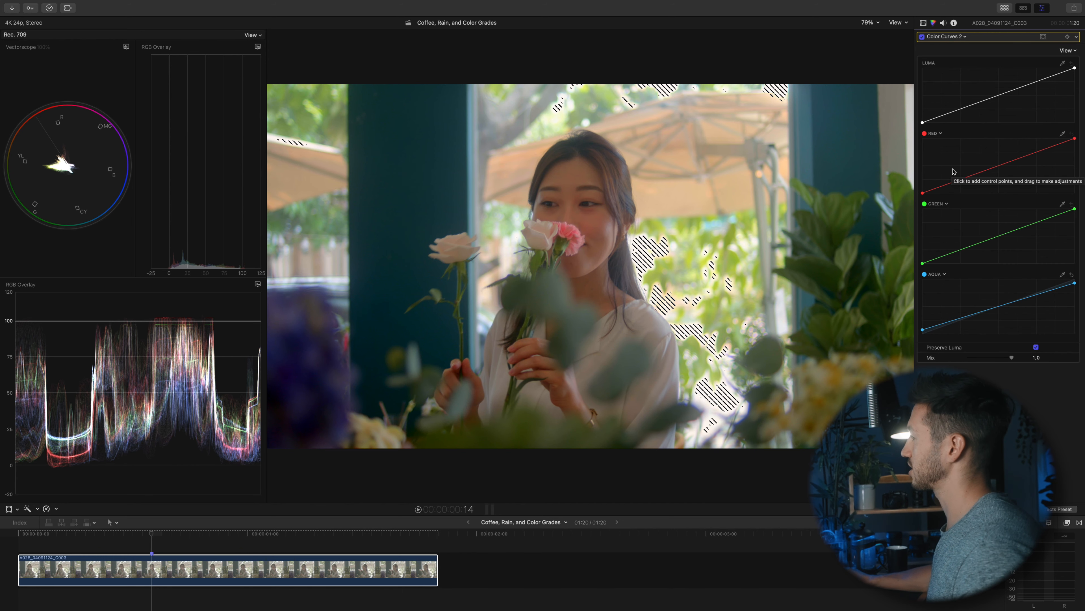
Reduce red in the shadows and increase it in the highlights using the end points of the red curve in Color Curves 2.
click(923, 193)
drag(924, 196, 934, 202)
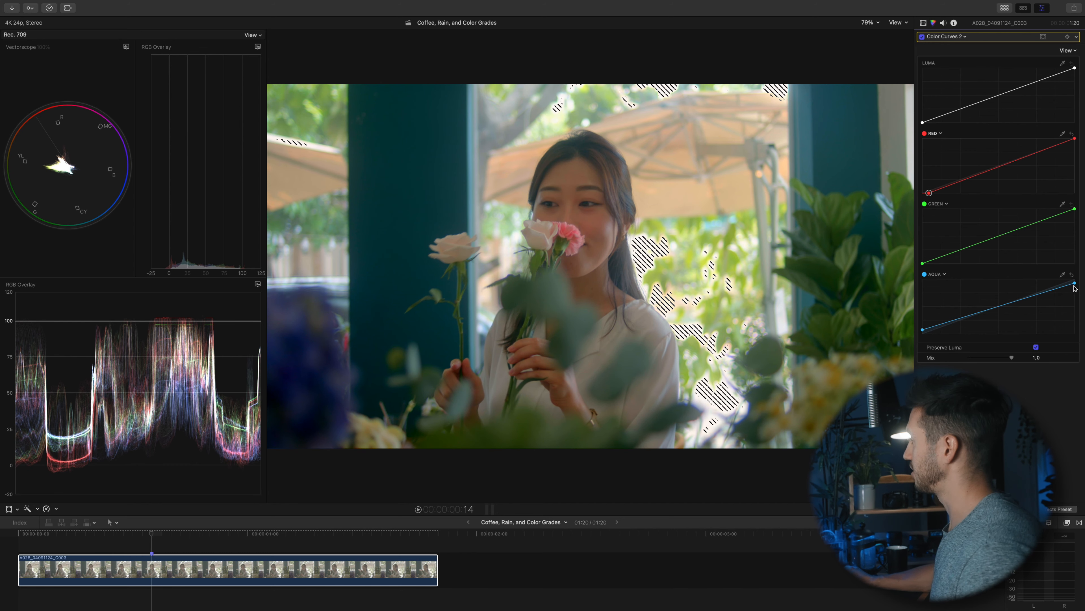
drag(1075, 141, 1071, 134)
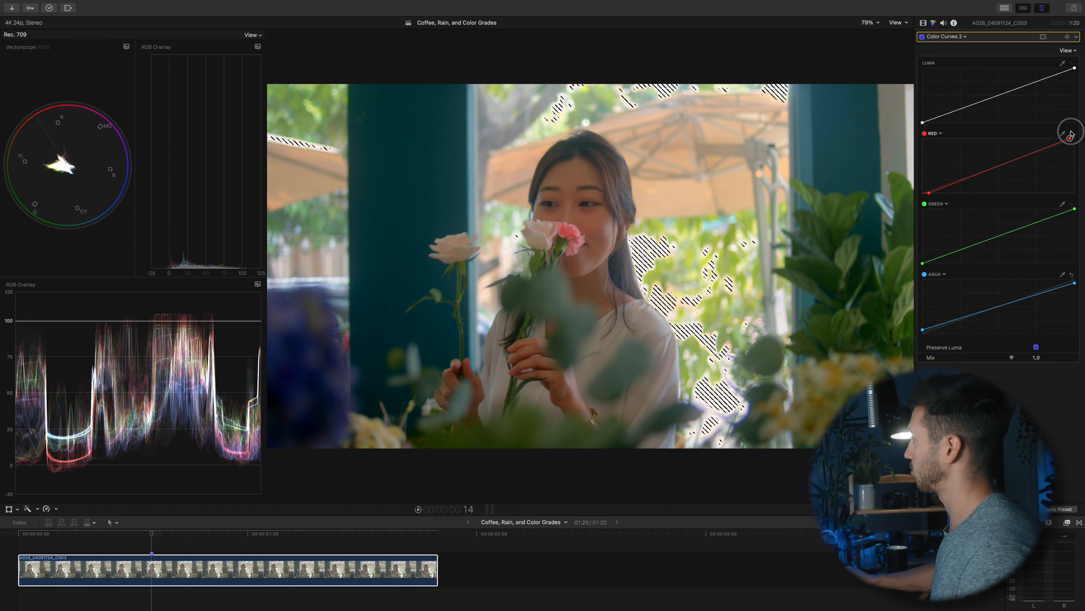
drag(1071, 134, 1071, 135)
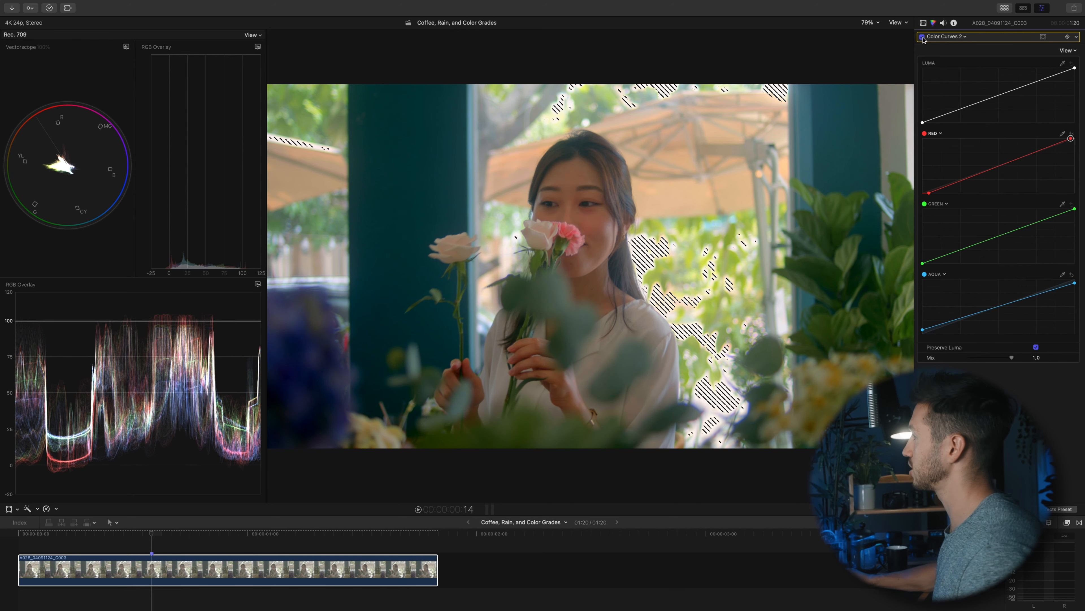
Add a midtone point on the green curve of Color Curves 2 and lower it slightly.
click(991, 241)
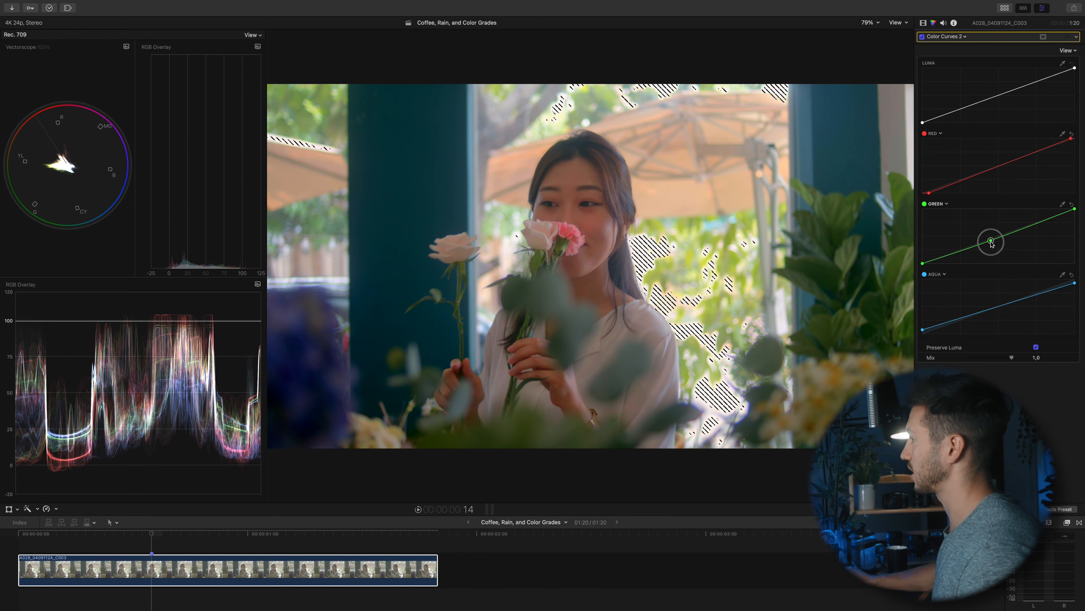
drag(991, 243, 991, 241)
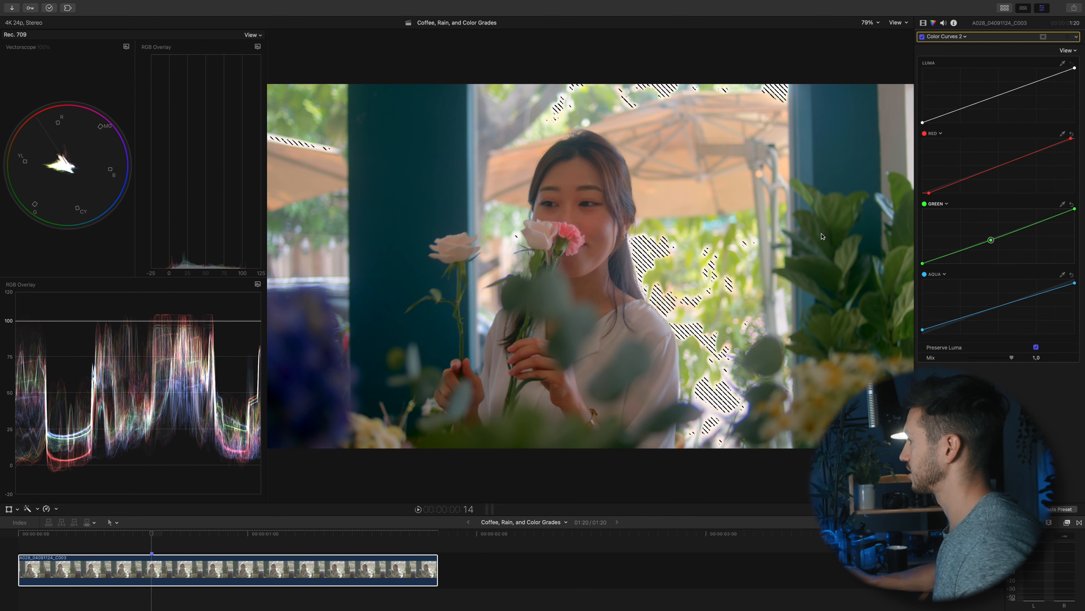
Compare the graded clip with the Color Curves 2 effect disabled and enabled.
key(super+6)
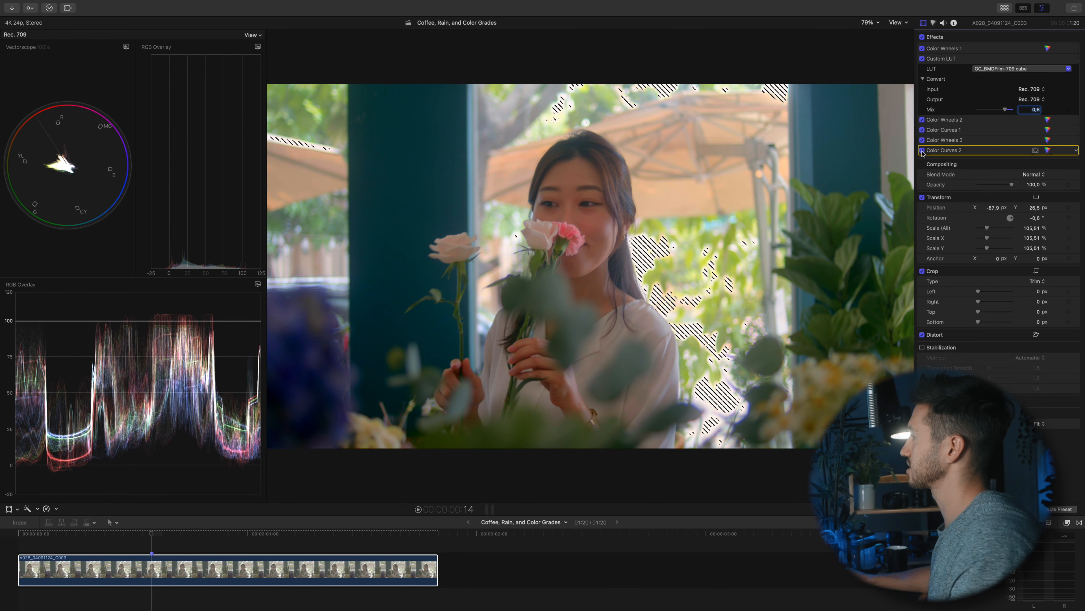
click(922, 151)
click(922, 150)
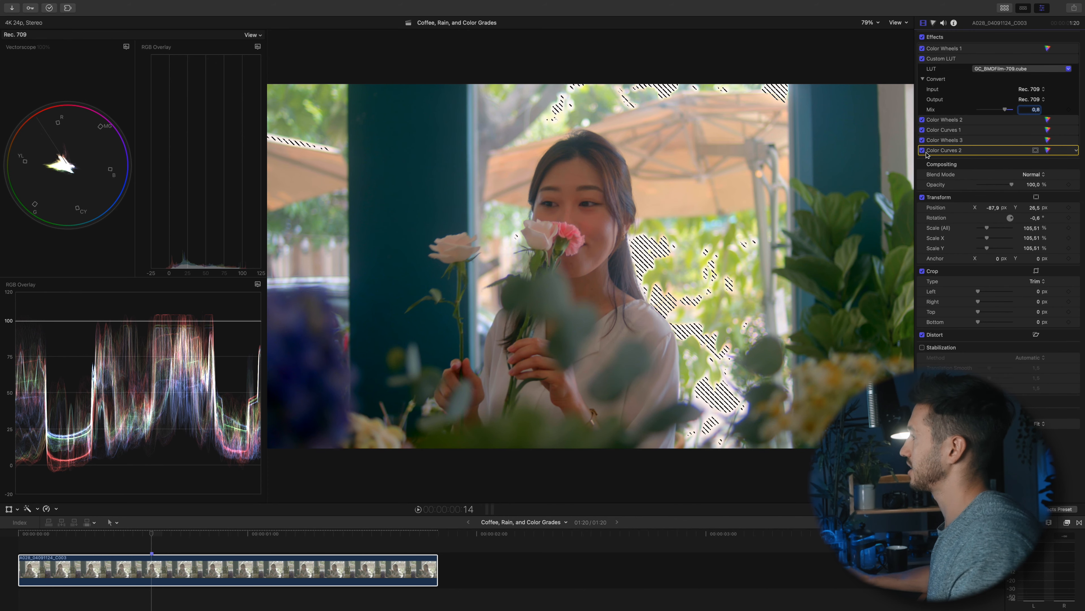
click(933, 24)
click(951, 37)
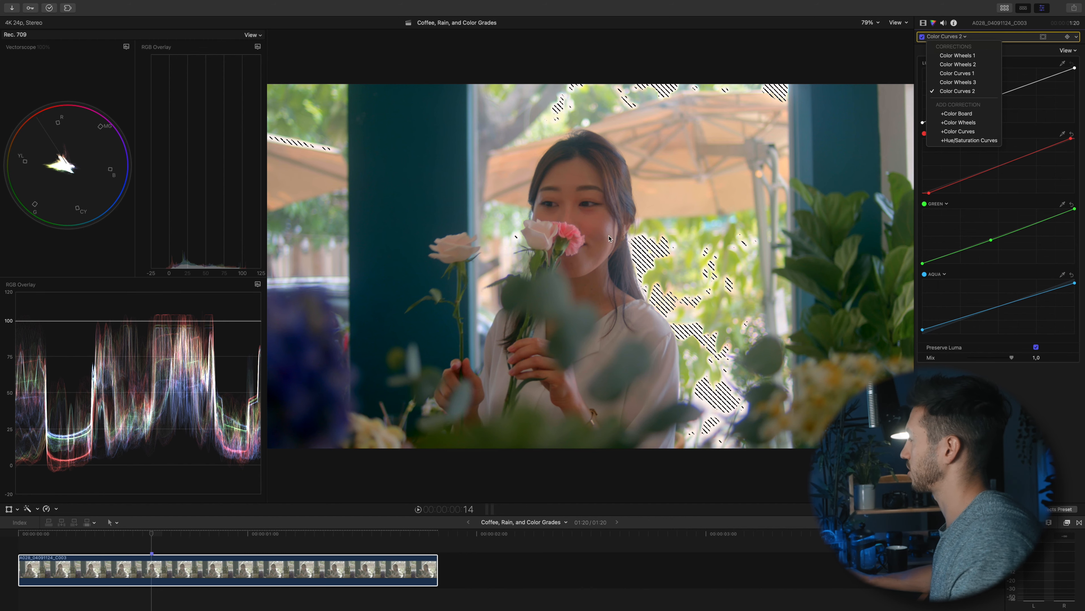
click(967, 124)
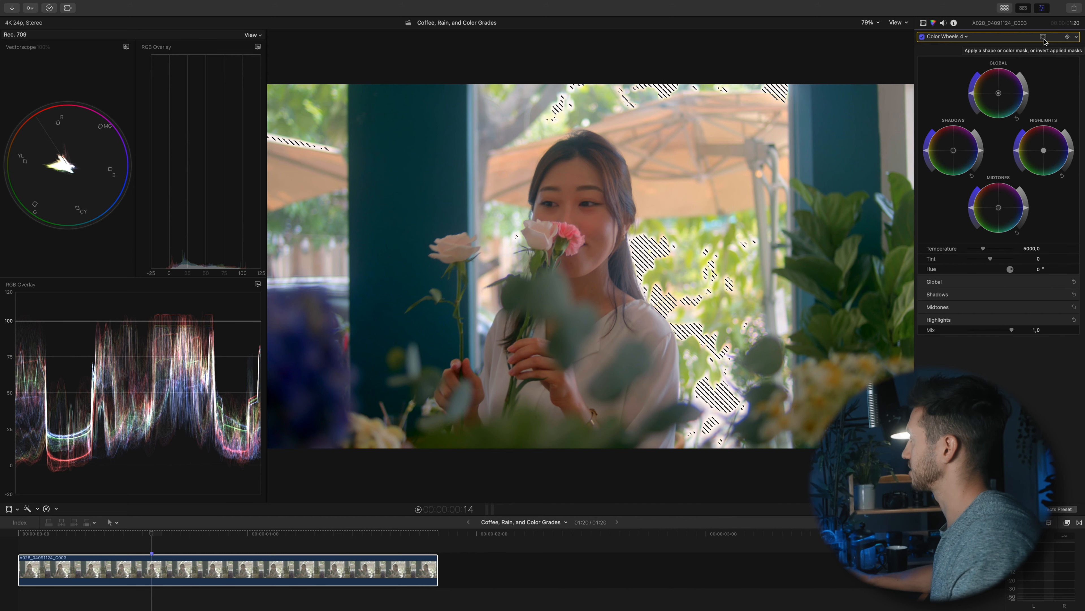
mouse_move(1005, 41)
key(super+6)
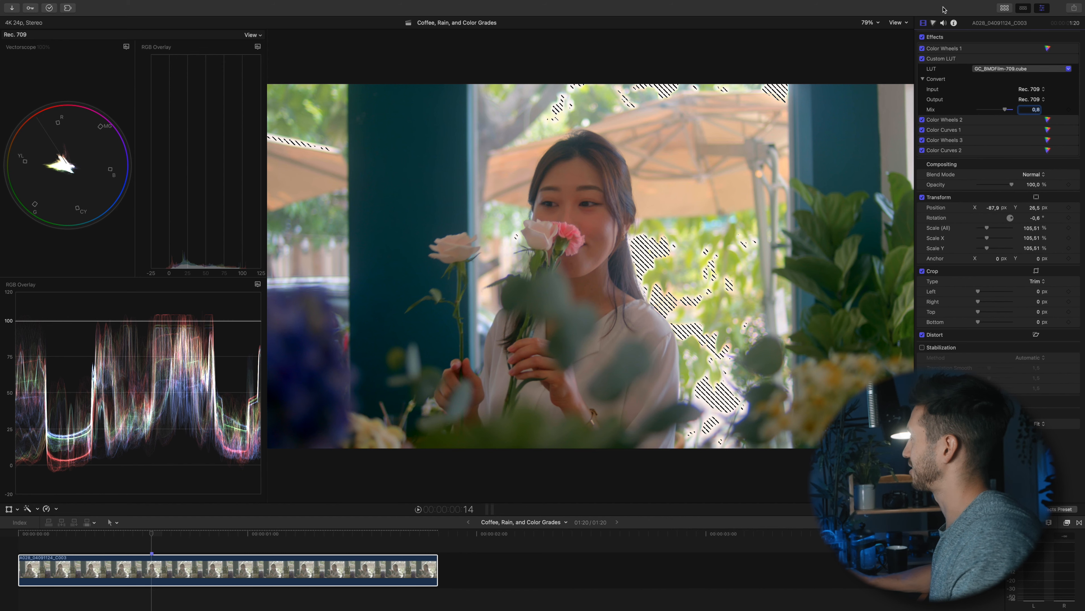
Add a Color Board correction and give it a color mask sampled from the pink flower.
click(934, 23)
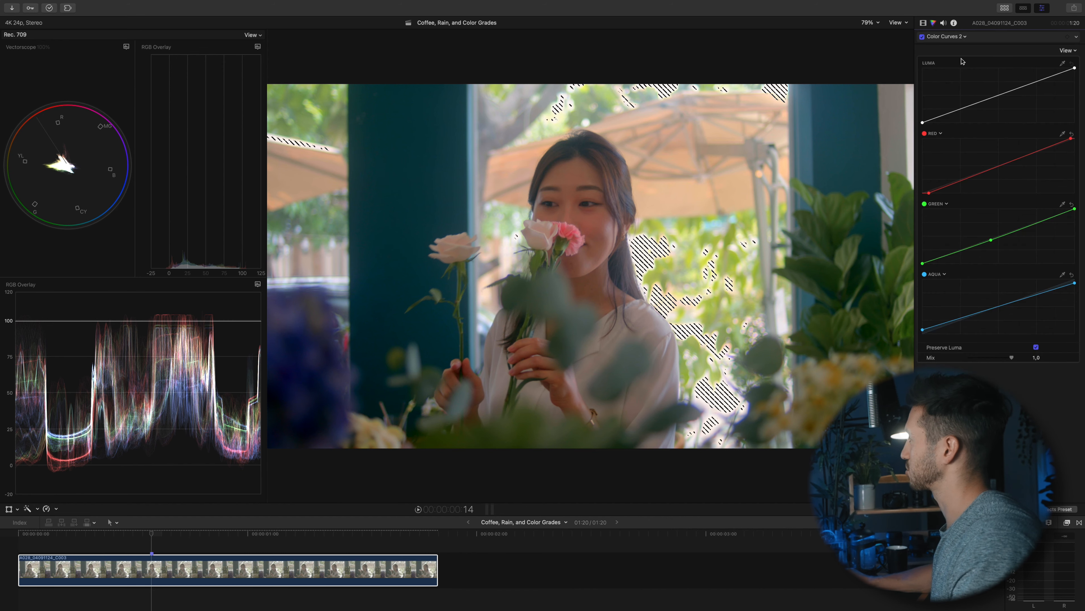
click(958, 35)
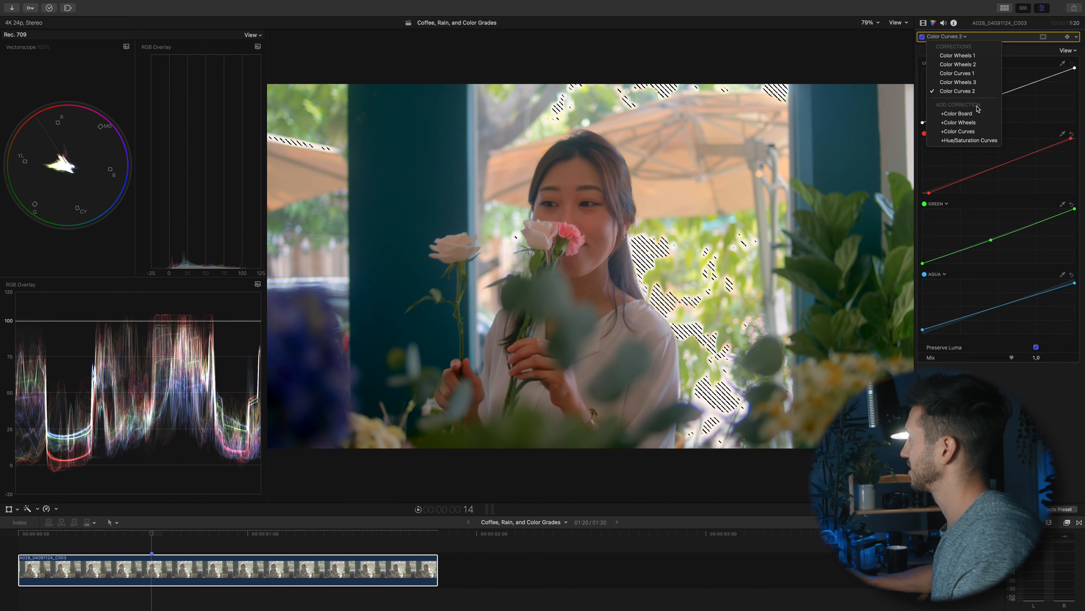
click(965, 117)
click(1043, 37)
click(1043, 37)
click(1043, 37)
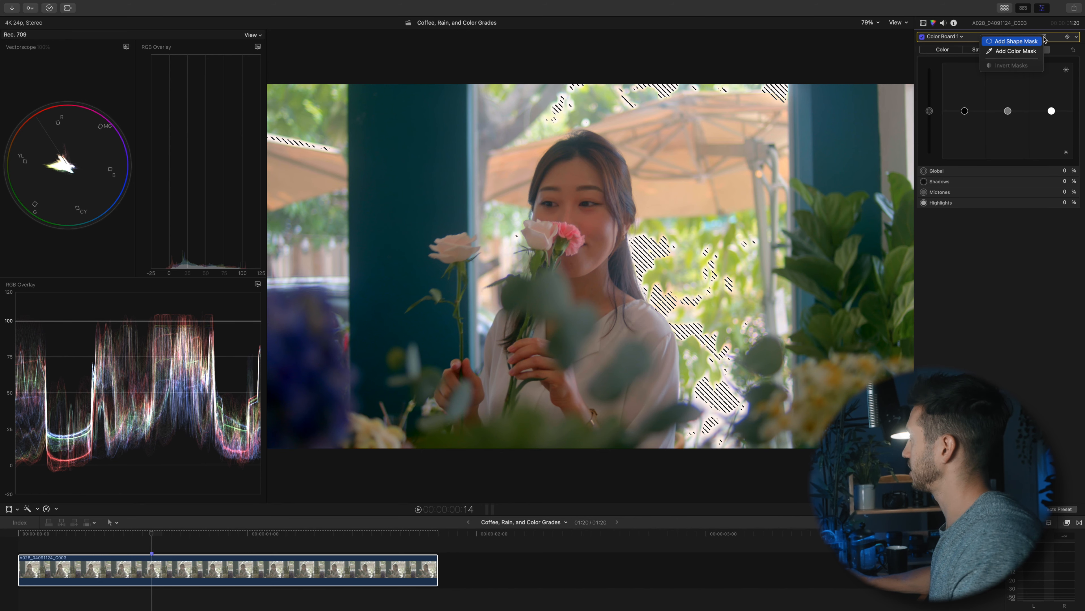
click(1034, 51)
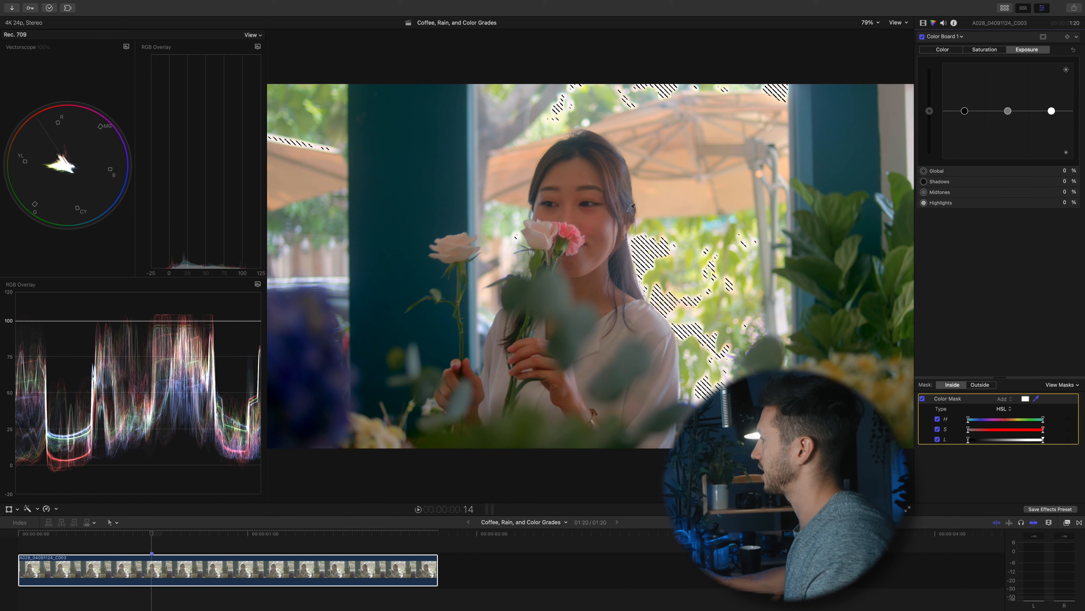
drag(565, 232, 573, 229)
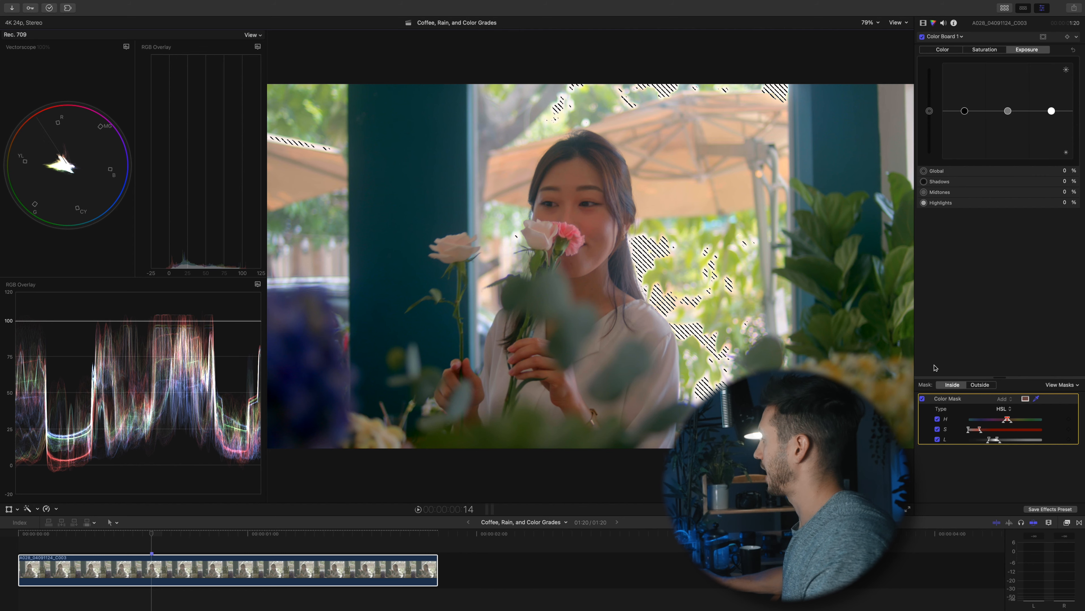
Display the mask and adjust its hue, saturation and luma ranges so it isolates only the pink flower.
click(1055, 386)
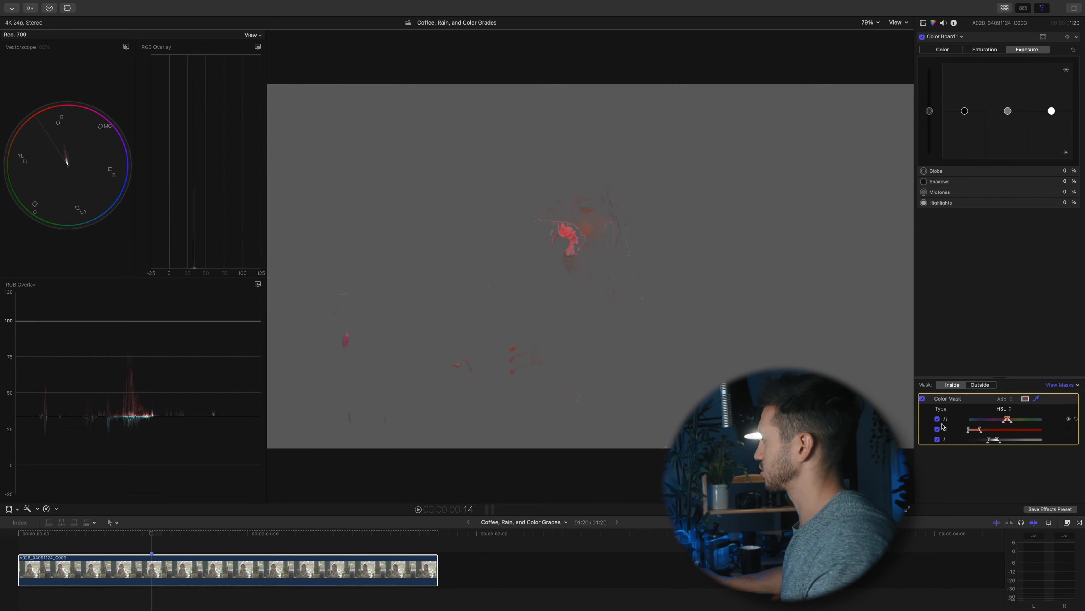
click(982, 430)
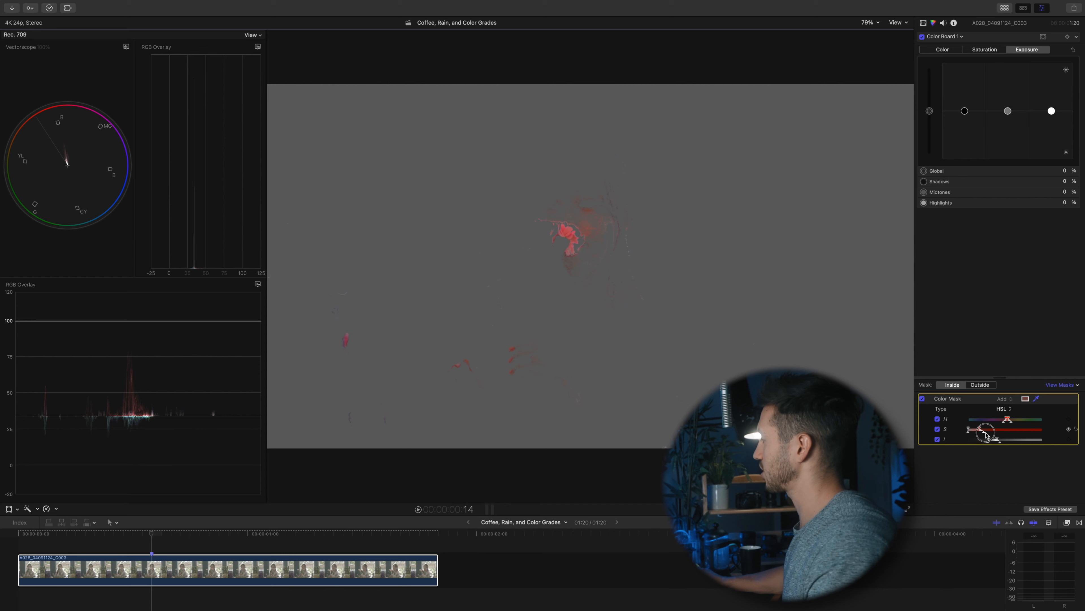
click(982, 429)
drag(983, 431, 1008, 420)
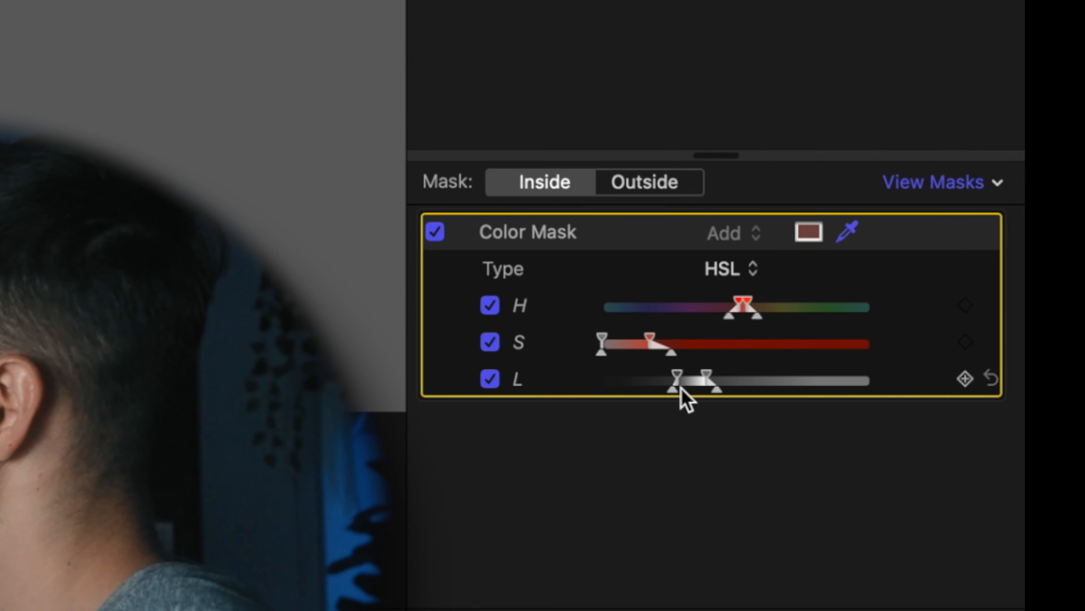
click(753, 319)
mouse_move(755, 319)
mouse_down()
mouse_move(780, 320)
mouse_move(756, 327)
mouse_up()
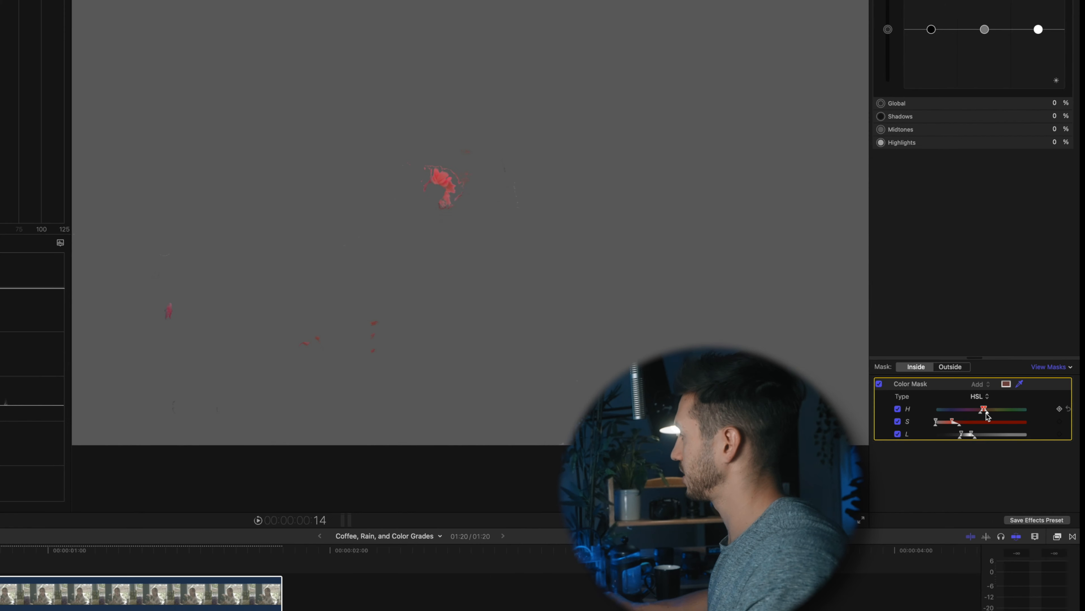
click(982, 409)
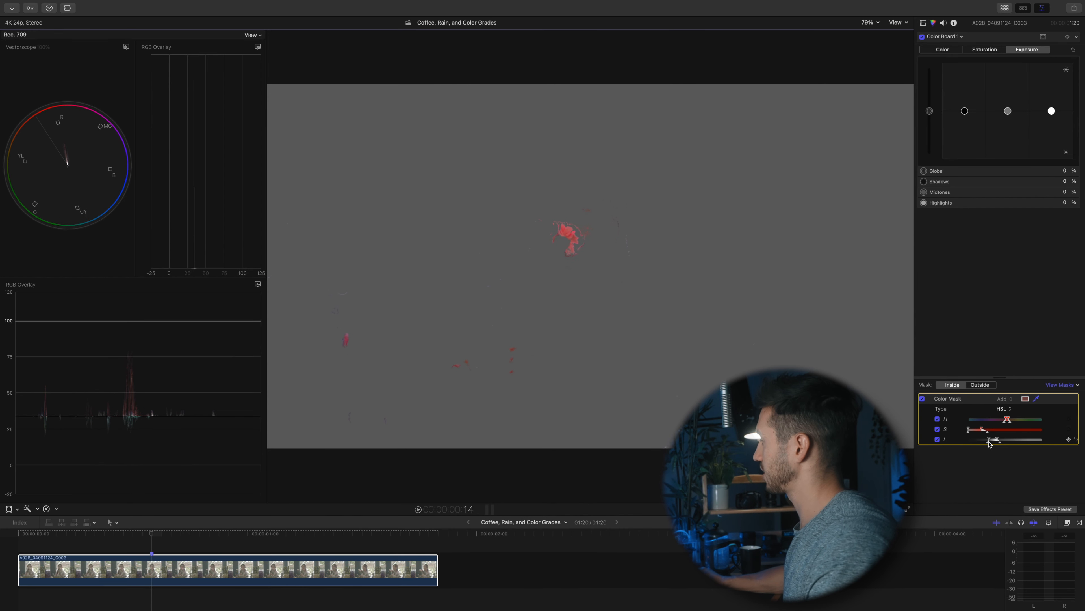
mouse_move(983, 430)
mouse_down()
mouse_move(1010, 430)
mouse_move(1005, 443)
mouse_move(990, 444)
mouse_up()
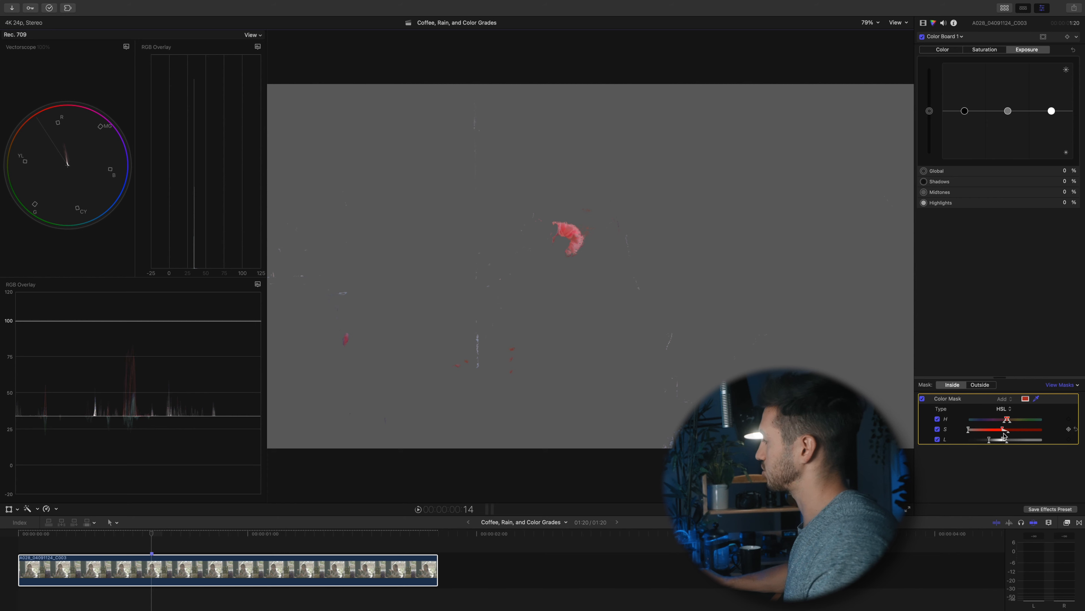
Refine the color mask's HSL ranges on the frame at 1:03 and return to the normal picture view.
click(152, 570)
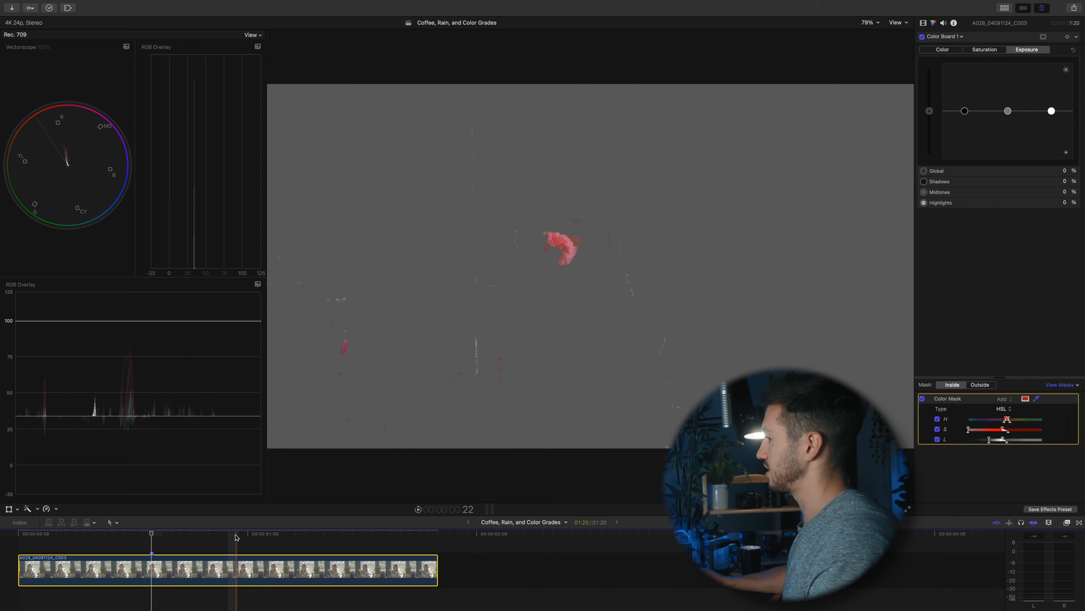
click(276, 540)
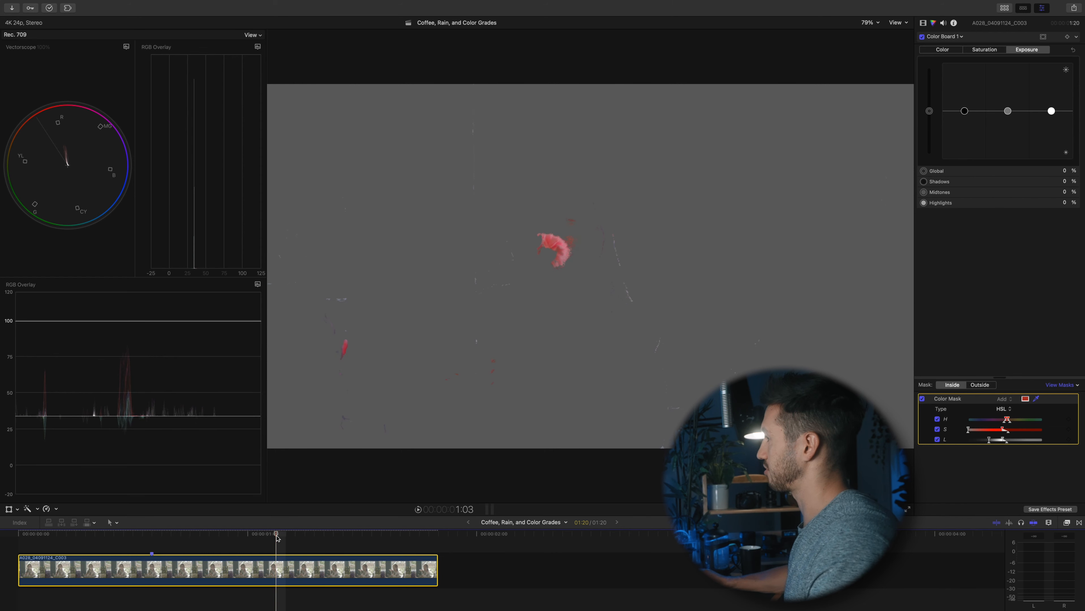
drag(1006, 418, 992, 440)
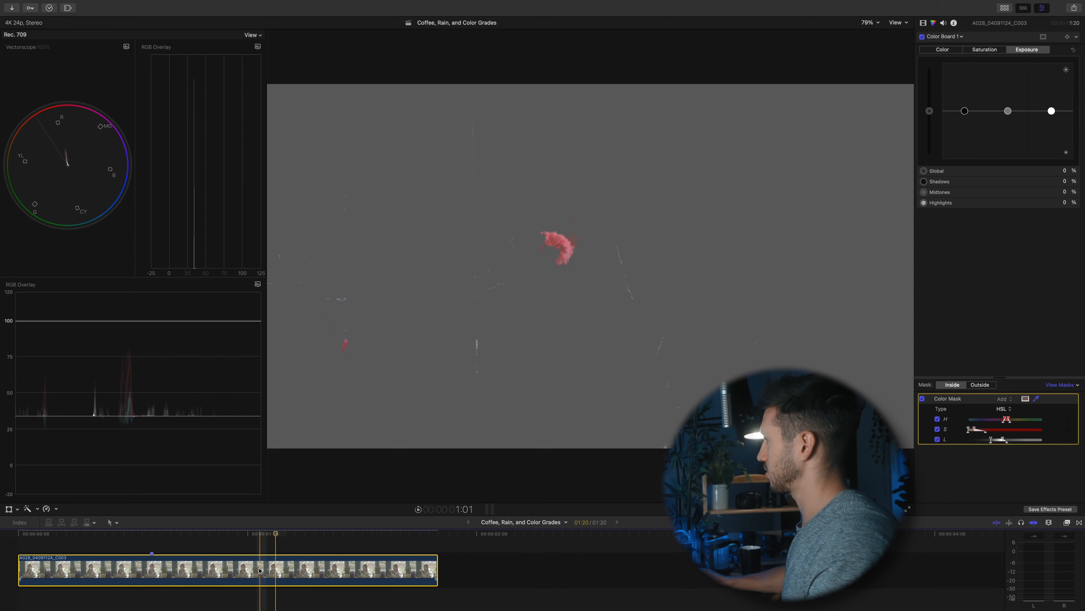
click(1063, 386)
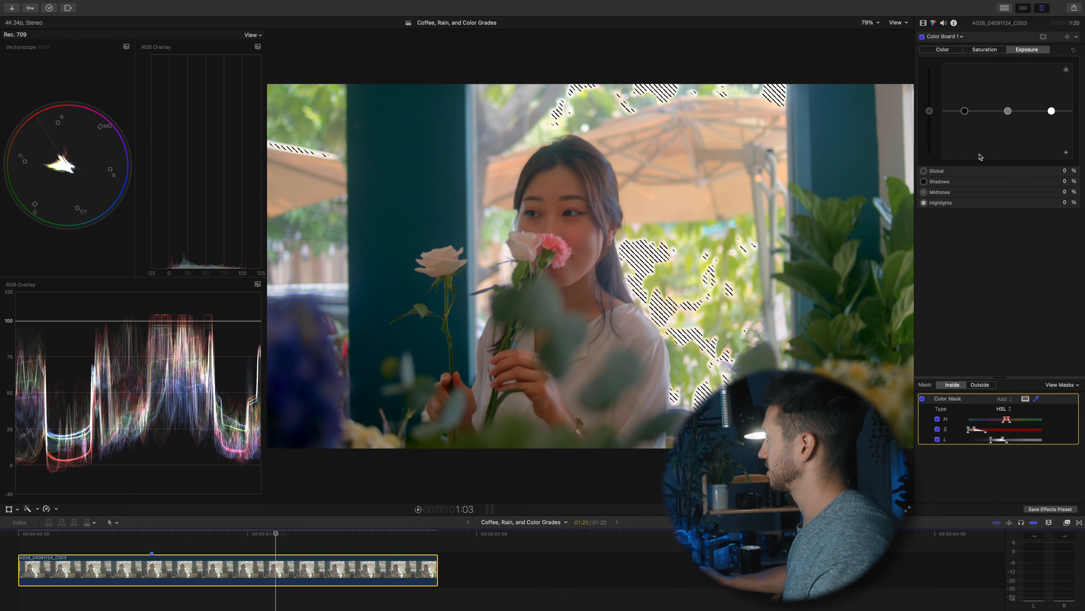
Raise the masked flower's saturation in Color Board 1 to 9% in the highlights and 18% in the midtones.
click(994, 52)
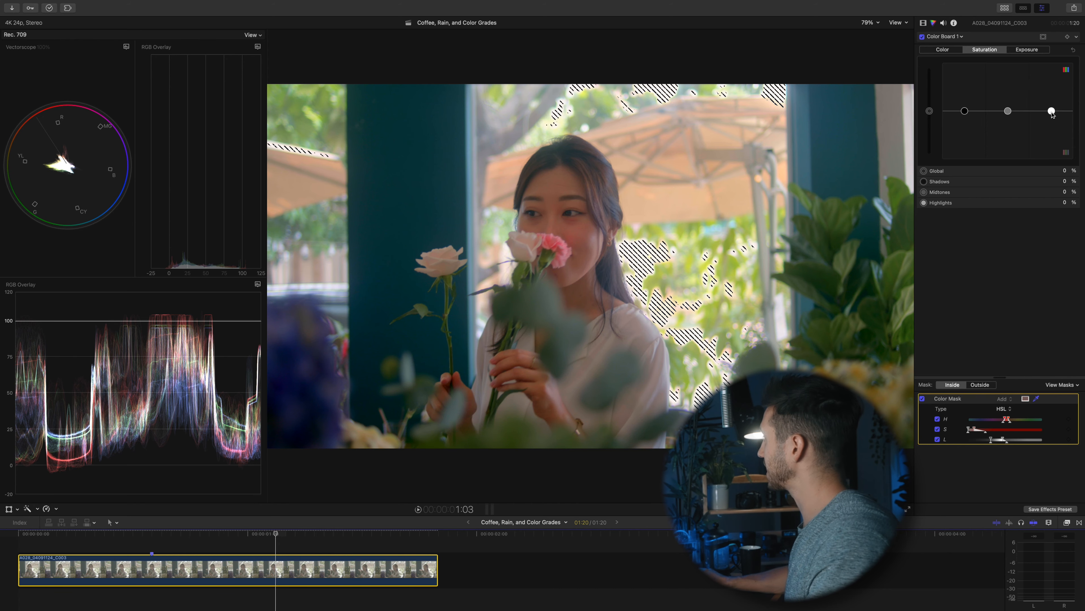
mouse_move(1053, 113)
mouse_down()
mouse_move(1055, 126)
mouse_move(1053, 81)
mouse_move(1062, 112)
mouse_move(1073, 52)
mouse_move(1052, 155)
mouse_move(1056, 13)
mouse_move(1063, 131)
mouse_move(1064, 110)
mouse_up()
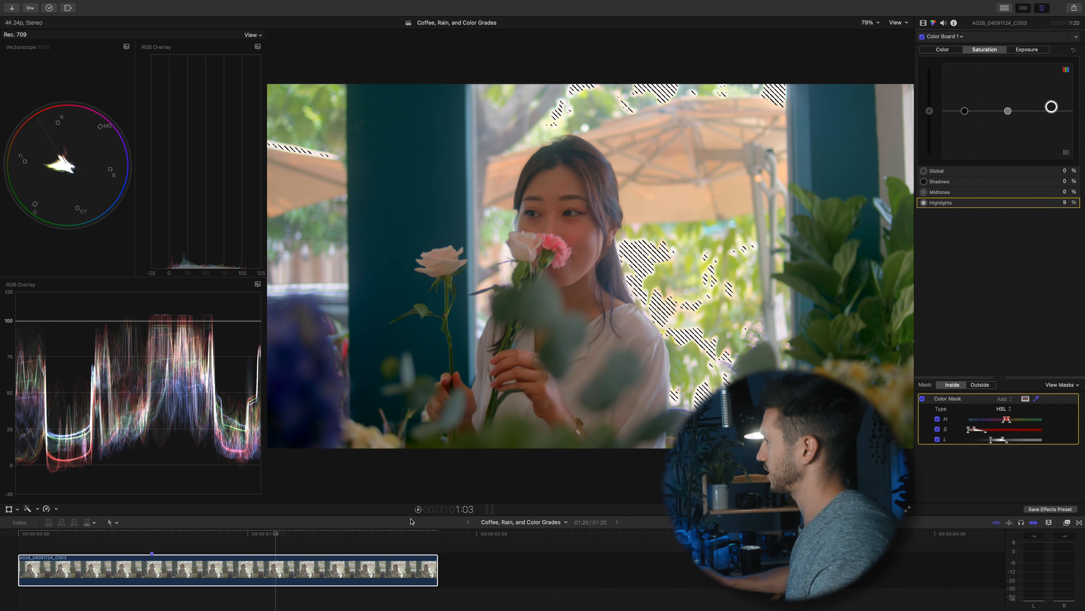
click(67, 565)
drag(1008, 111, 1017, 101)
Compare the flower with the Color Board 1 correction disabled and enabled.
click(922, 38)
click(922, 38)
click(922, 38)
click(922, 37)
click(922, 38)
click(922, 37)
Add Hue/Saturation Curves, sample the bright background on Luma vs Sat, and pull the highlight end down to desaturate the brightest areas.
click(946, 37)
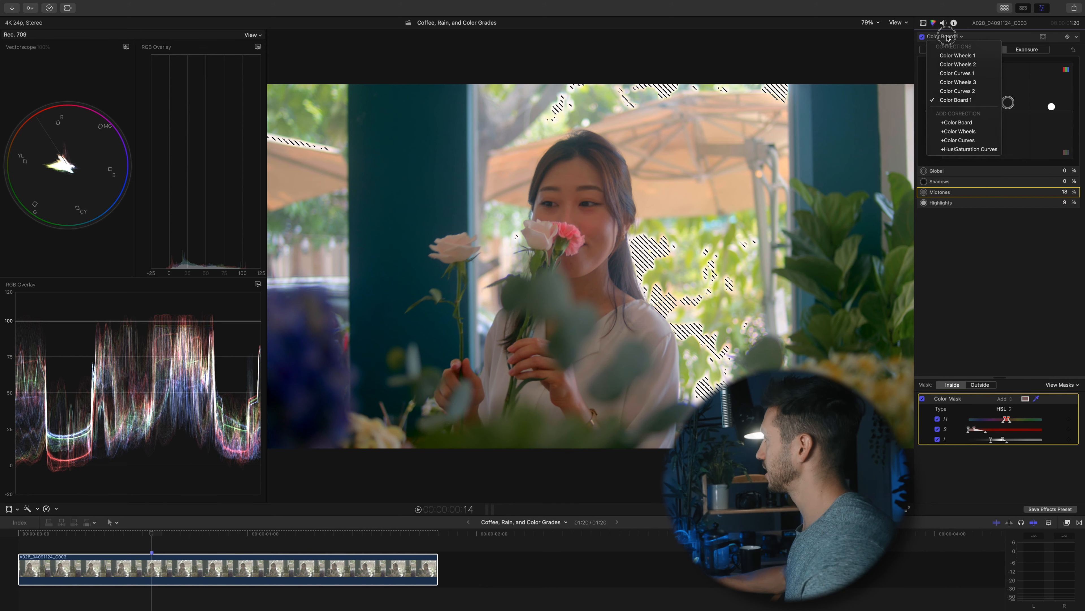
click(970, 150)
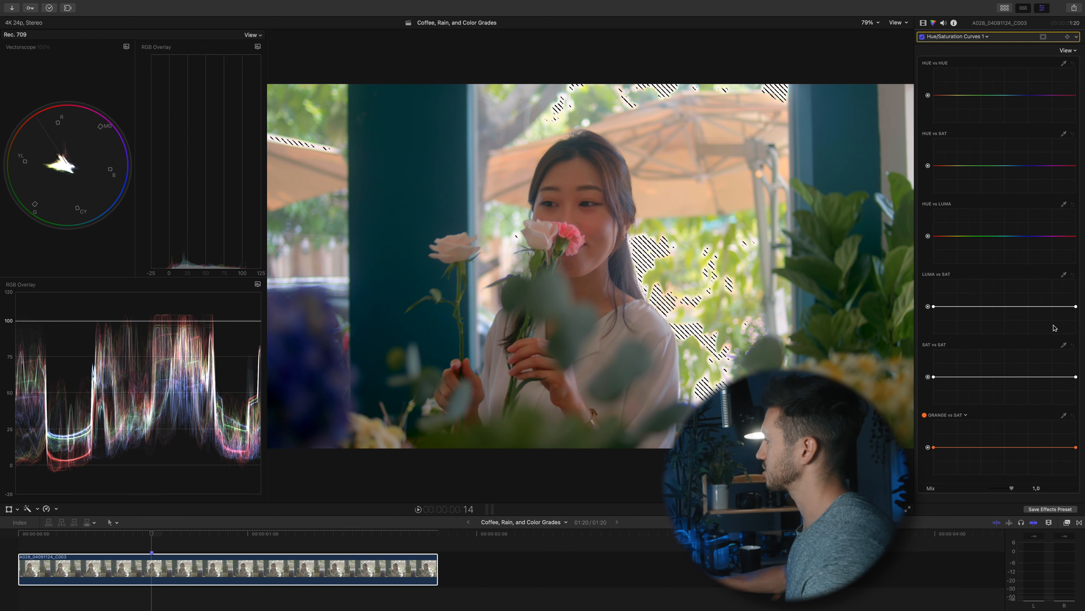
click(1064, 275)
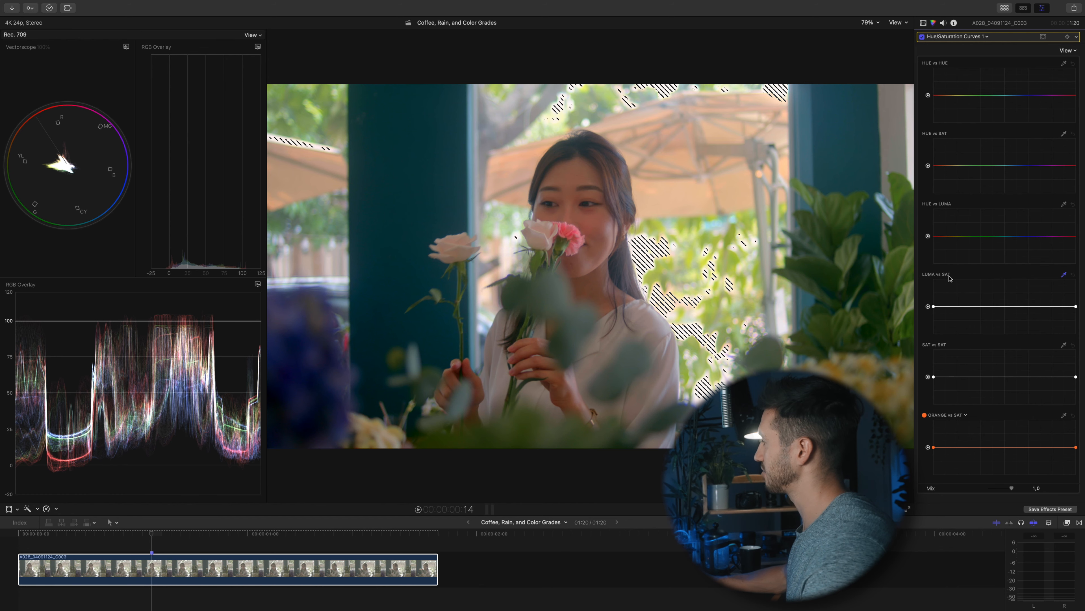
click(646, 236)
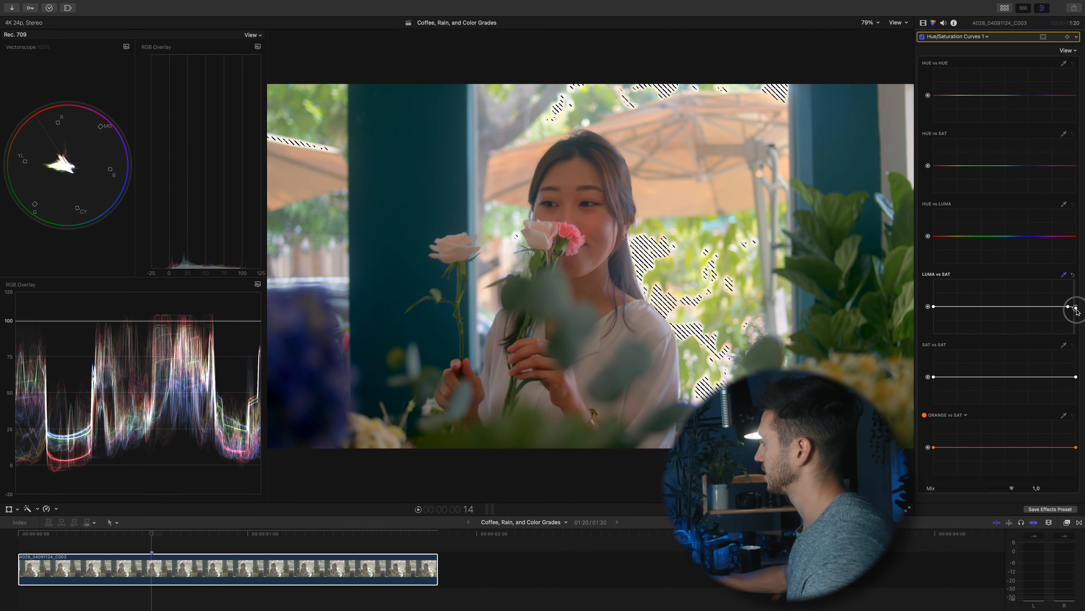
drag(1076, 306, 1068, 333)
click(1057, 306)
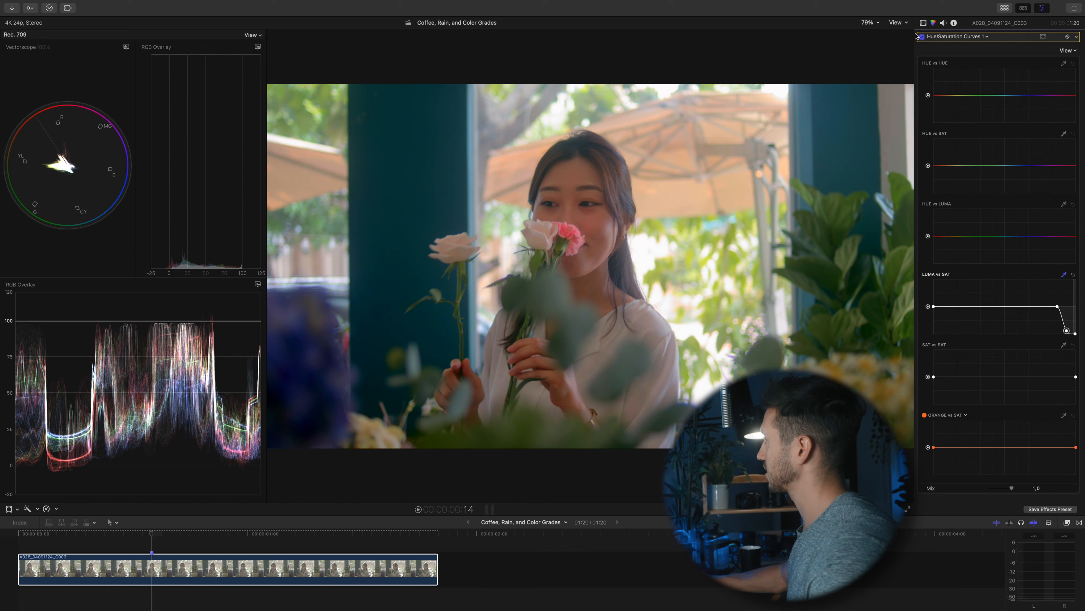
Turn off the range check and add points to soften the highlight falloff of the Luma vs Sat curve.
click(897, 23)
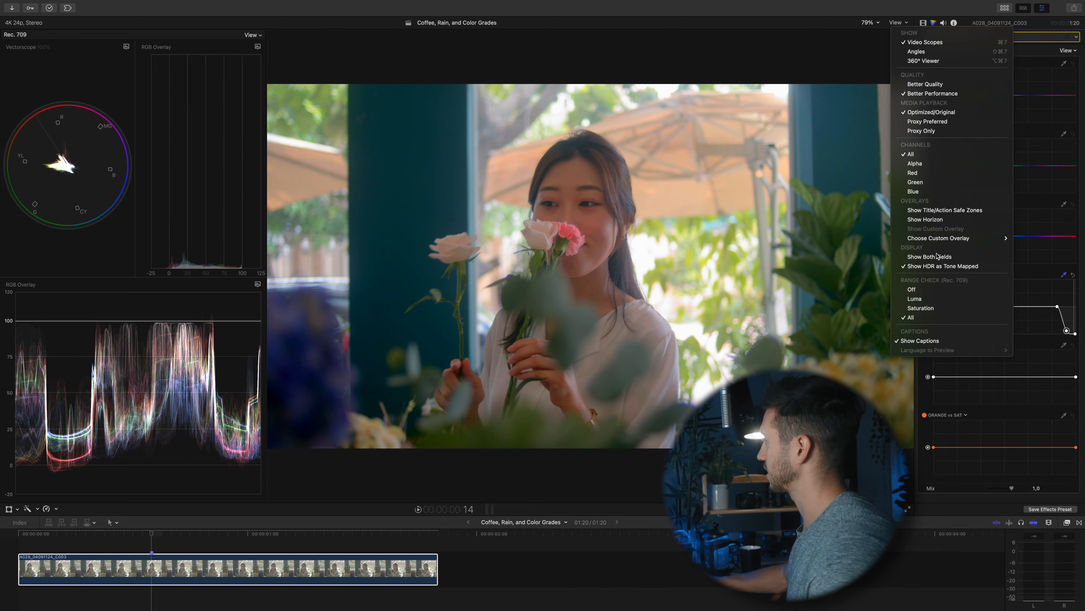
click(918, 20)
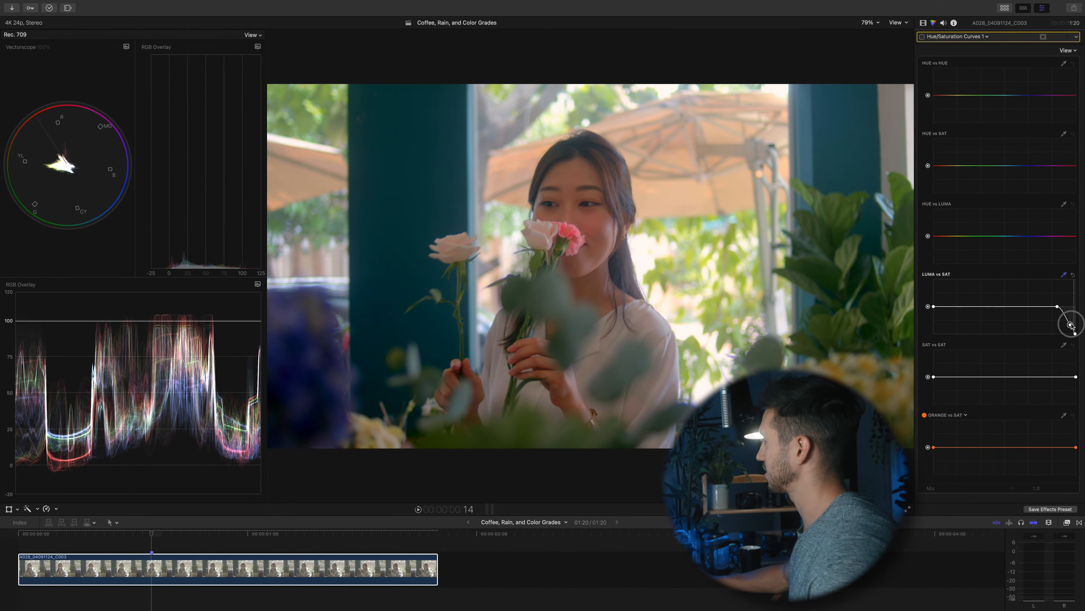
mouse_move(1070, 315)
mouse_down()
mouse_move(1069, 329)
mouse_move(1059, 311)
mouse_move(1059, 319)
mouse_up()
Compare the clip with Hue/Saturation Curves 1 disabled and enabled, and turn the range check back on.
click(922, 38)
click(922, 38)
click(922, 38)
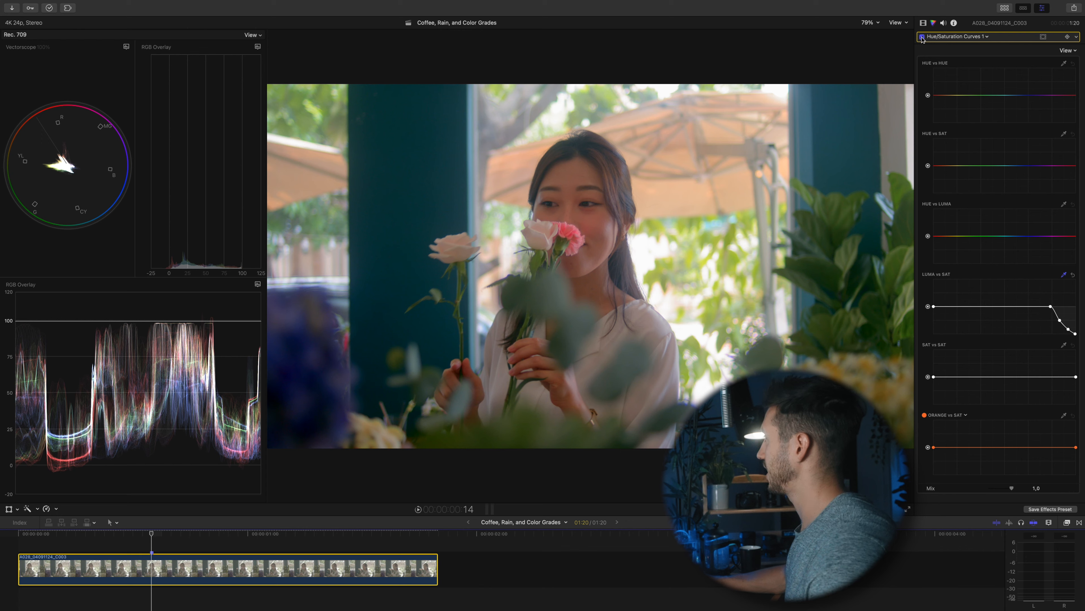
click(896, 23)
click(977, 313)
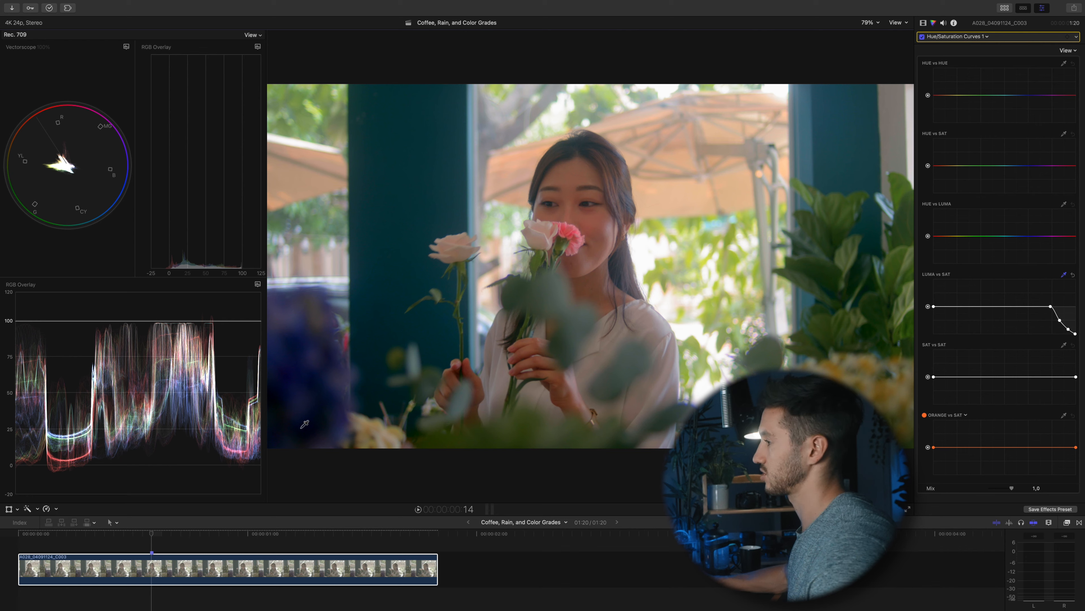
Sample the dark blue flowers on the Luma vs Sat curve and lower its shadow end with a gradual falloff.
click(318, 421)
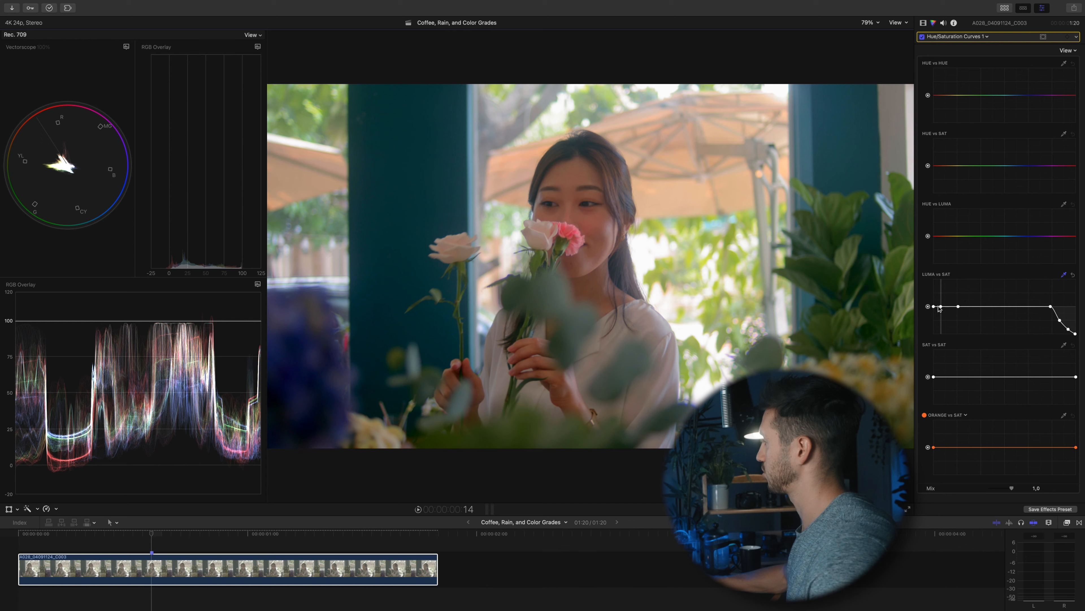
drag(934, 307, 928, 369)
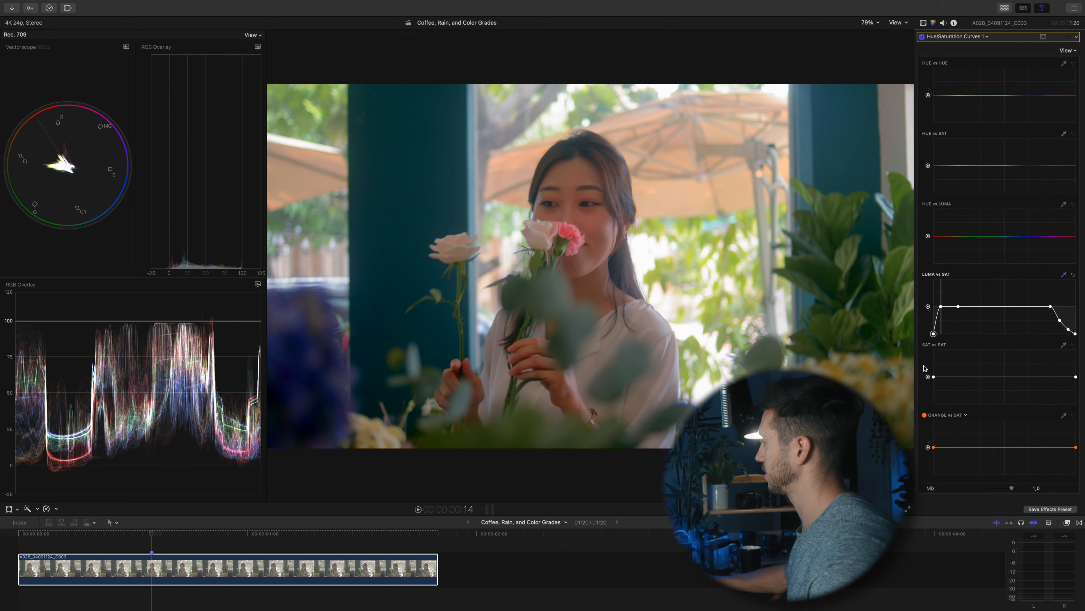
click(949, 306)
drag(942, 306, 942, 321)
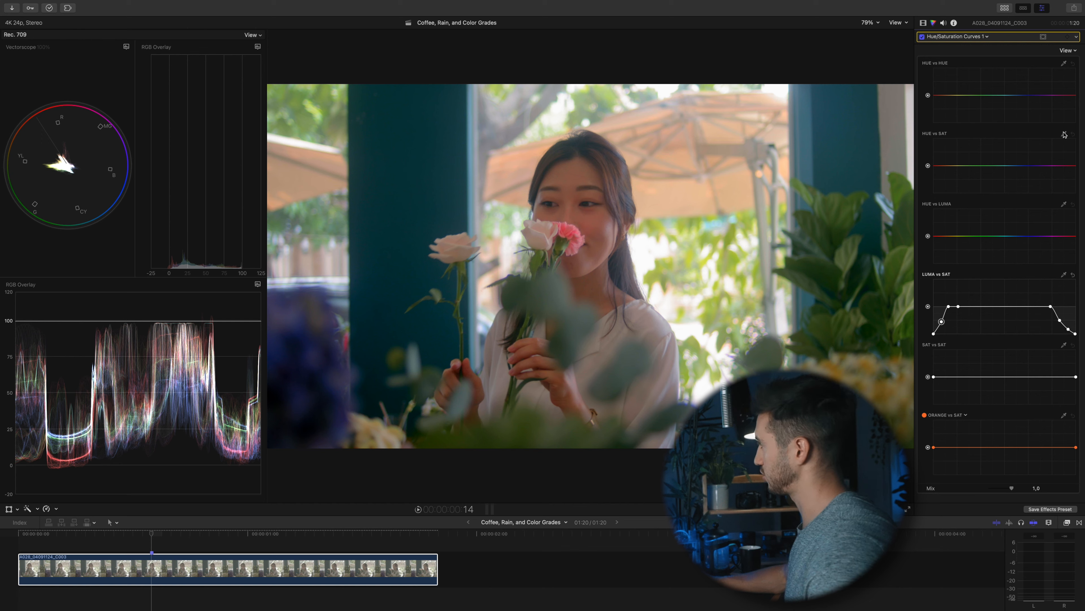
Sample the yellow-green background foliage on the Hue vs Sat curve, add a green point, and lower the yellow saturation.
click(694, 257)
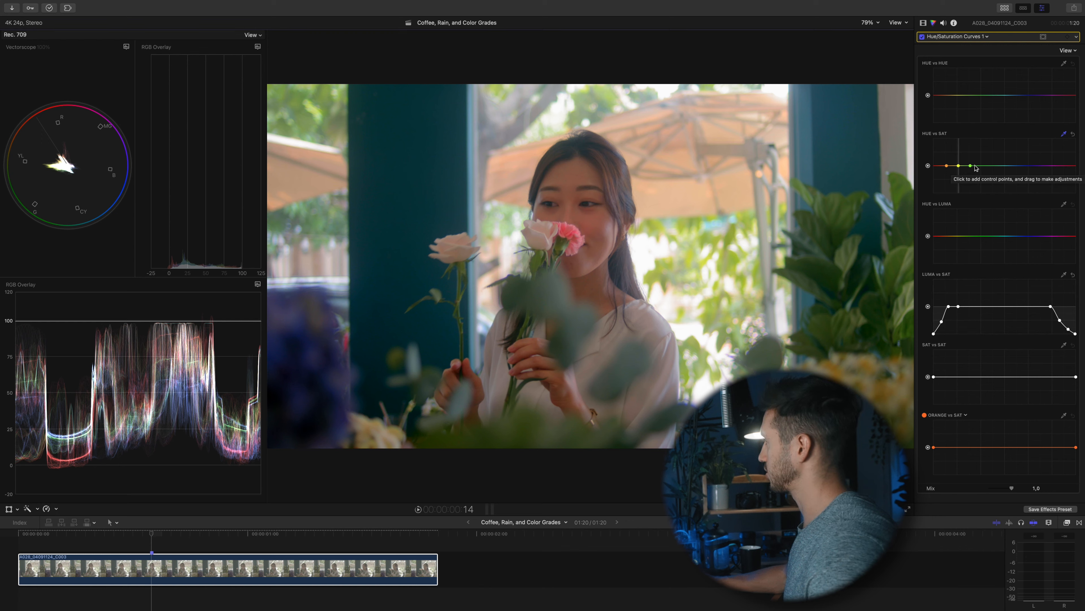
click(978, 165)
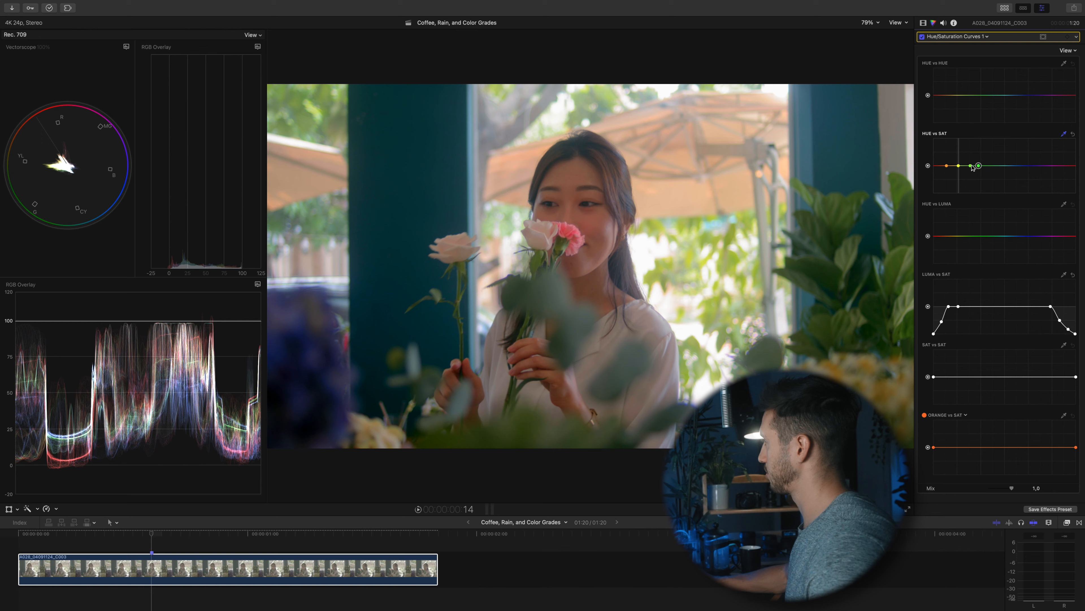
drag(960, 165, 961, 174)
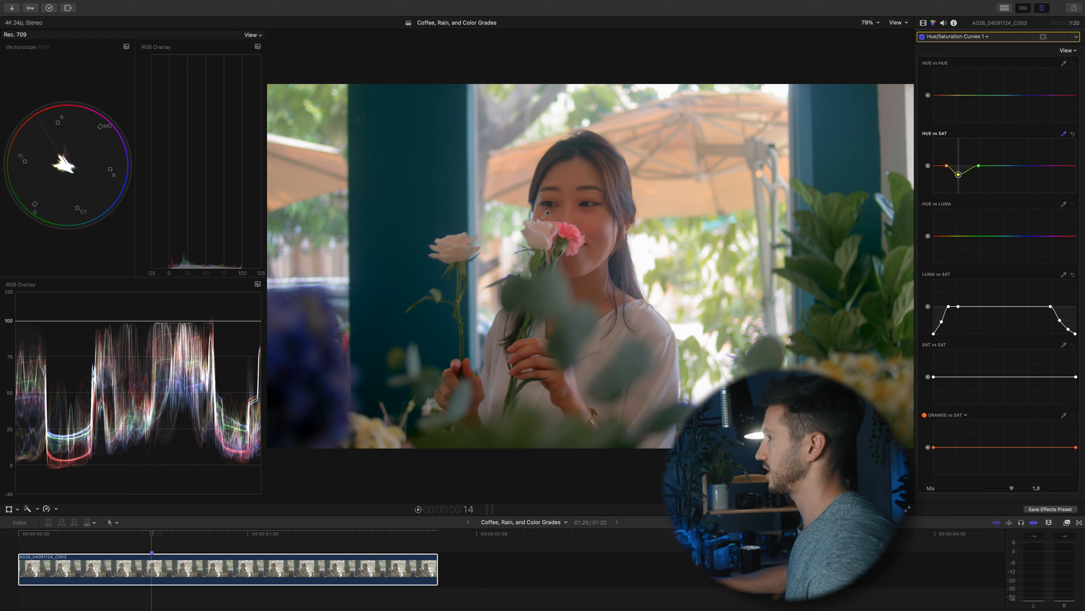
Refine the Hue vs Sat curve with a red anchor point, slightly lower orange and slightly raised green saturation.
click(936, 165)
drag(947, 168, 948, 171)
click(959, 174)
click(979, 166)
drag(981, 164, 982, 161)
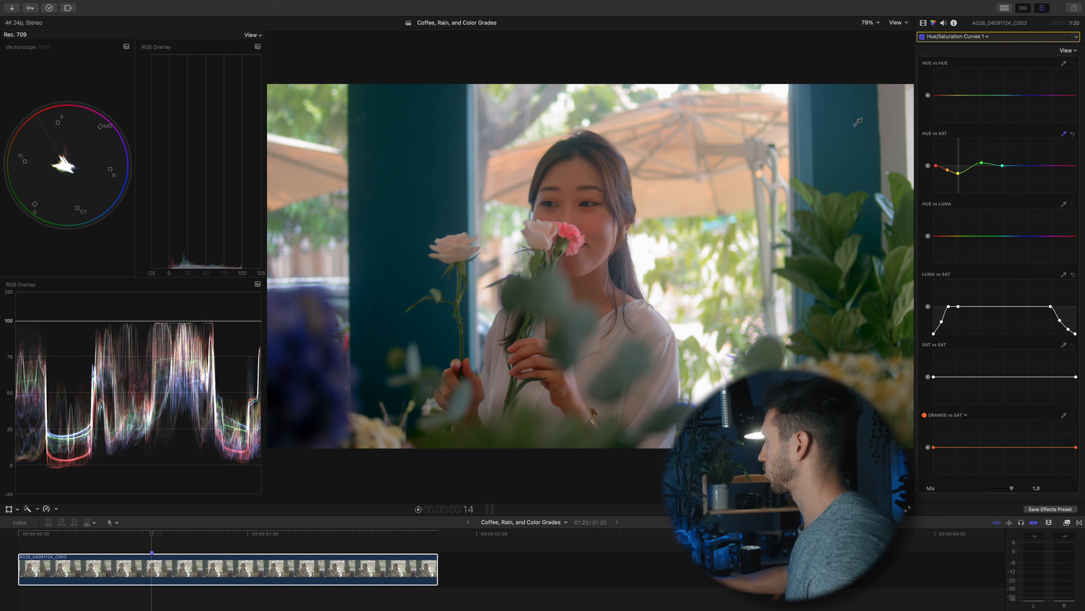
scroll(981, 269, down, 1)
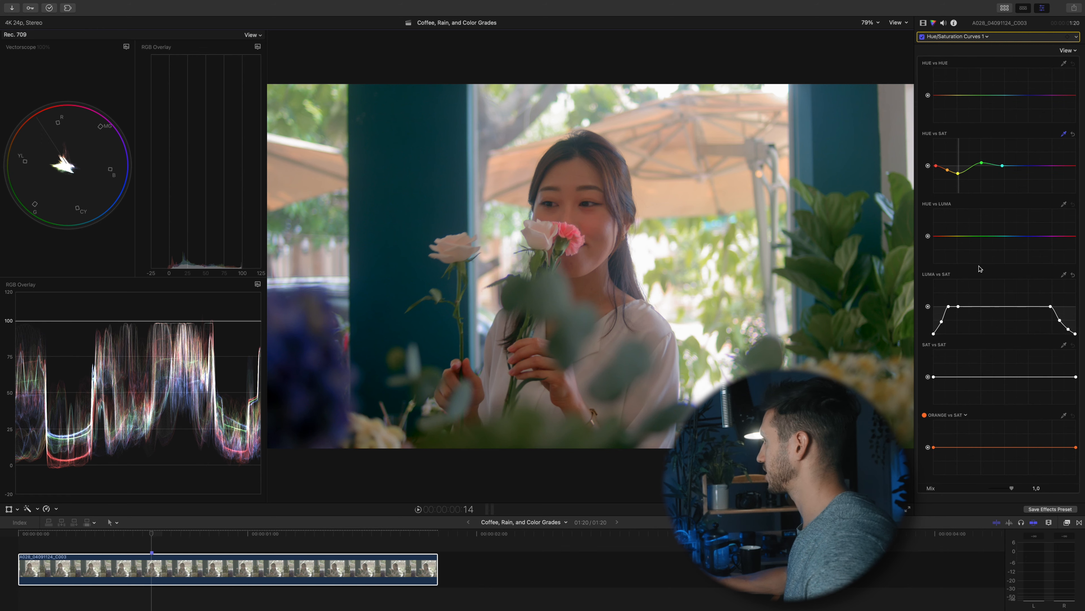
Add a Color Wheels correction with a shape mask and fit it as a tall, tilted, feathered ellipse around the woman.
click(968, 36)
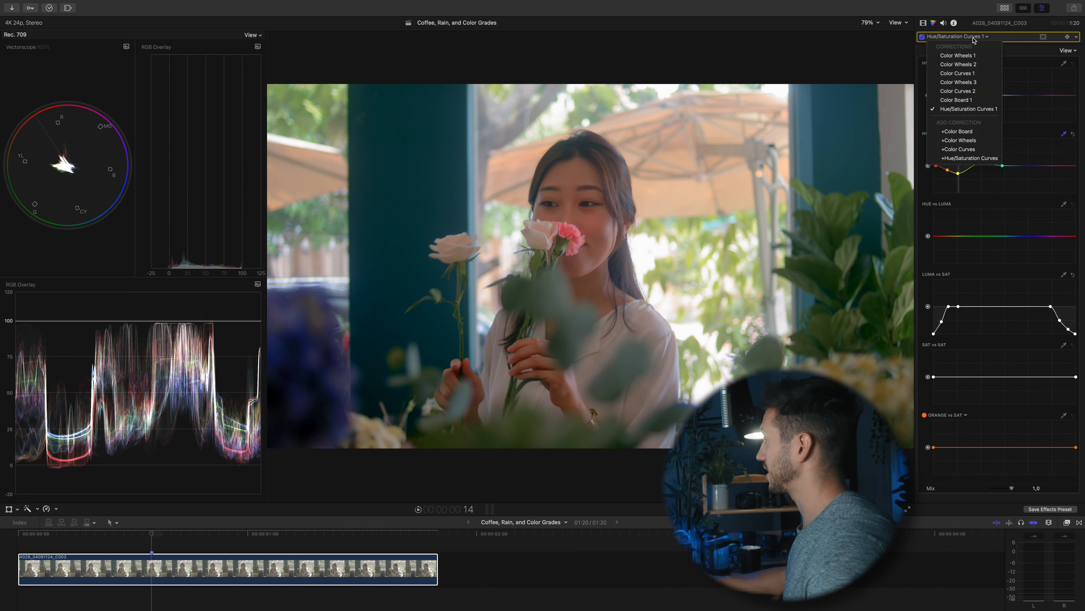
click(961, 140)
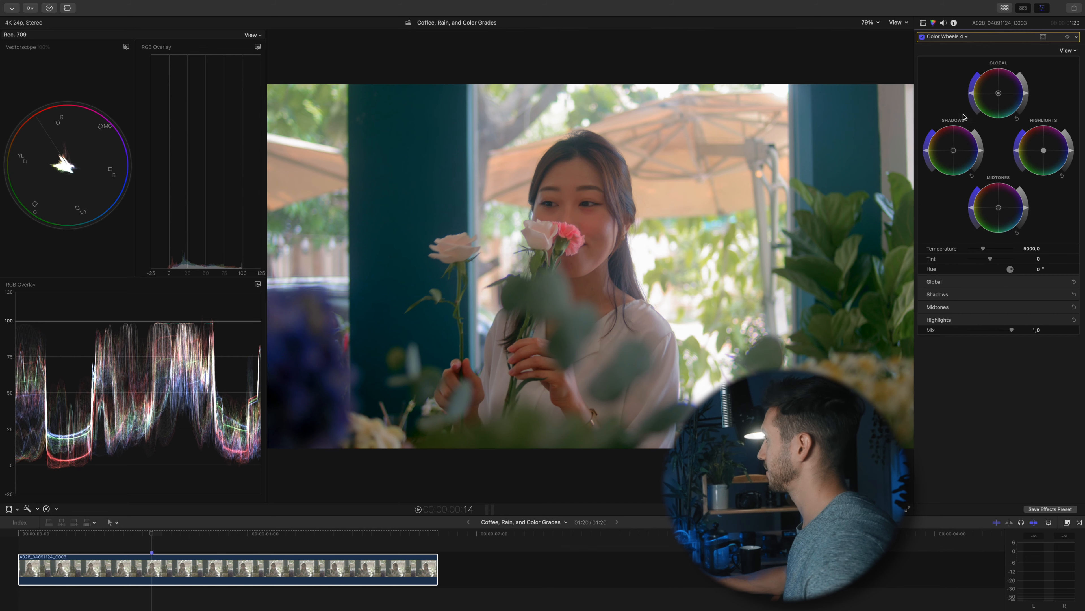
click(1043, 38)
click(1017, 41)
drag(672, 262, 594, 268)
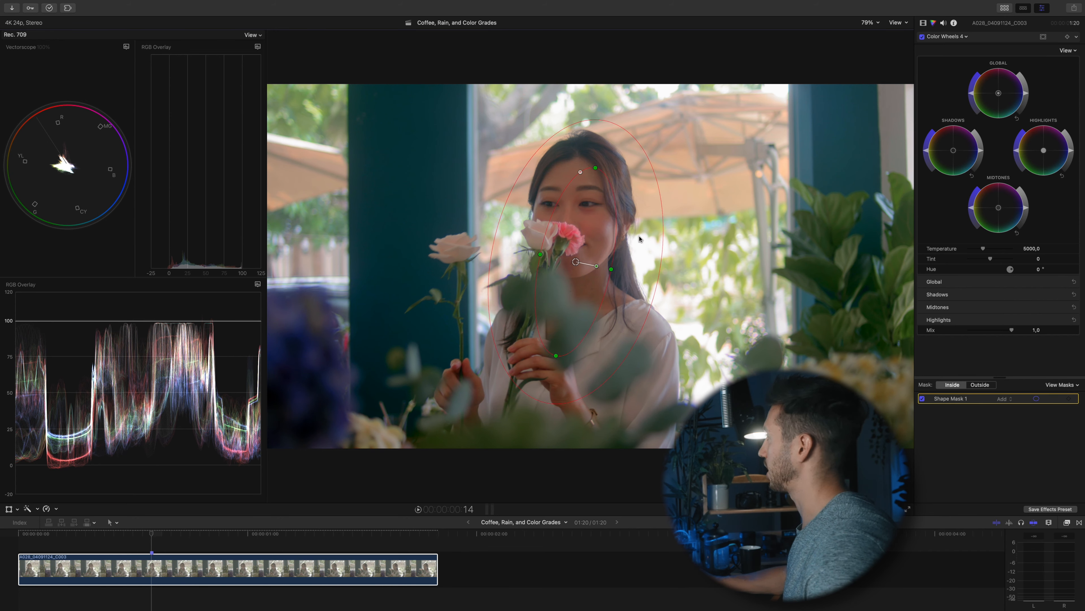
drag(571, 255, 517, 347)
drag(542, 261, 564, 189)
drag(532, 344, 517, 319)
drag(632, 313, 647, 314)
drag(548, 327, 550, 323)
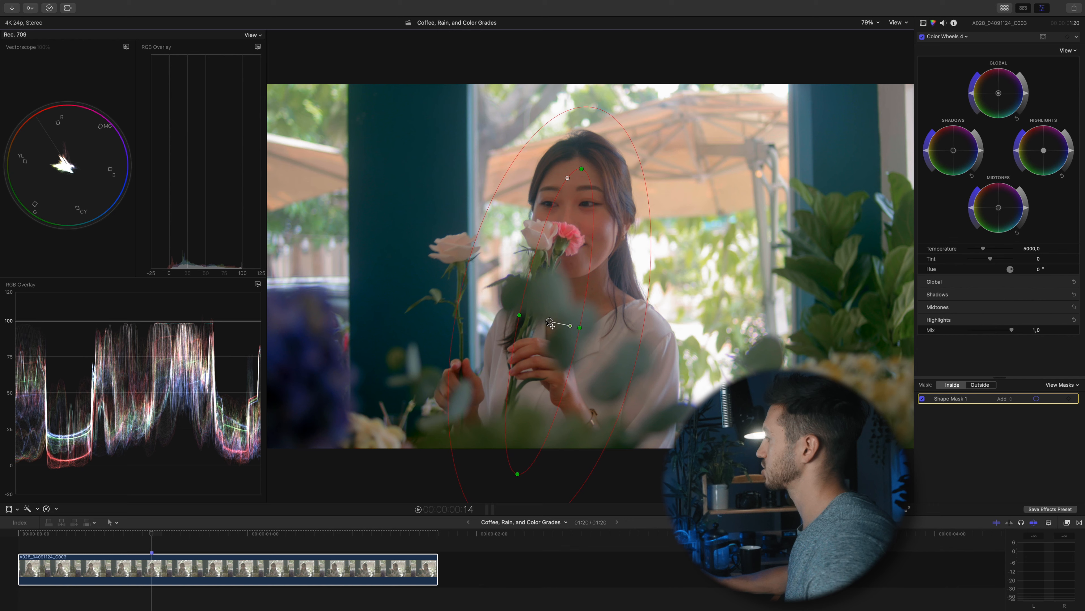
Darken the area outside the woman's mask by slightly lowering the global, shadows and midtones brightness.
click(986, 389)
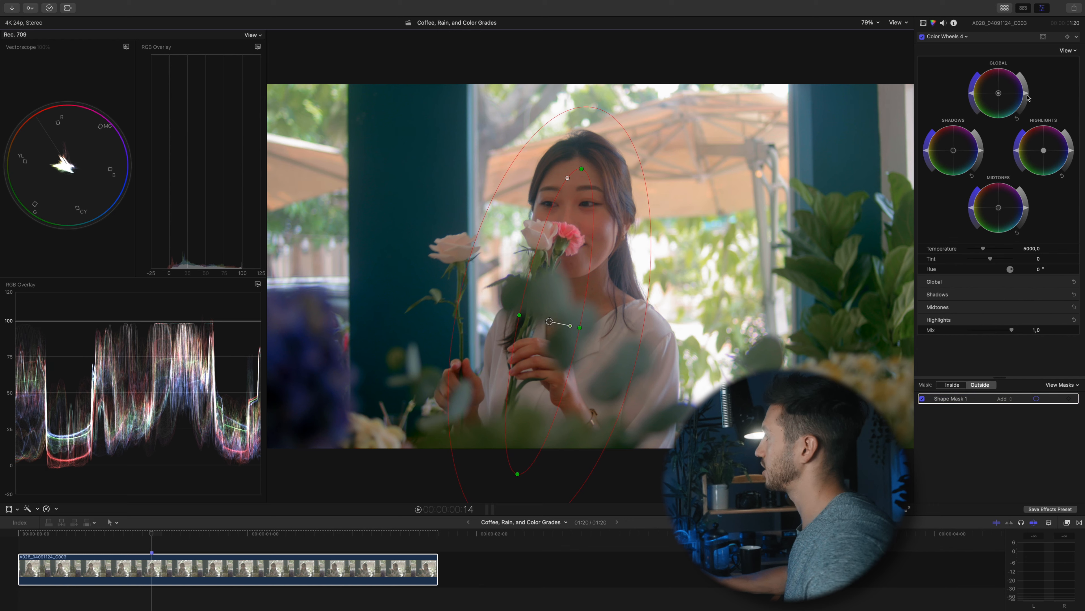
drag(1025, 93, 1026, 94)
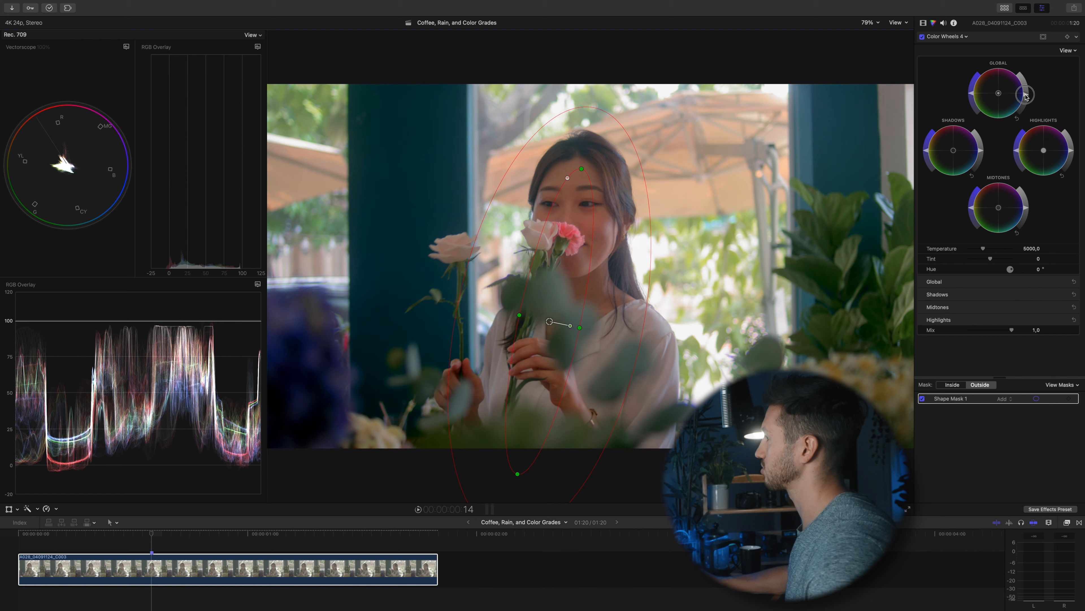
drag(983, 154, 983, 155)
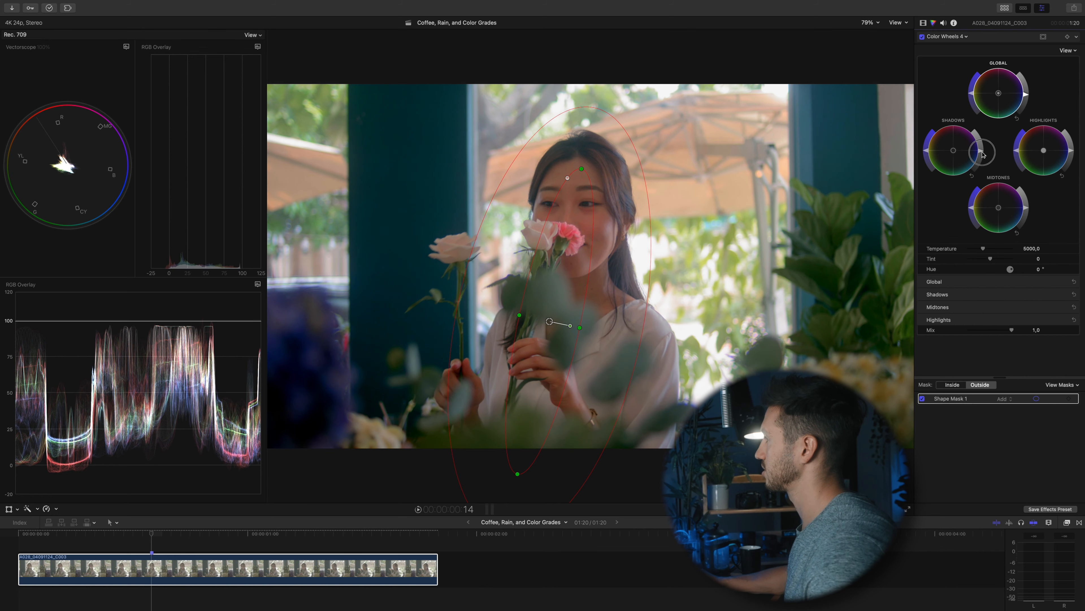
drag(1026, 211, 1026, 212)
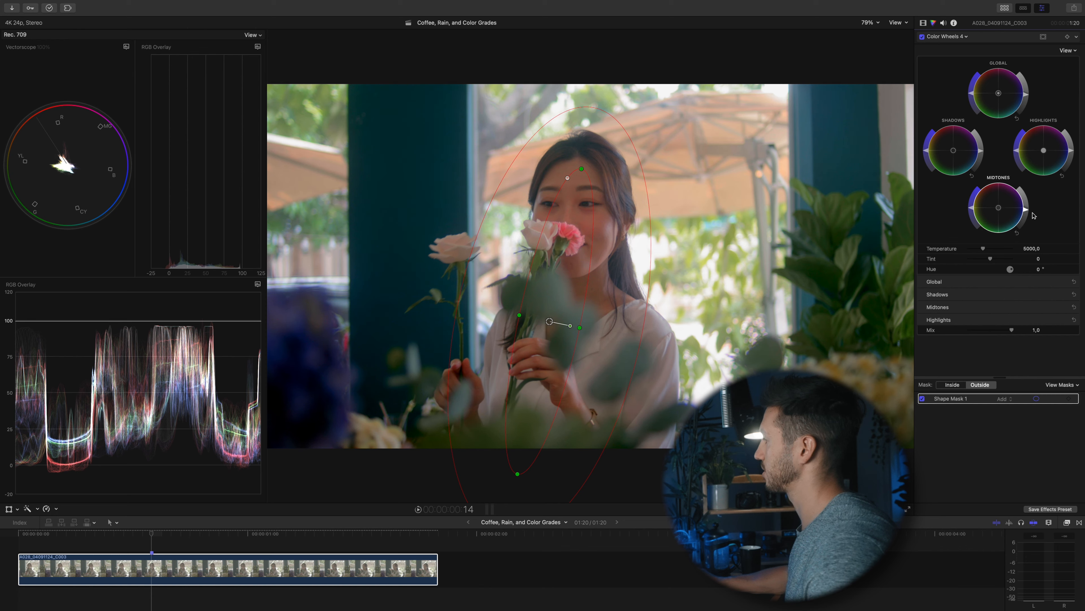
Raise the midtones brightness slightly inside the woman's mask and fine-tune the shadows there.
click(958, 385)
drag(1026, 210, 1026, 208)
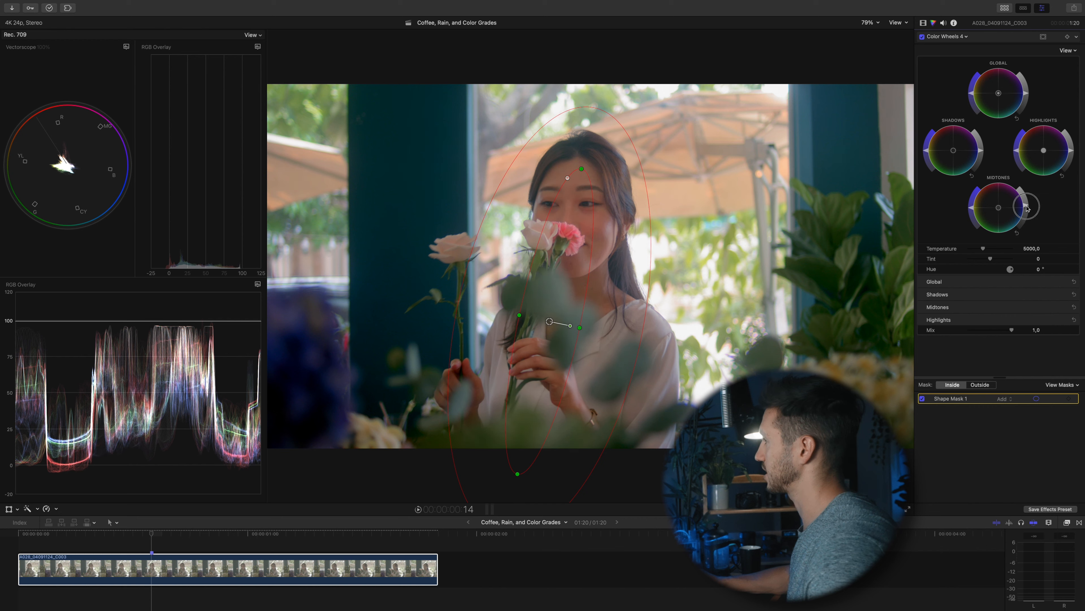
click(982, 153)
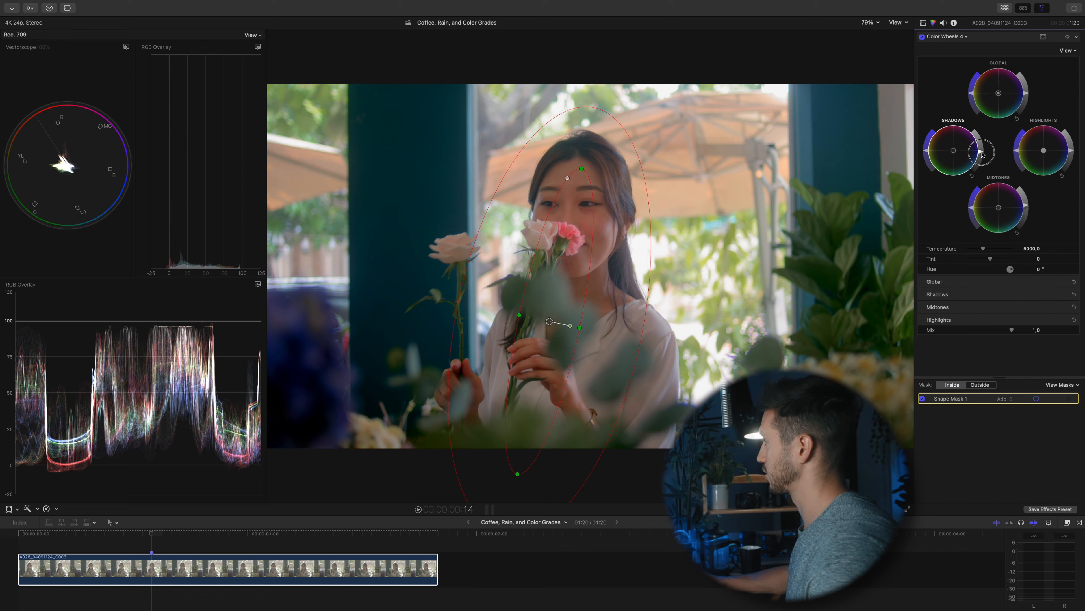
Compare the clip with Color Wheels 4 disabled and enabled.
click(922, 37)
click(923, 37)
click(922, 37)
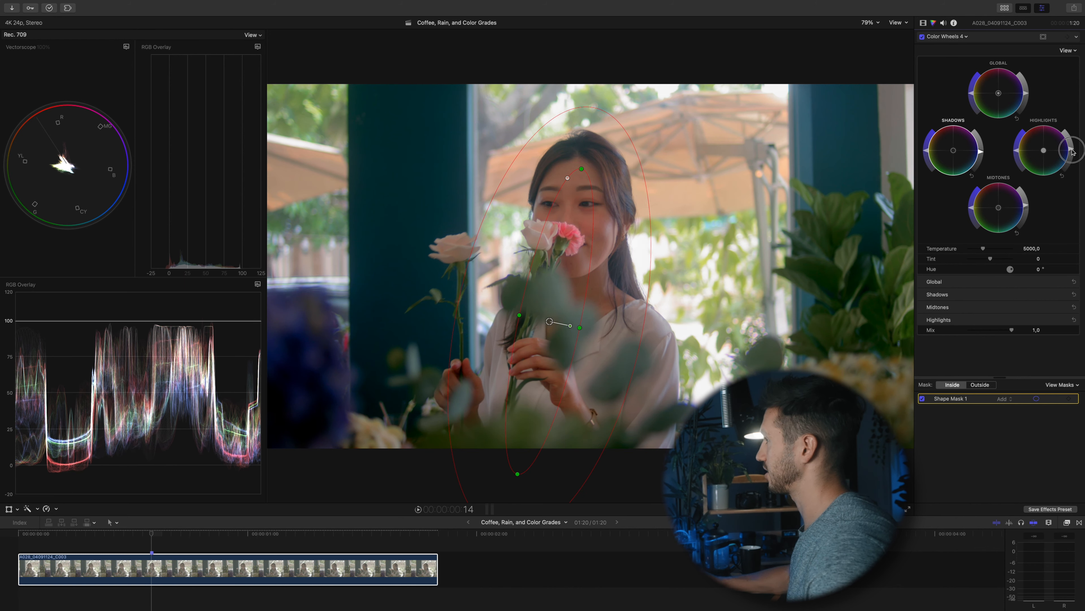
click(923, 22)
click(922, 232)
click(922, 232)
click(922, 232)
click(922, 232)
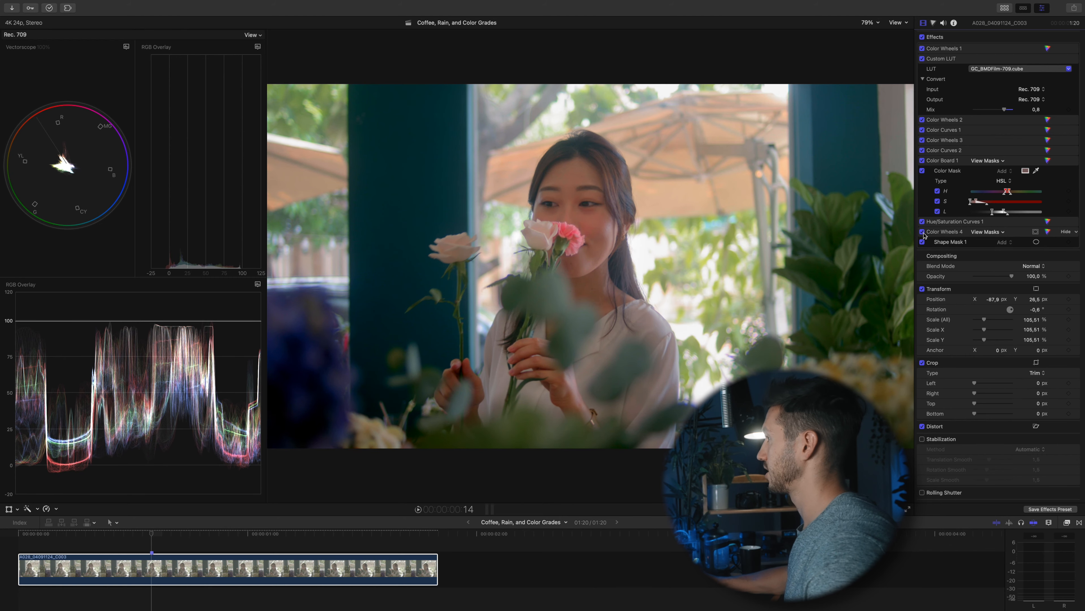
Keyframe the Color Wheels 4 shape mask at the current frame and move it onto the woman near the clip's end.
key(c)
key(space)
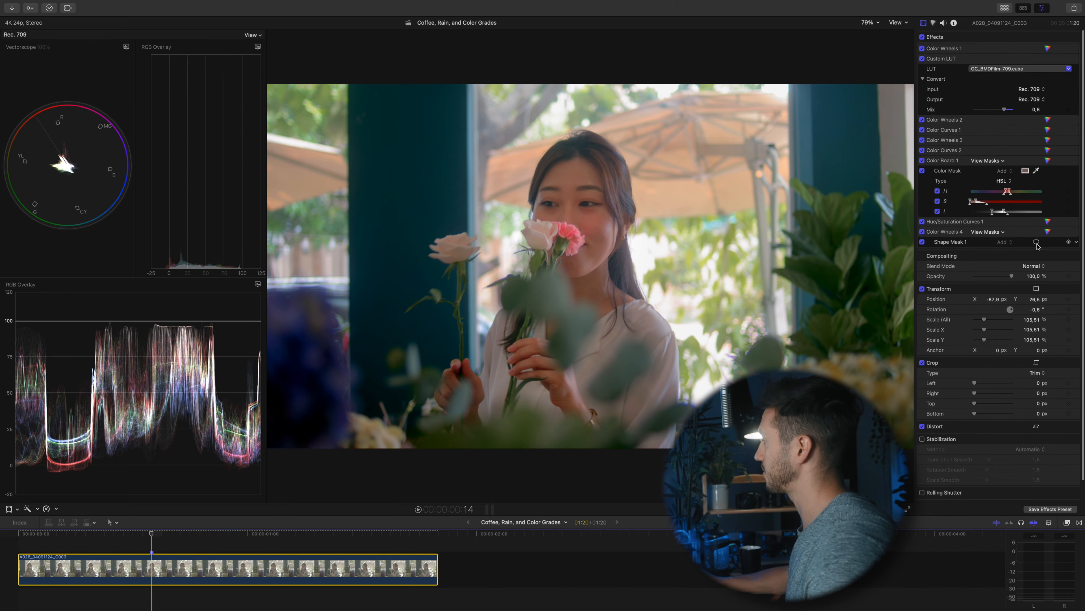
click(1069, 242)
click(1030, 243)
key(space)
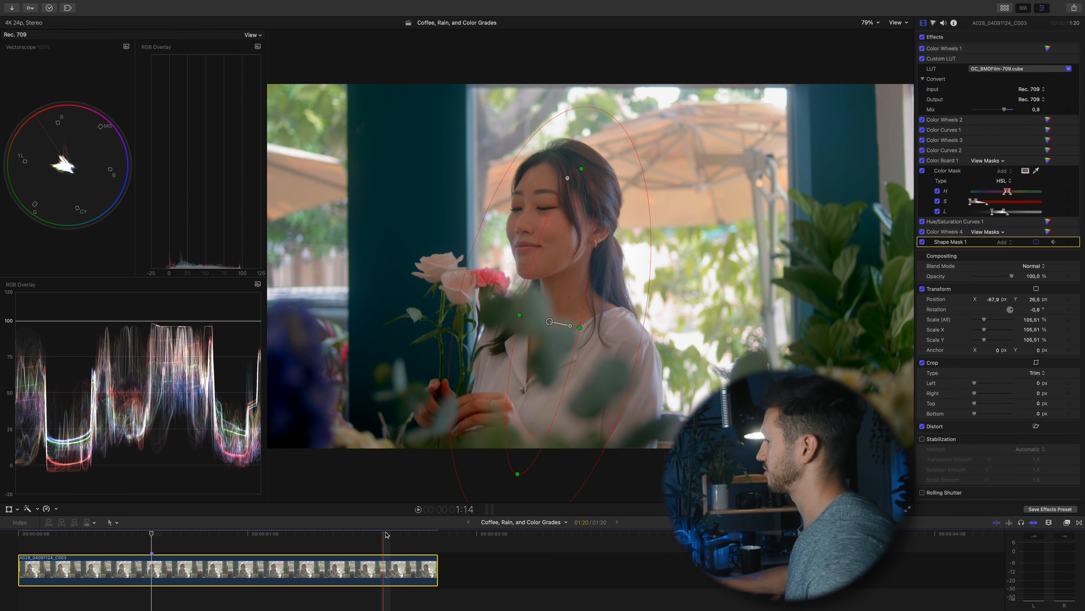
drag(552, 322, 527, 326)
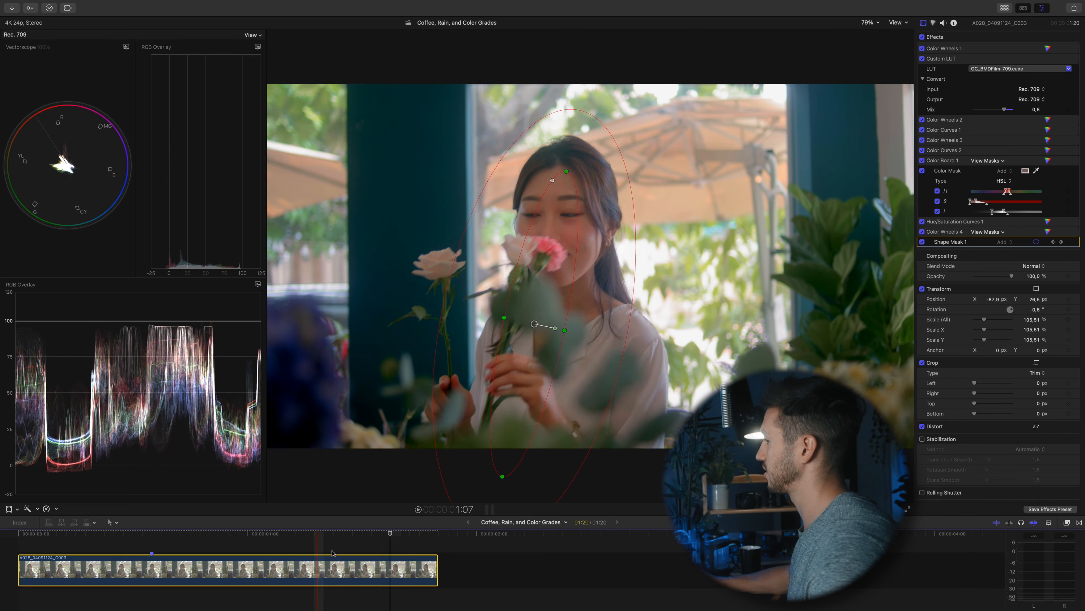
Reposition the Color Wheels 4 shape mask over the woman at the clip's start and check how it follows her.
click(28, 554)
drag(550, 321, 558, 330)
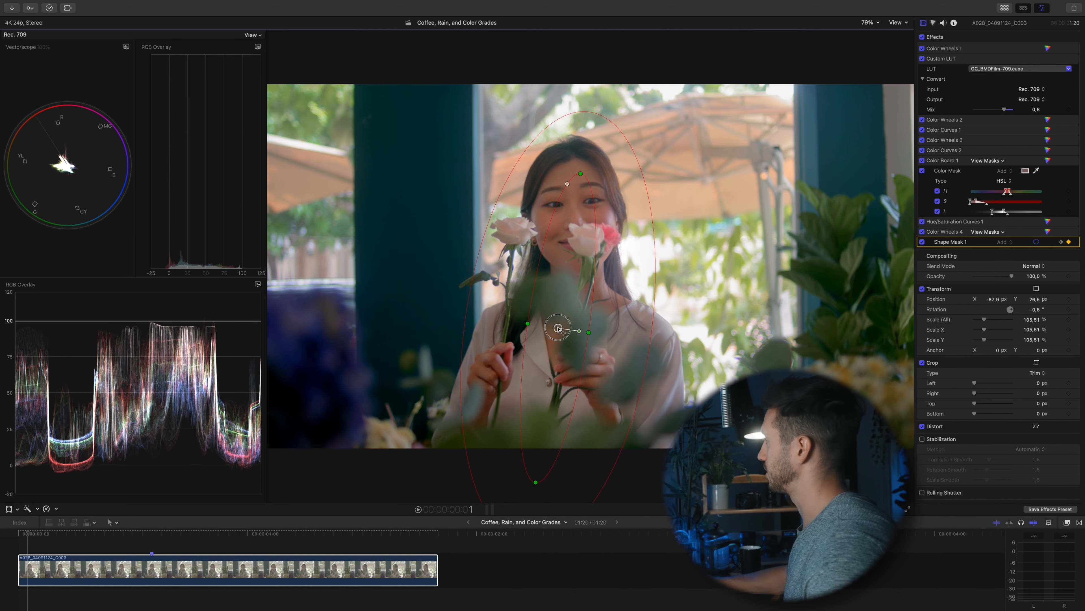
key(Left)
drag(28, 535, 222, 538)
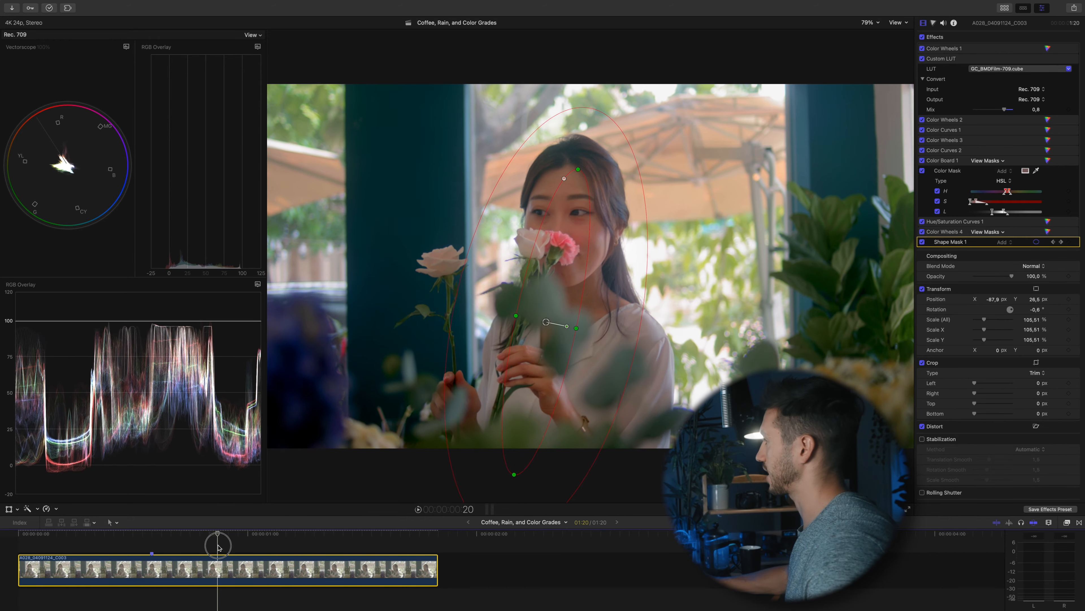
click(943, 51)
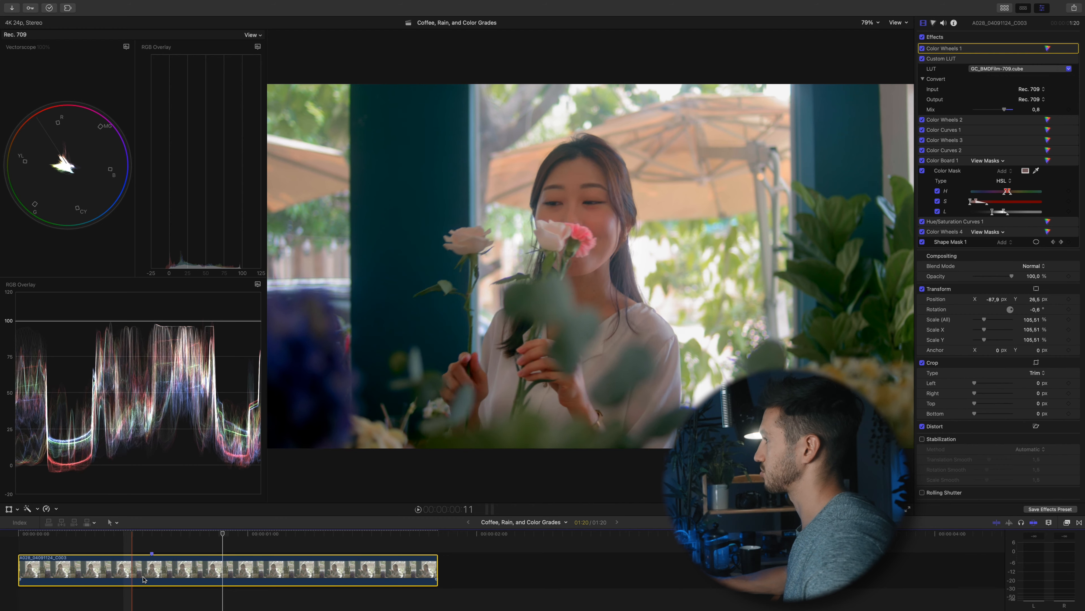
click(151, 536)
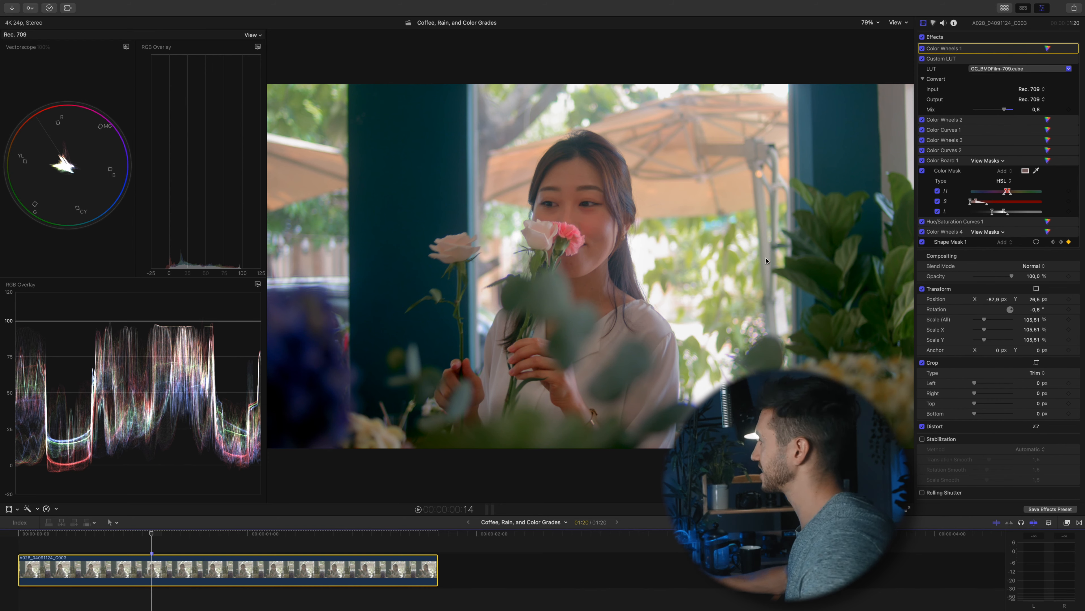
Add another Color Wheels correction with a shape mask and stretch and shift it to cover the right side of the frame.
click(934, 22)
click(952, 38)
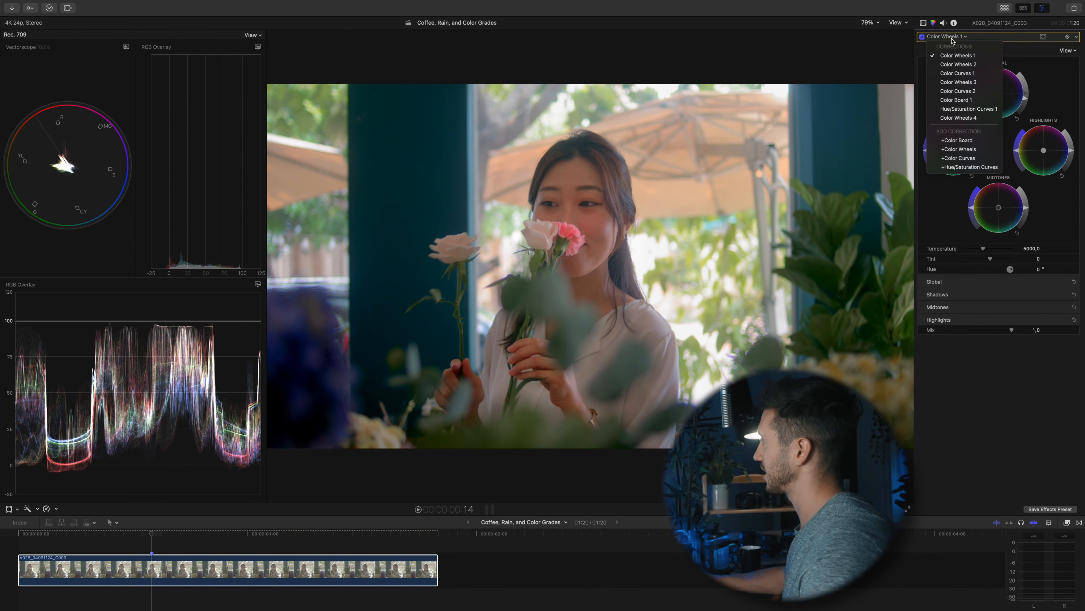
click(972, 149)
click(1043, 38)
click(1033, 41)
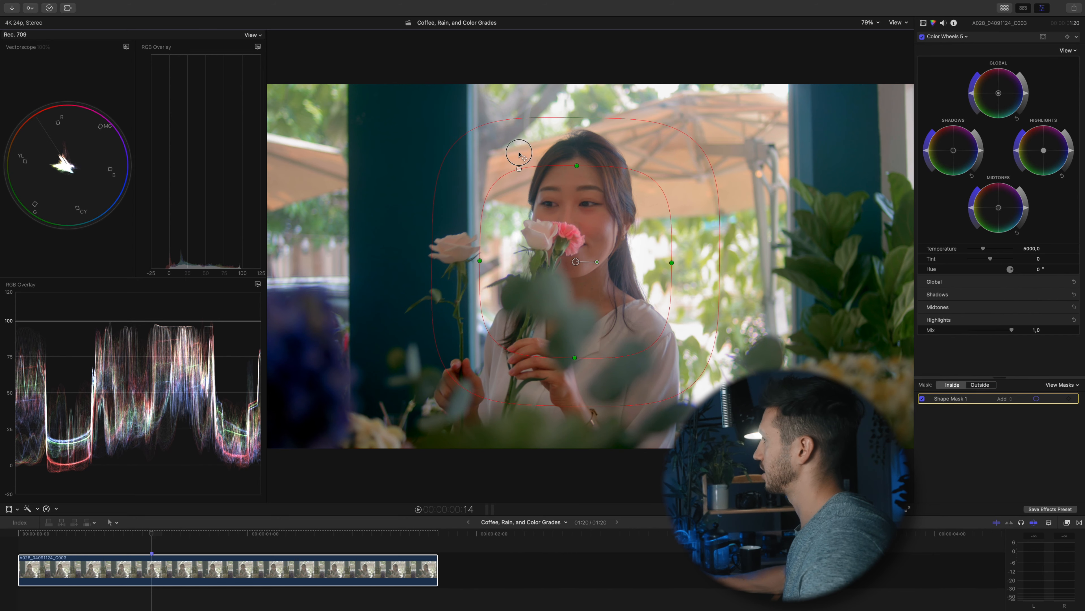
drag(577, 166, 574, 73)
drag(587, 268, 760, 274)
drag(424, 274, 359, 269)
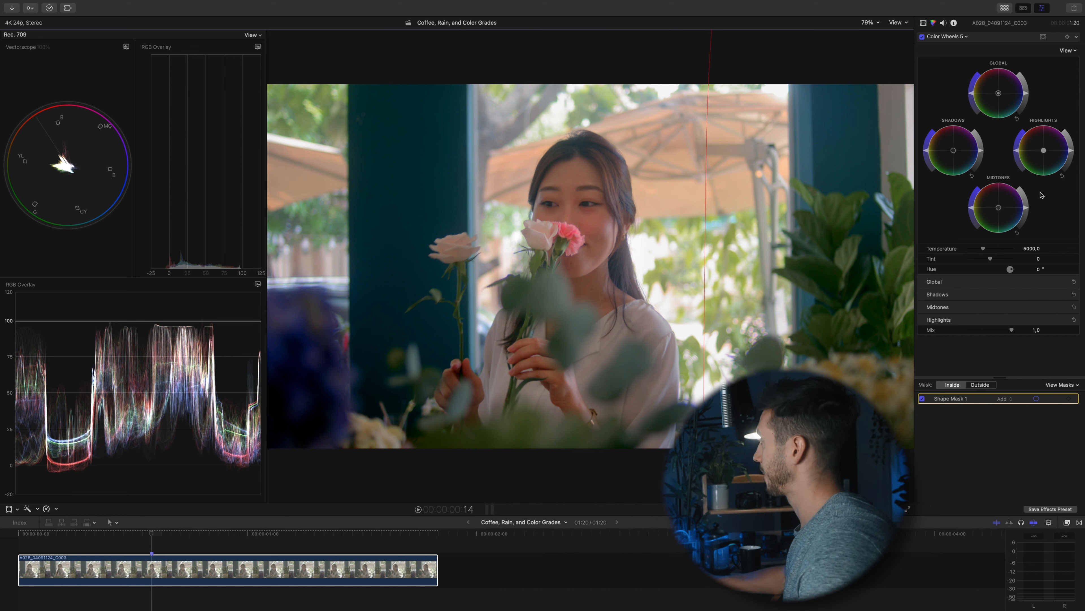
Lower the midtones, global and highlights brightness inside the right-side mask and extend the mask's edge inward.
drag(1027, 207, 1024, 217)
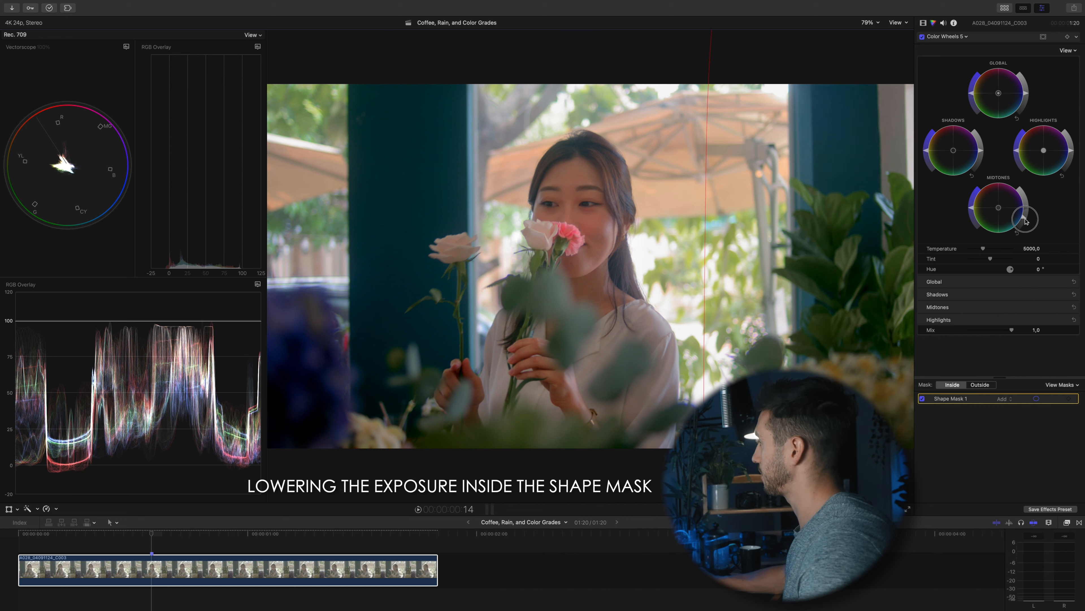
drag(1027, 94, 1028, 97)
drag(1071, 156, 1071, 169)
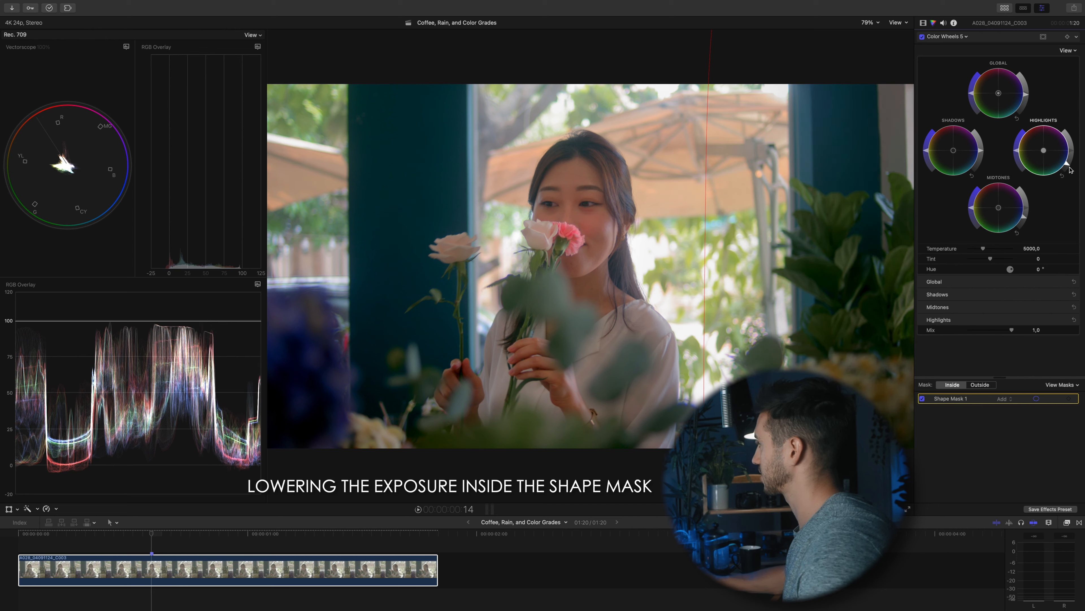
drag(882, 271, 853, 272)
Add a second shape mask to Color Wheels 5 and enlarge, rotate and position it diagonally over the frame's upper-left area.
click(923, 23)
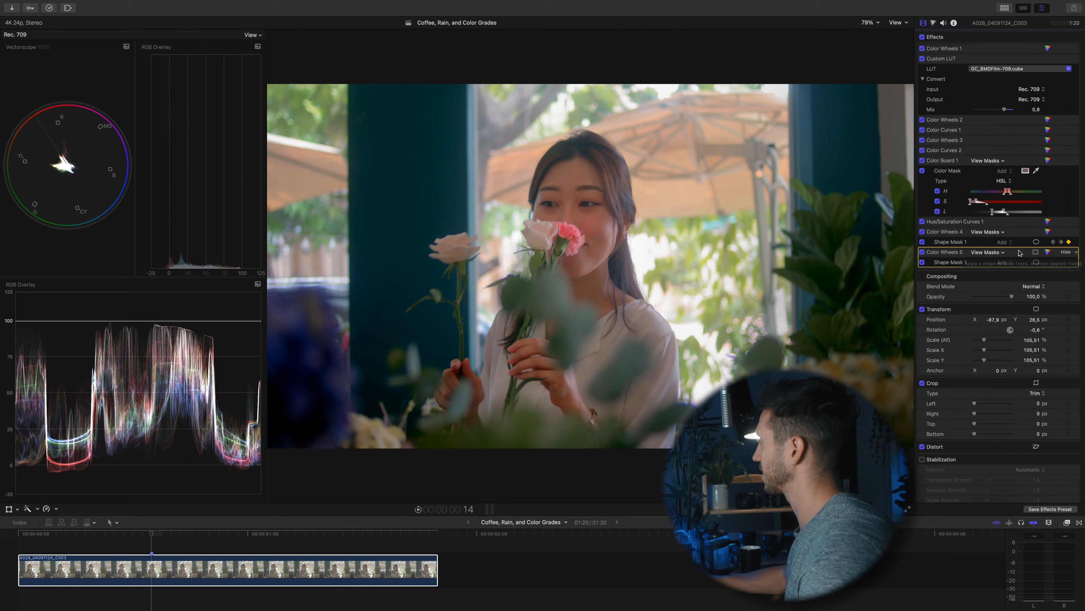
click(1035, 254)
click(1024, 257)
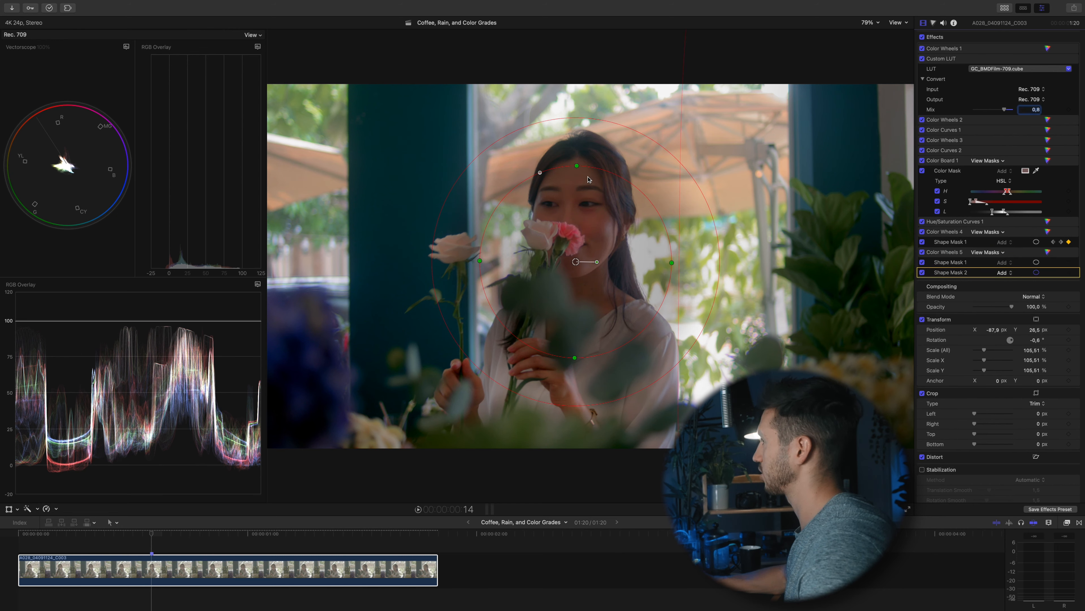
drag(579, 168, 631, 3)
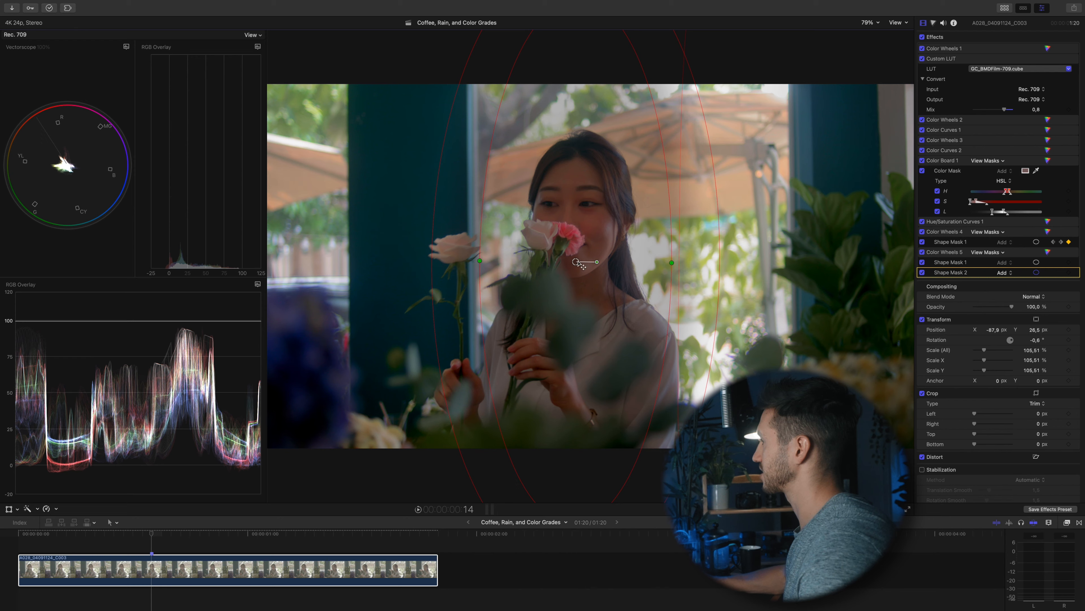
drag(564, 262, 453, 336)
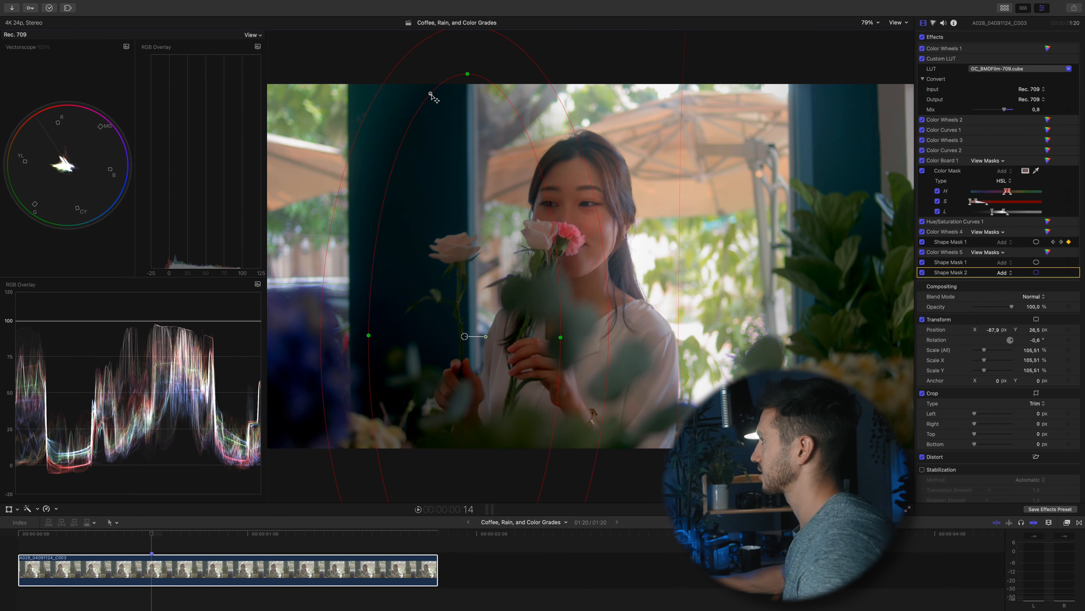
drag(432, 95, 413, 104)
drag(611, 269, 561, 269)
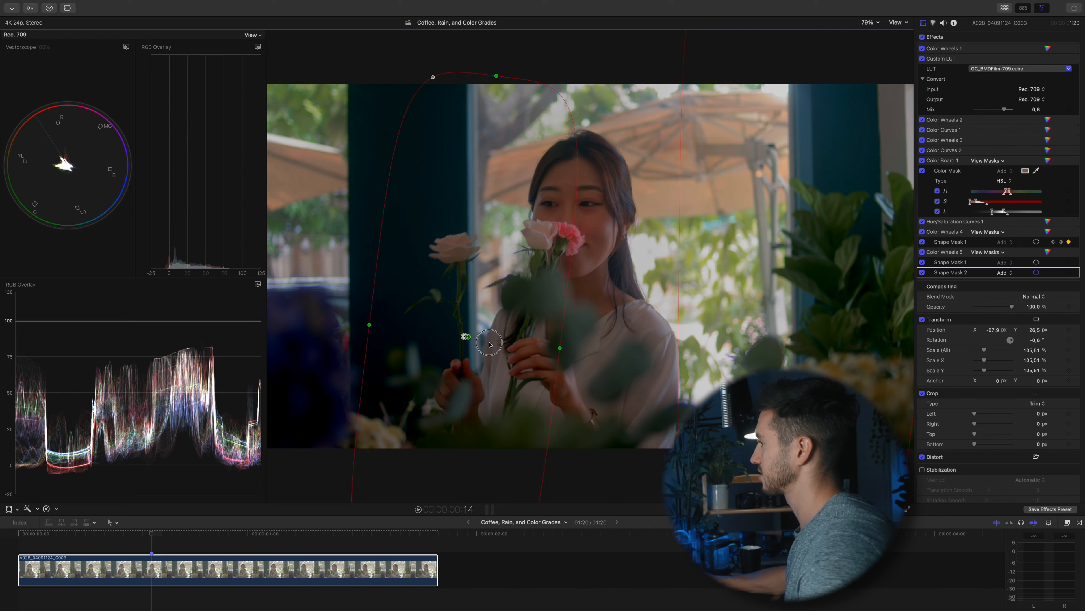
drag(486, 337, 481, 350)
drag(546, 331, 483, 220)
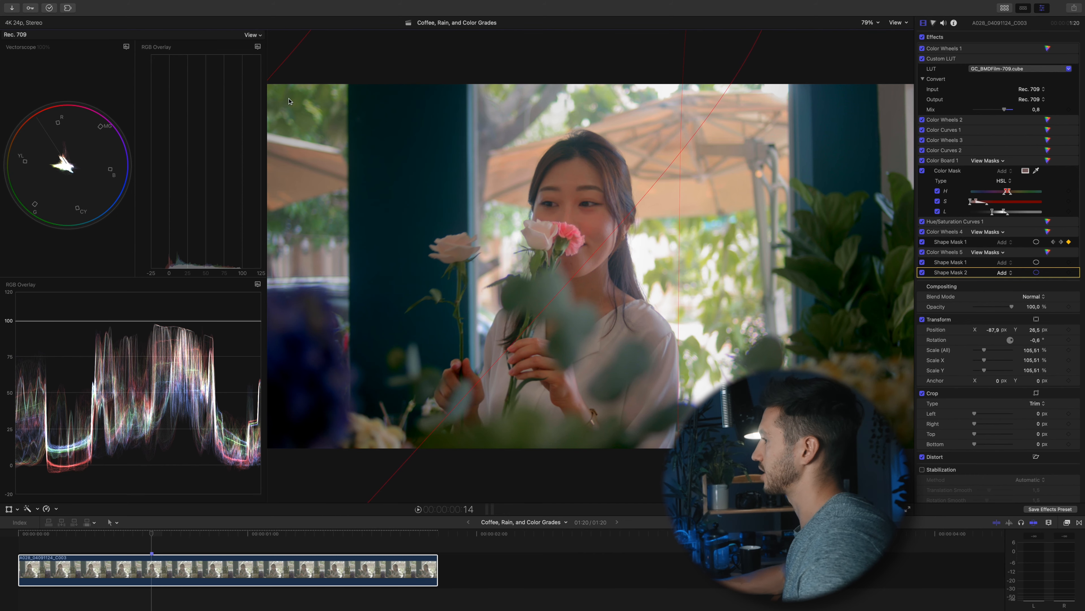
Toggle the Color Wheels 5 correction off and on repeatedly to compare the image with and without it.
key(super+2)
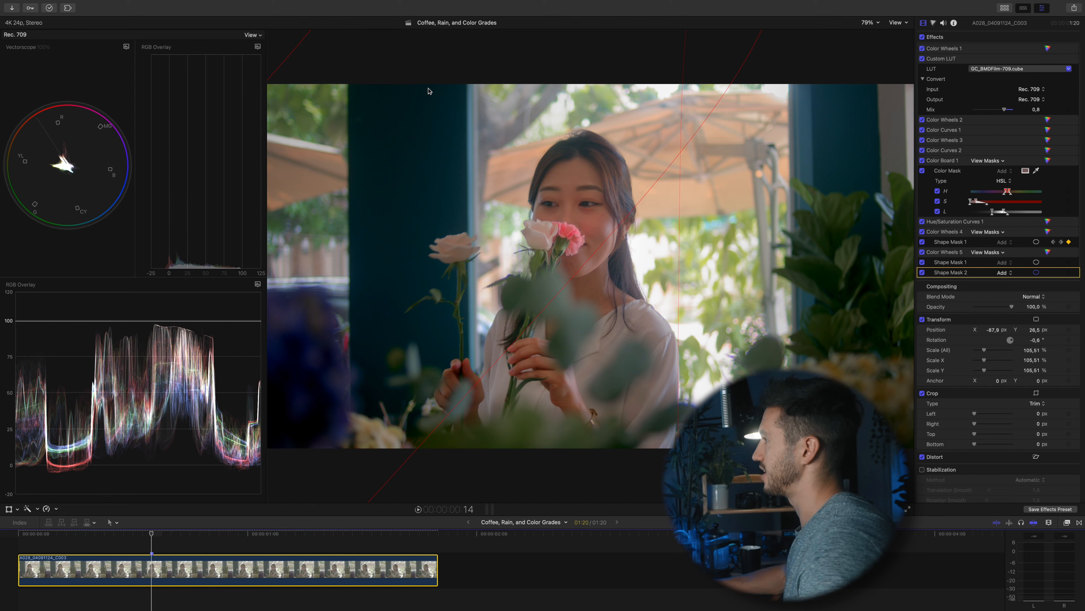
click(291, 38)
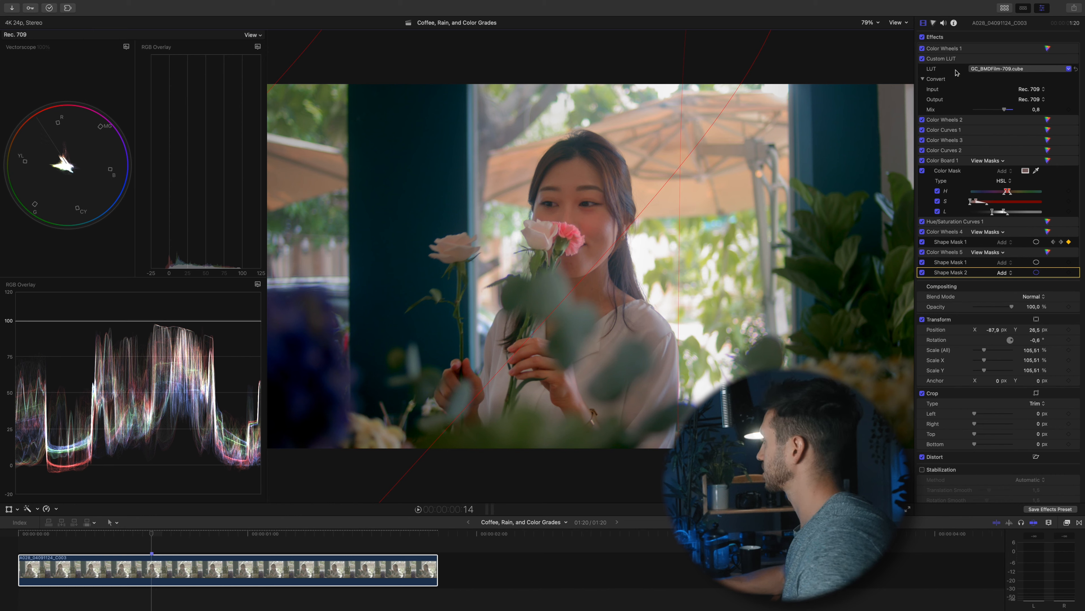
click(923, 254)
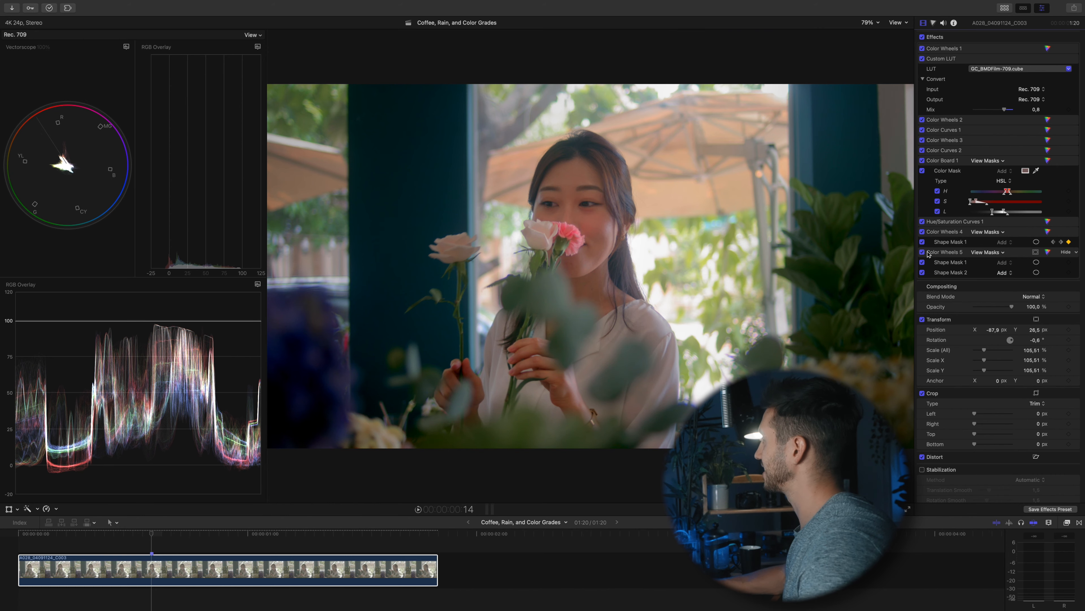
click(923, 252)
click(923, 252)
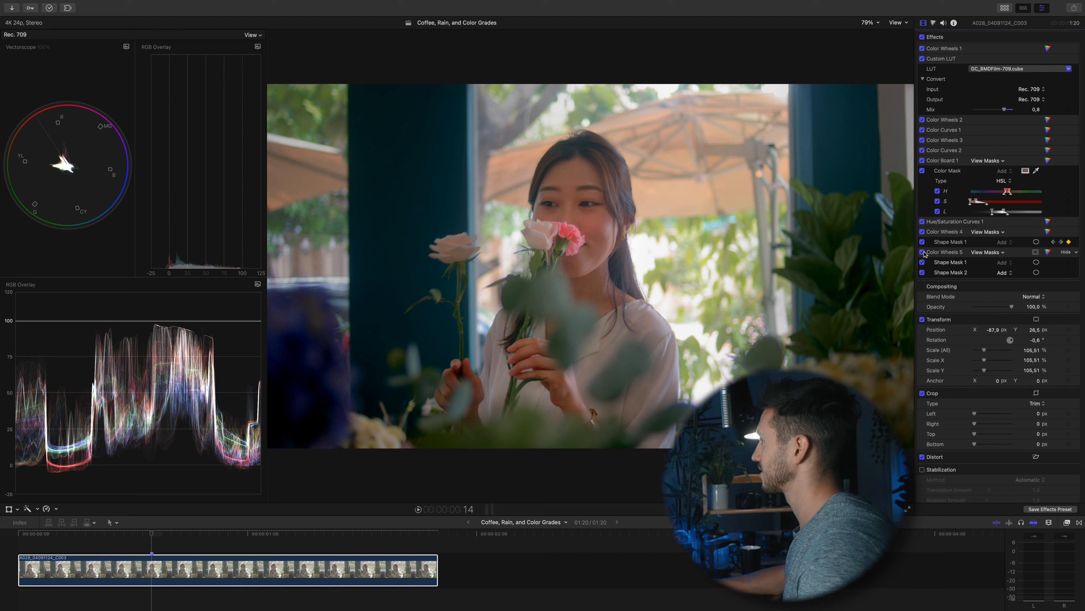
click(923, 252)
click(923, 252)
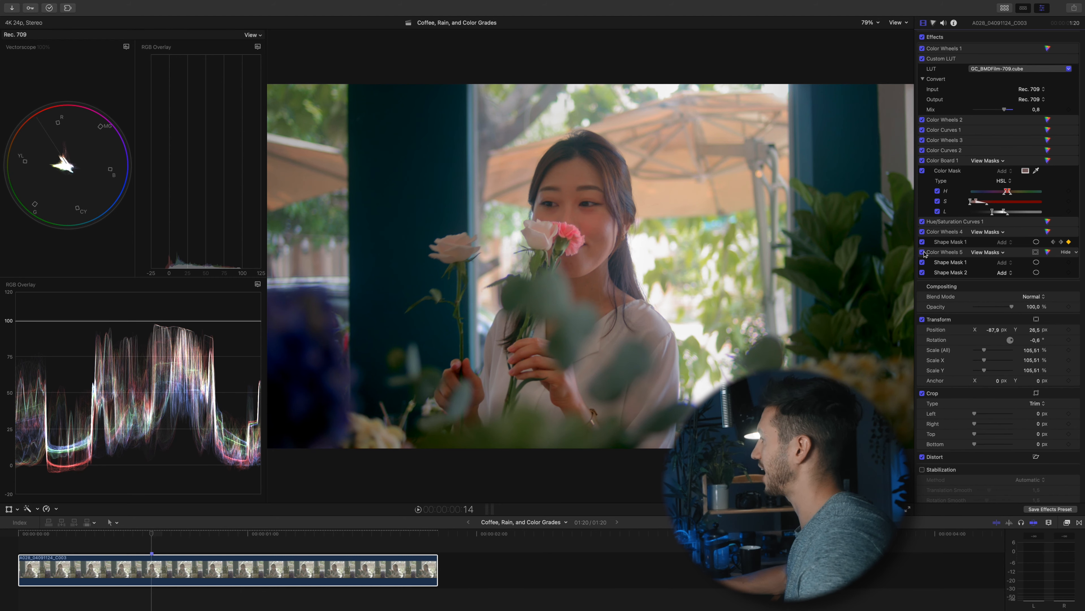
click(922, 253)
click(923, 252)
click(922, 252)
click(922, 252)
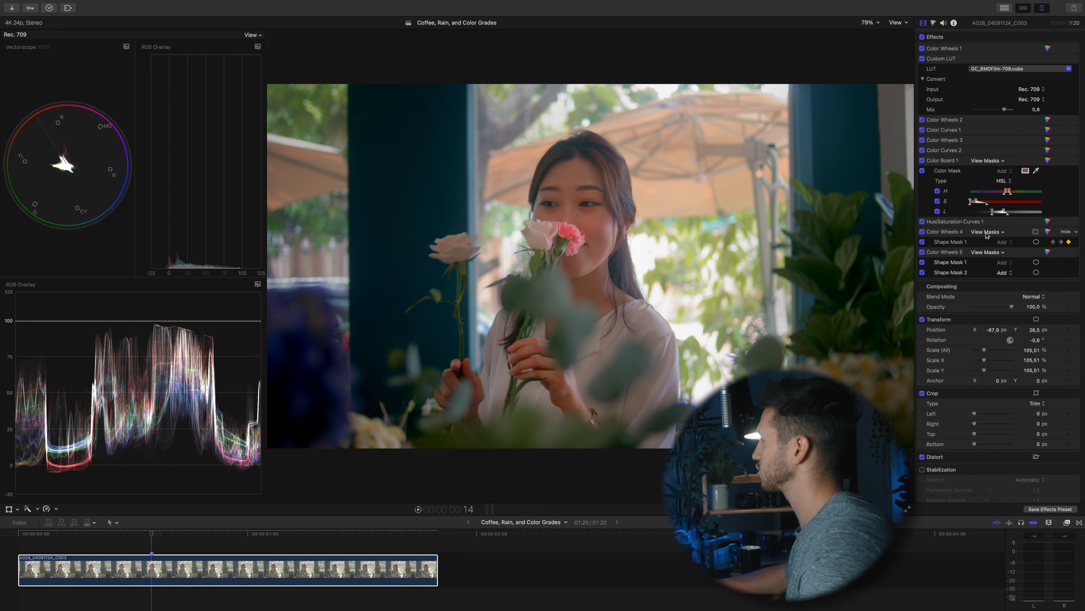
Find the Draw Mask effect in the installed effects and apply it to the clip.
click(161, 582)
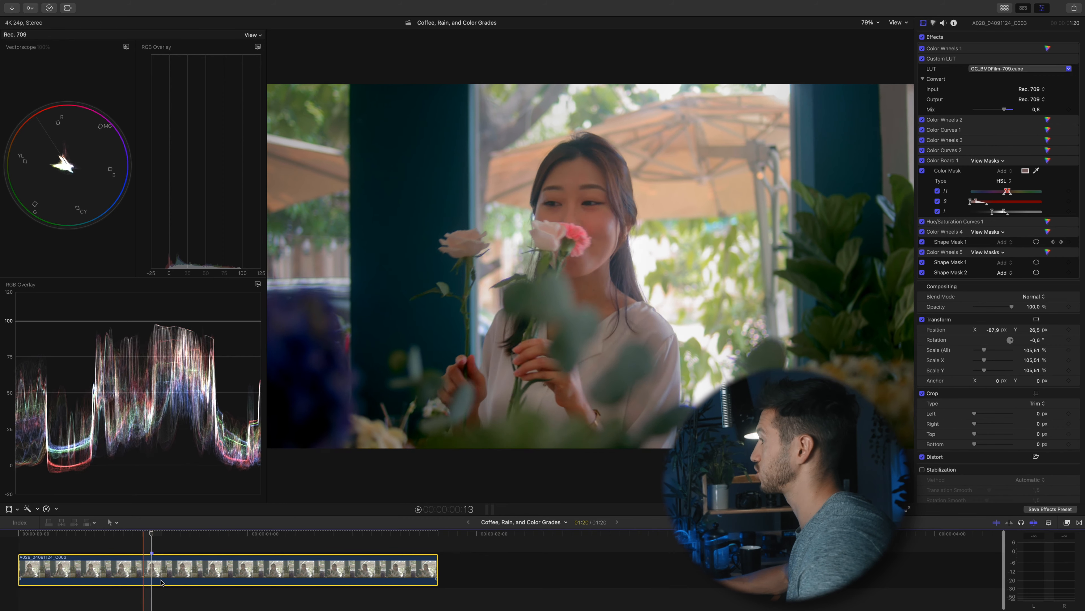
click(1067, 523)
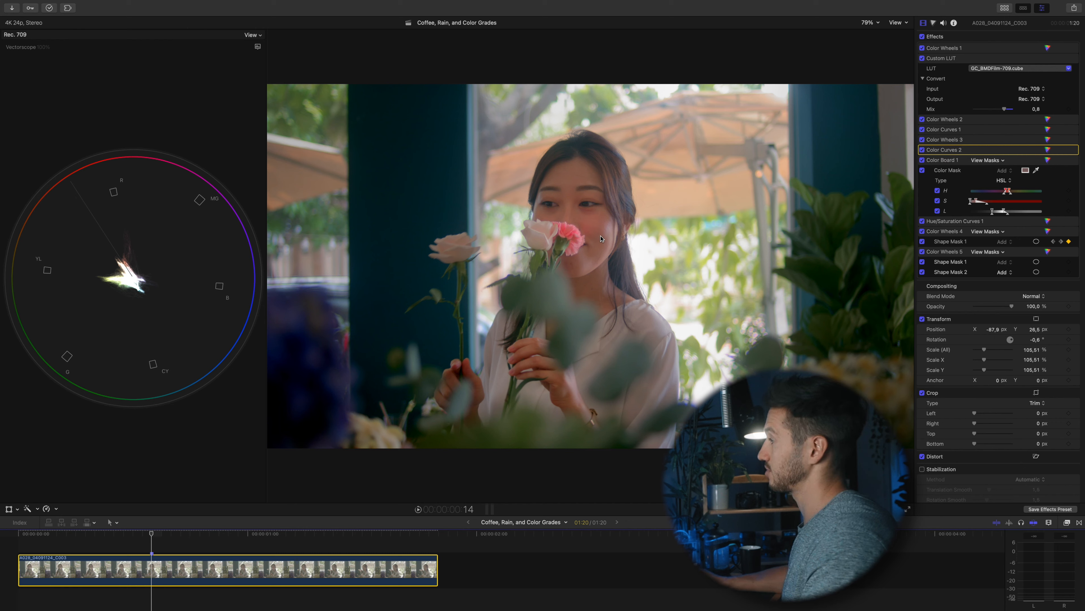
click(1067, 522)
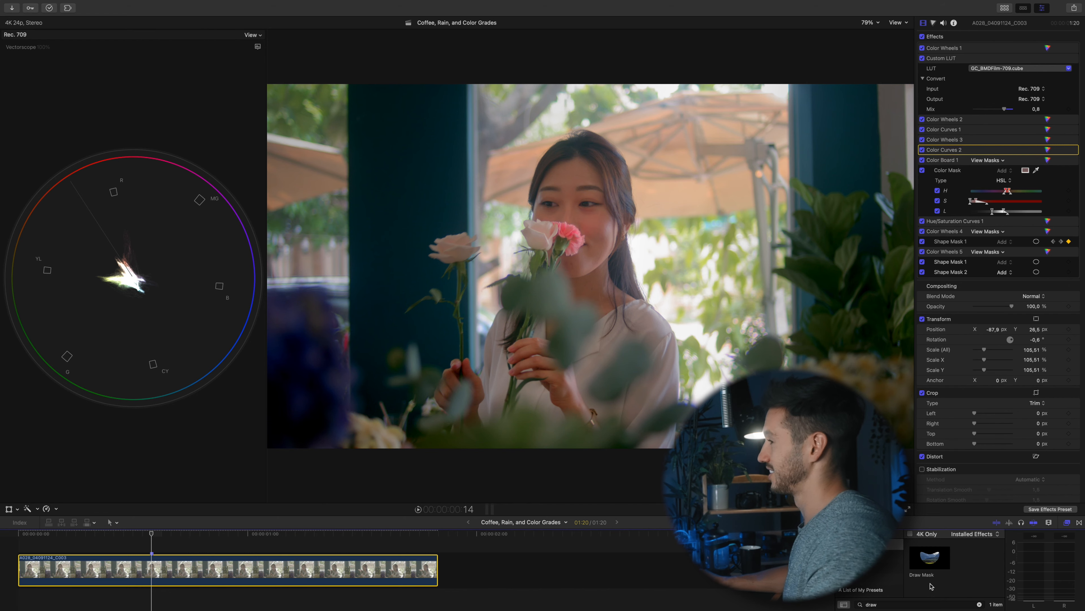
double_click(932, 566)
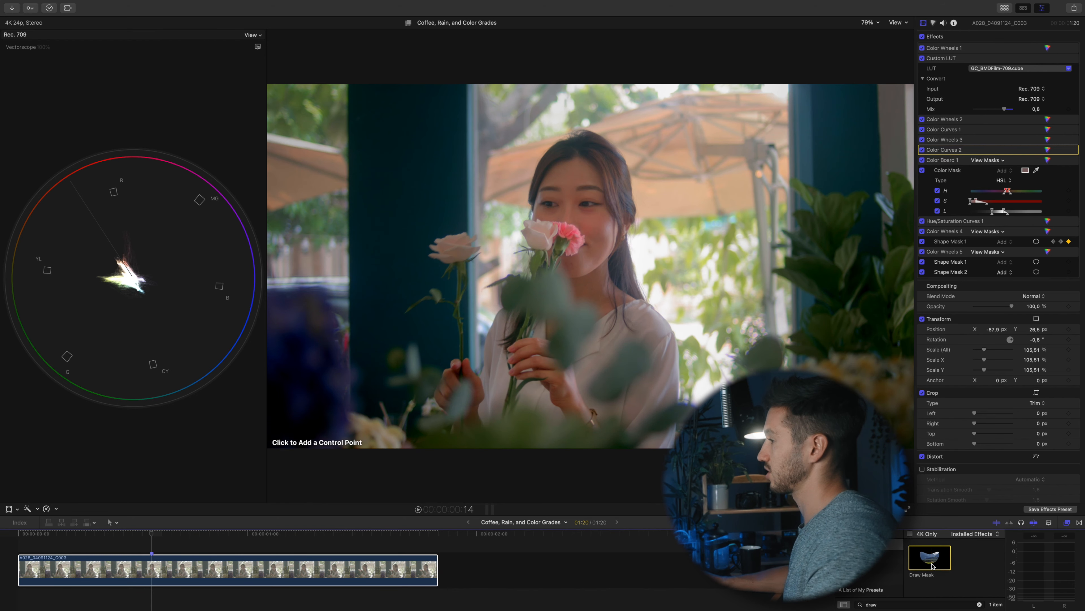
click(1067, 522)
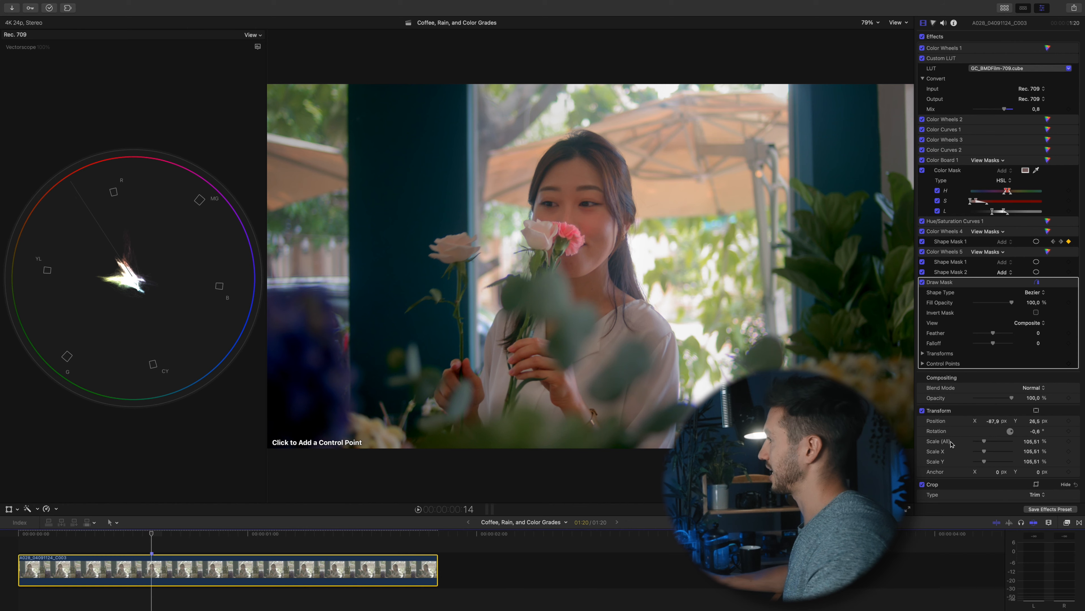
Draw a closed mask around the woman's cheek below her eye, beside the pink flower, to isolate her skin.
click(592, 235)
click(608, 228)
click(612, 244)
click(604, 258)
click(591, 266)
click(573, 268)
click(578, 256)
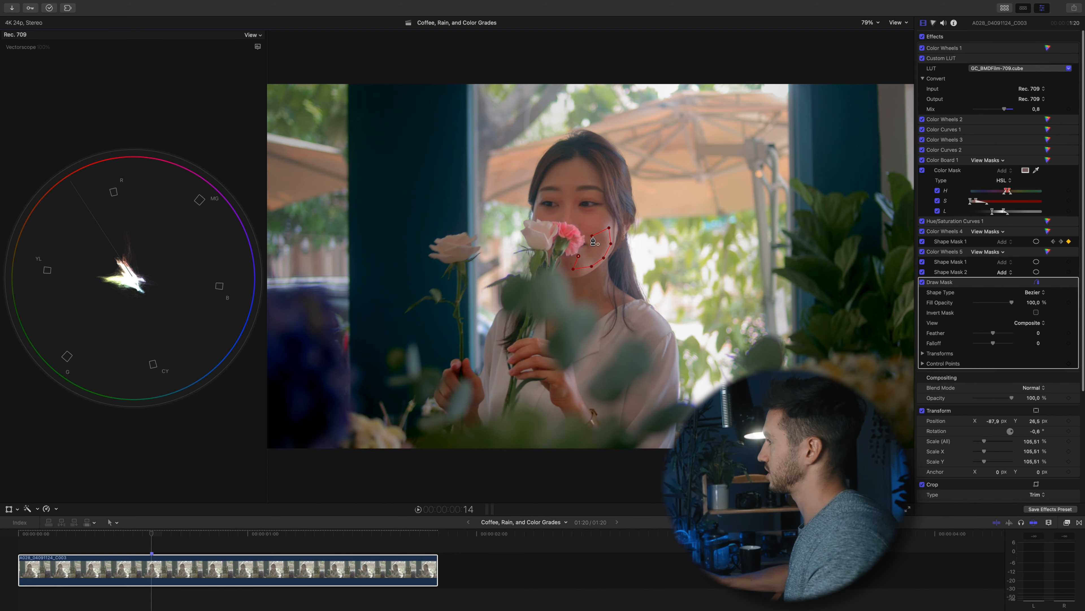
click(592, 236)
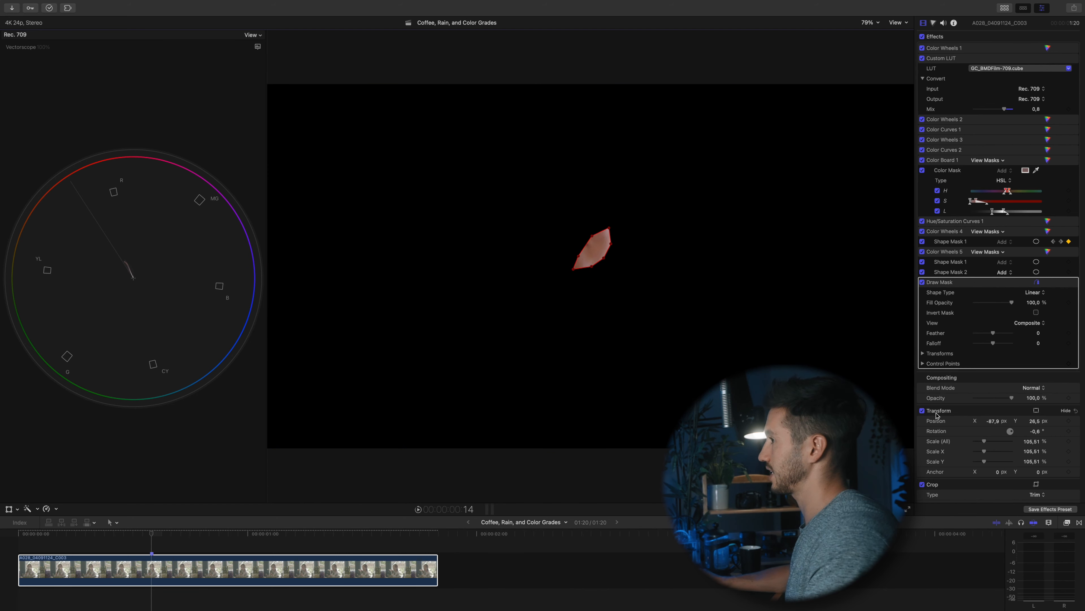
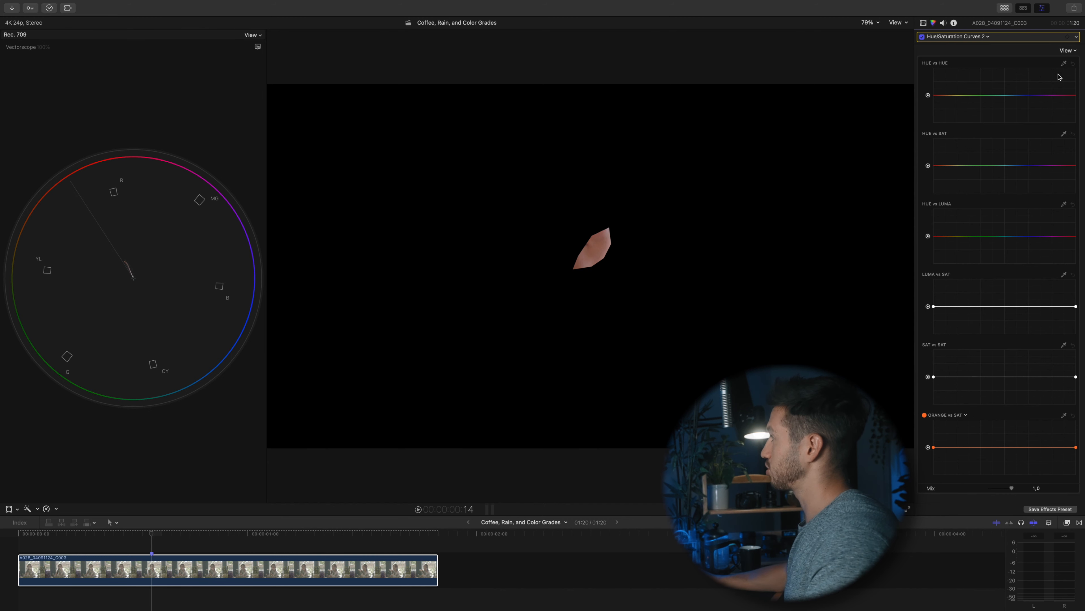
Sample the cheek skin for the Hue vs Hue curve and nudge its orange point to align the skin with the vectorscope's skin tone line.
click(1064, 63)
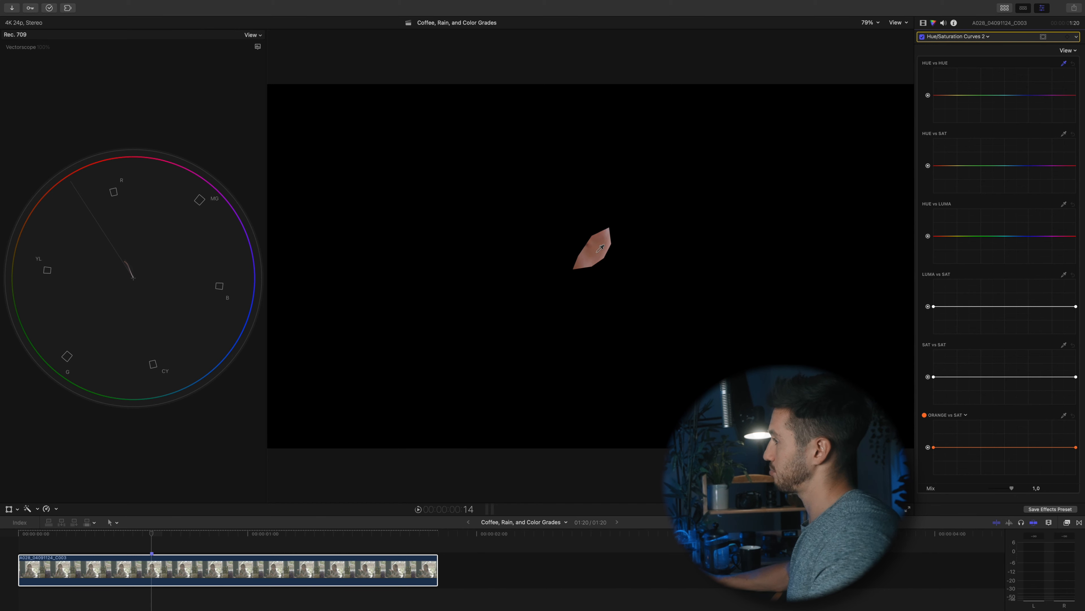
click(605, 245)
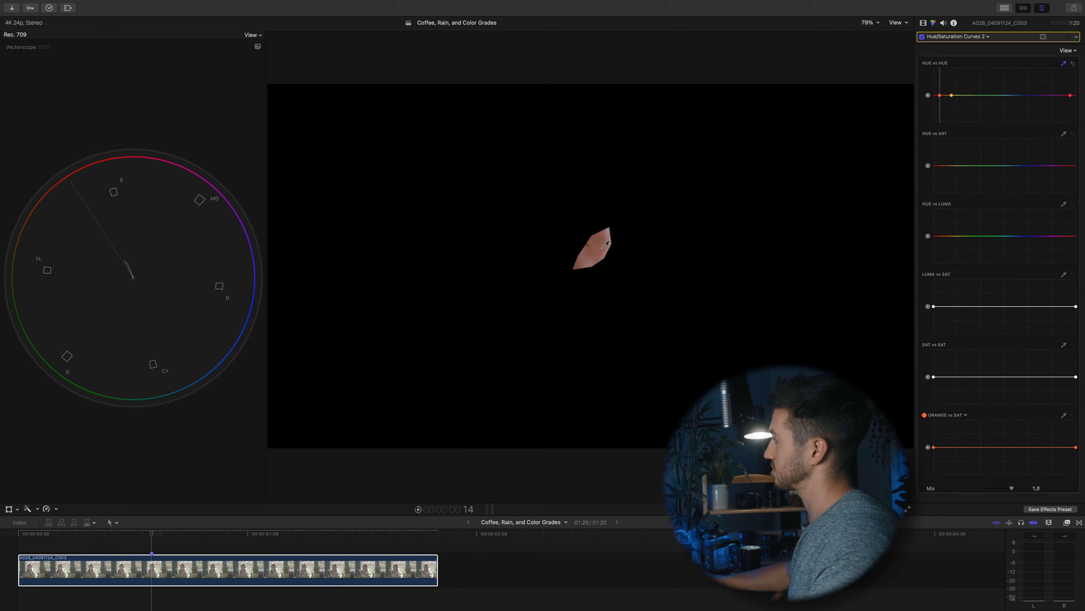
click(940, 96)
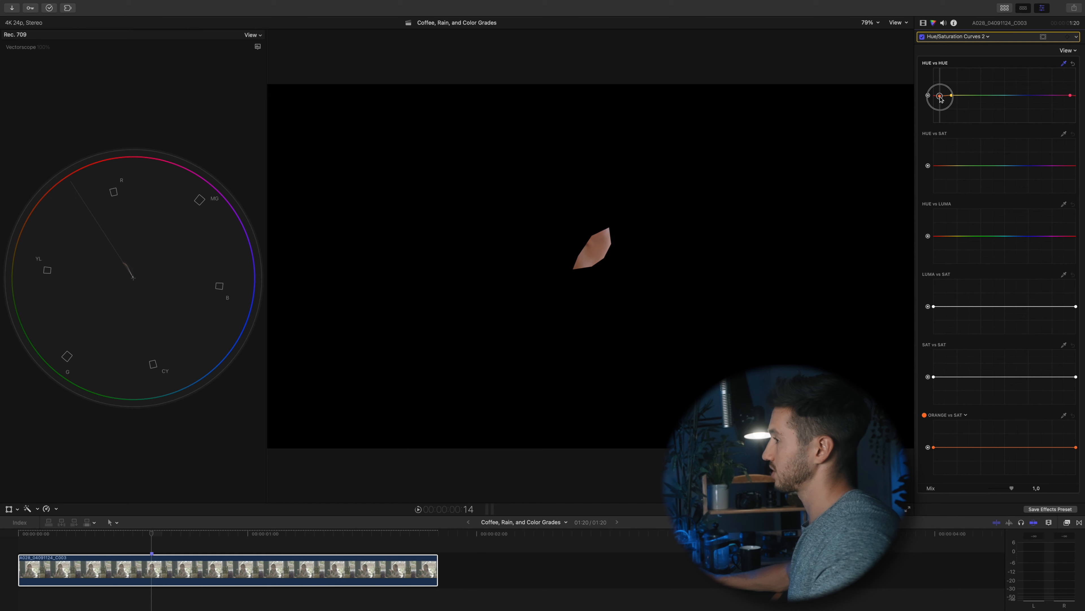
mouse_move(941, 98)
mouse_down()
mouse_move(940, 88)
mouse_move(941, 99)
mouse_up()
drag(941, 100, 941, 99)
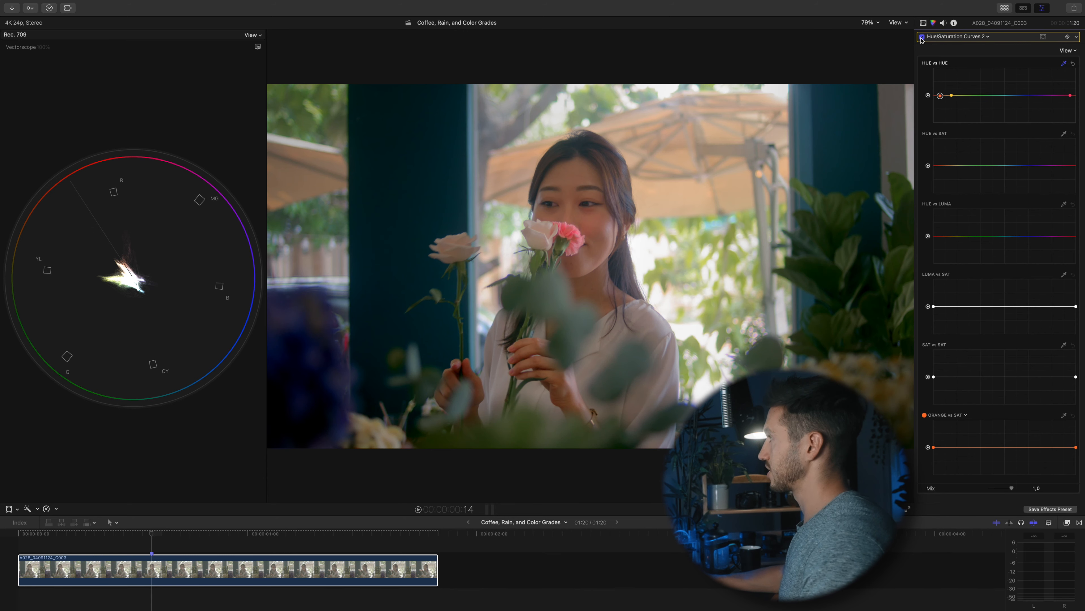
Toggle Hue/Saturation Curves 2 off and on to compare the skin tone on the full image.
click(922, 38)
click(922, 38)
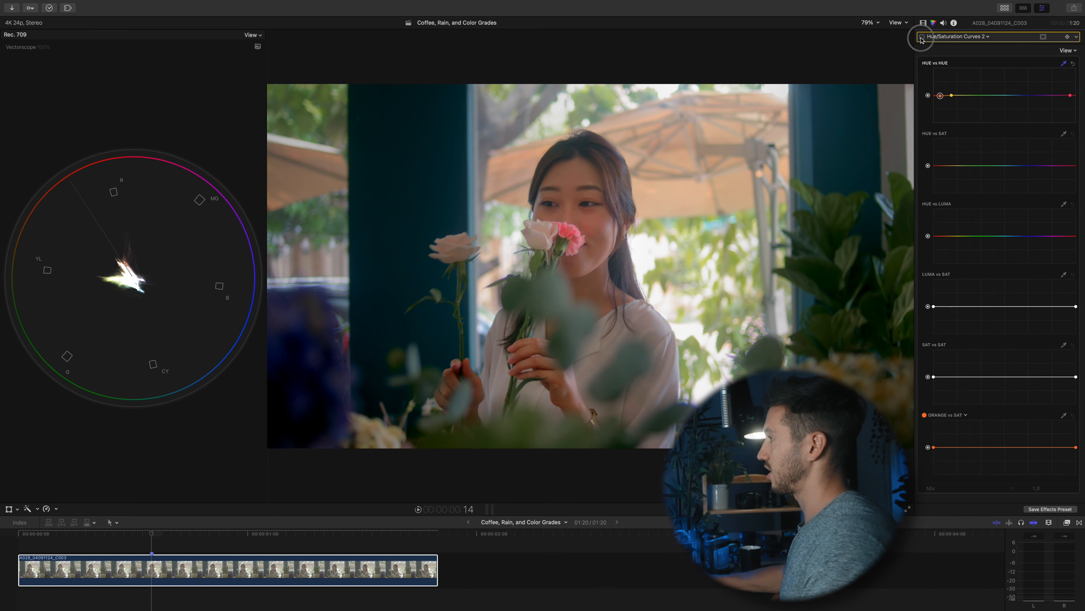
click(921, 37)
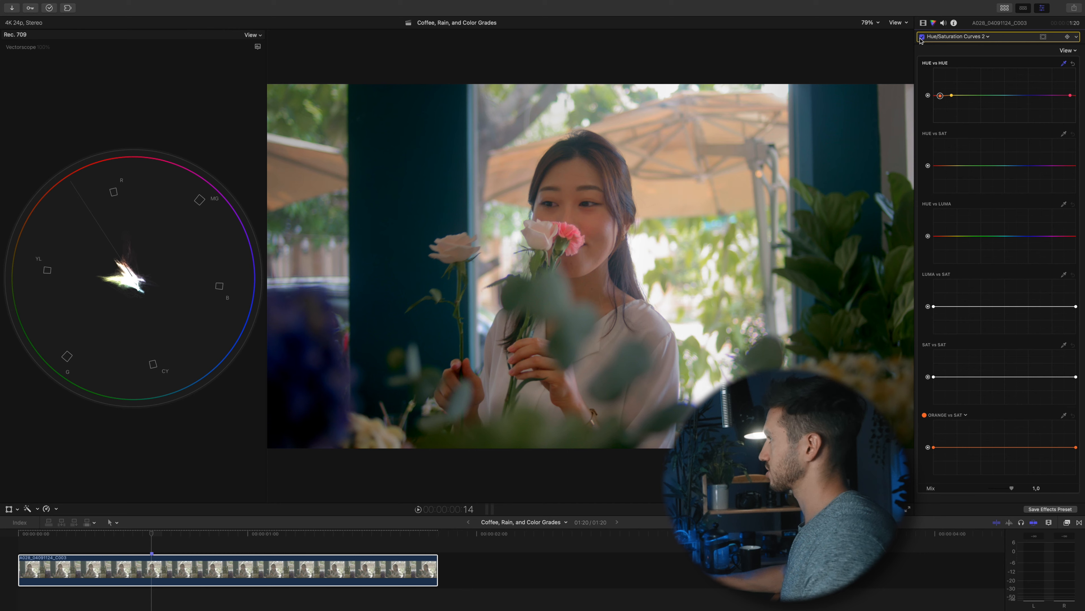
click(921, 37)
click(922, 38)
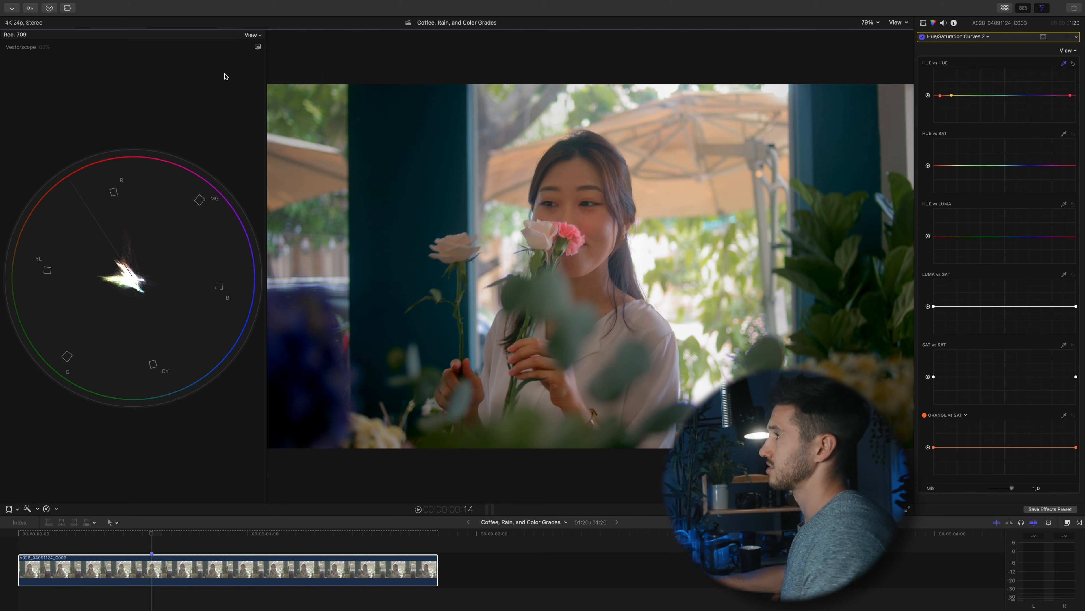
Show the Luma waveform, then add a Color Wheels correction with slightly raised shadows and highlights and fine-tuned midtones brightness.
click(258, 46)
click(279, 80)
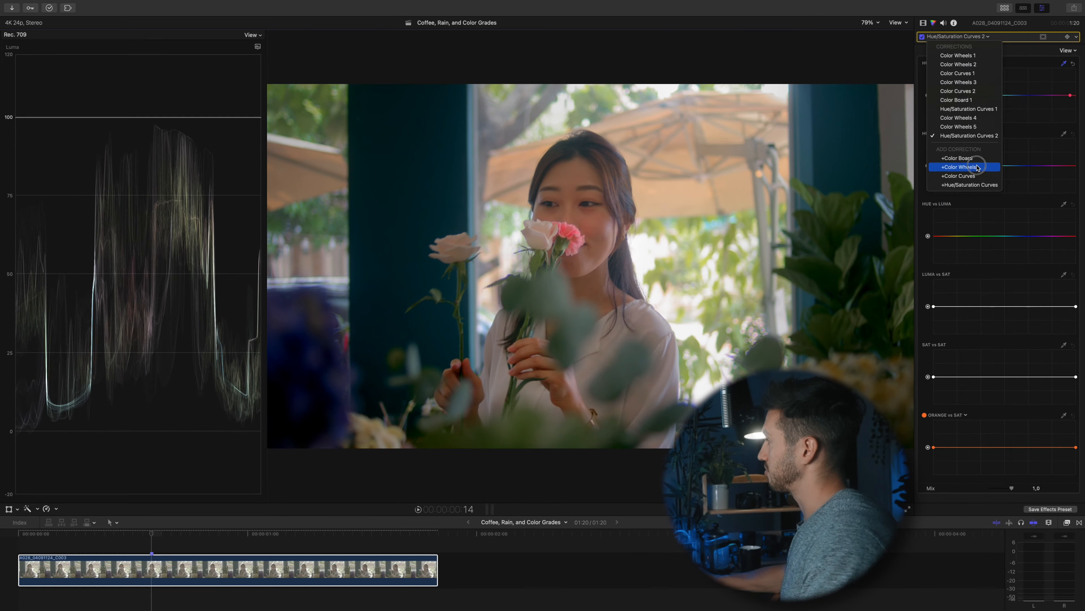
click(974, 169)
drag(983, 155, 982, 151)
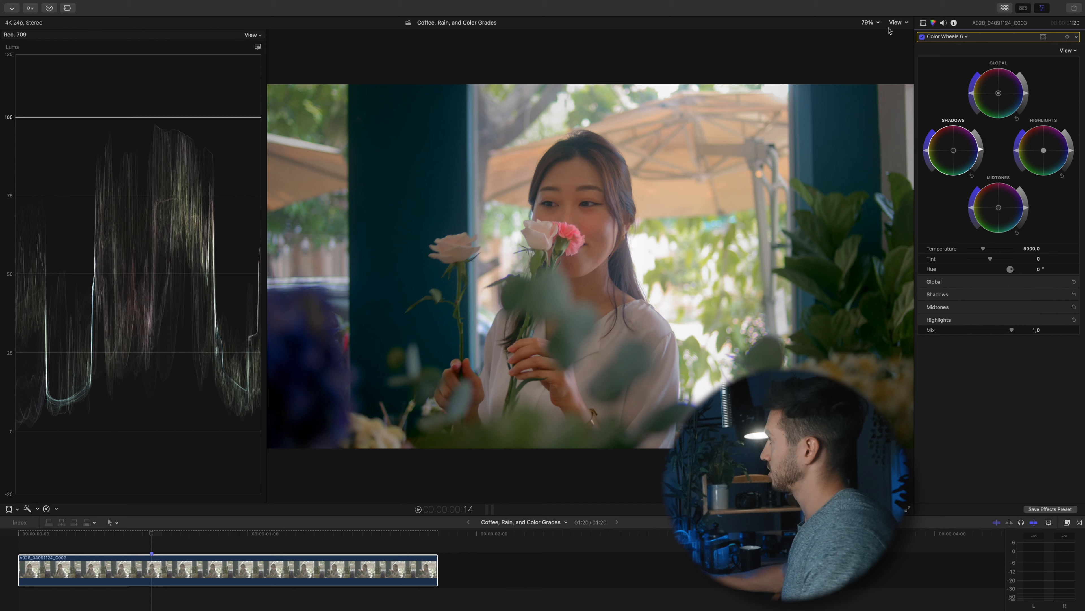
click(897, 23)
click(921, 319)
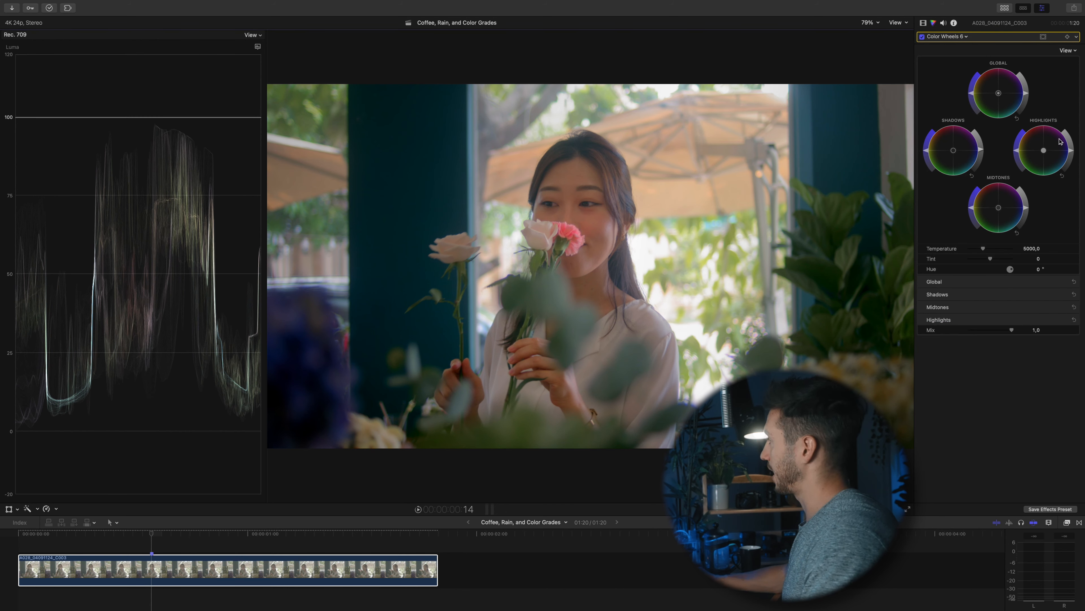
drag(1072, 154, 1072, 152)
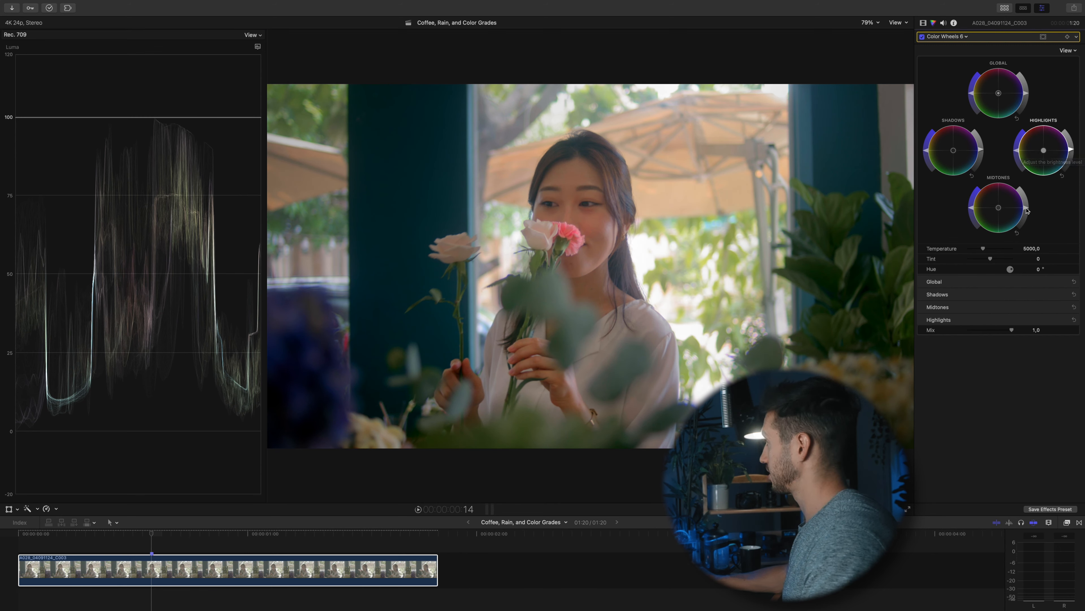
drag(1027, 209, 1027, 210)
Slightly raise the shadows brightness outside the woman's shape mask in Color Wheels 4.
key(super+6)
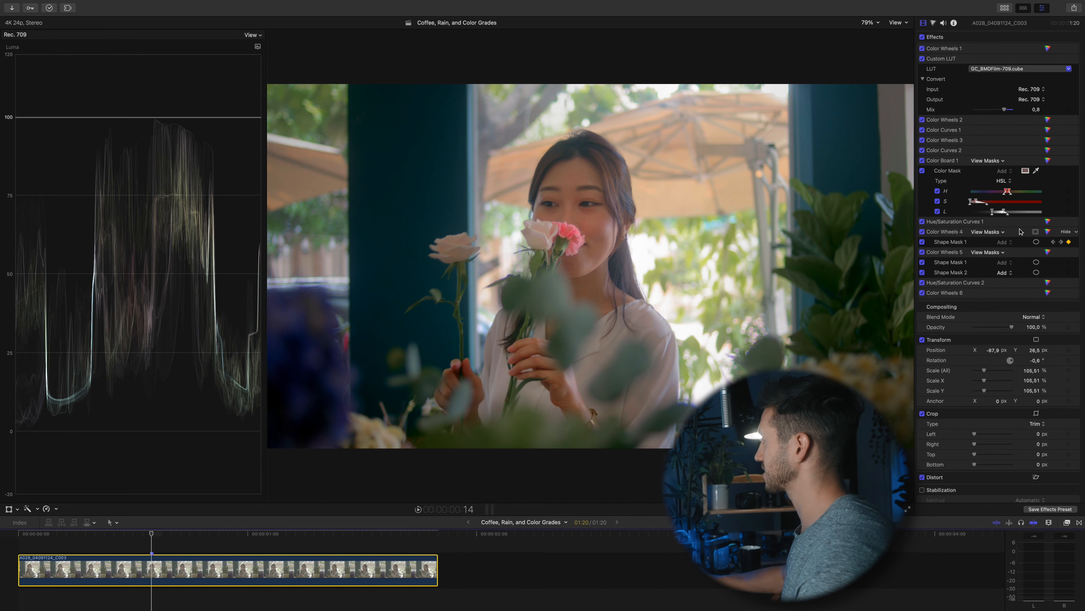
click(1037, 243)
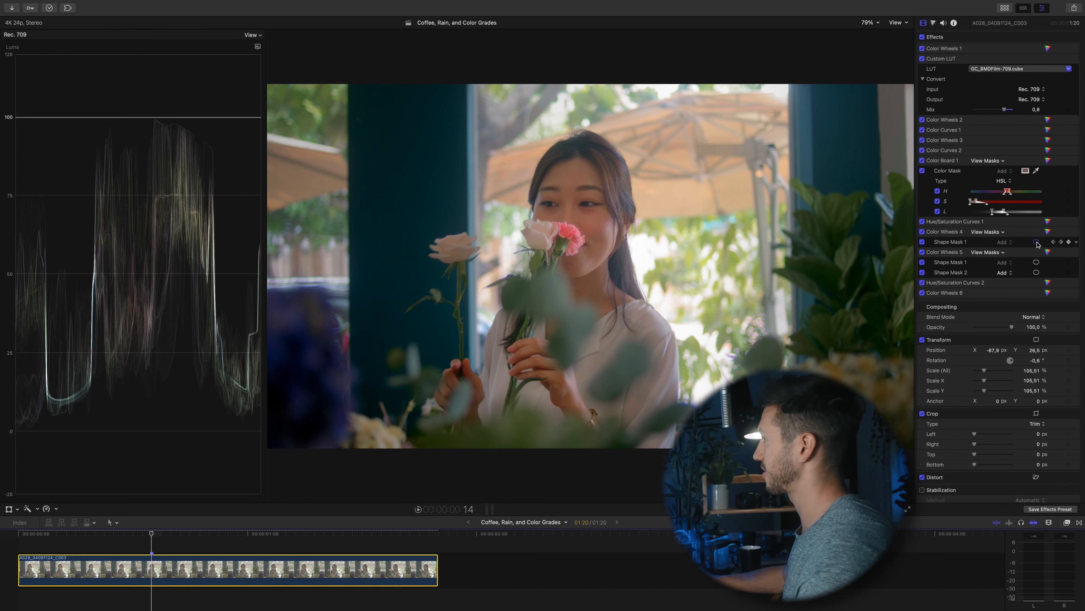
click(1048, 231)
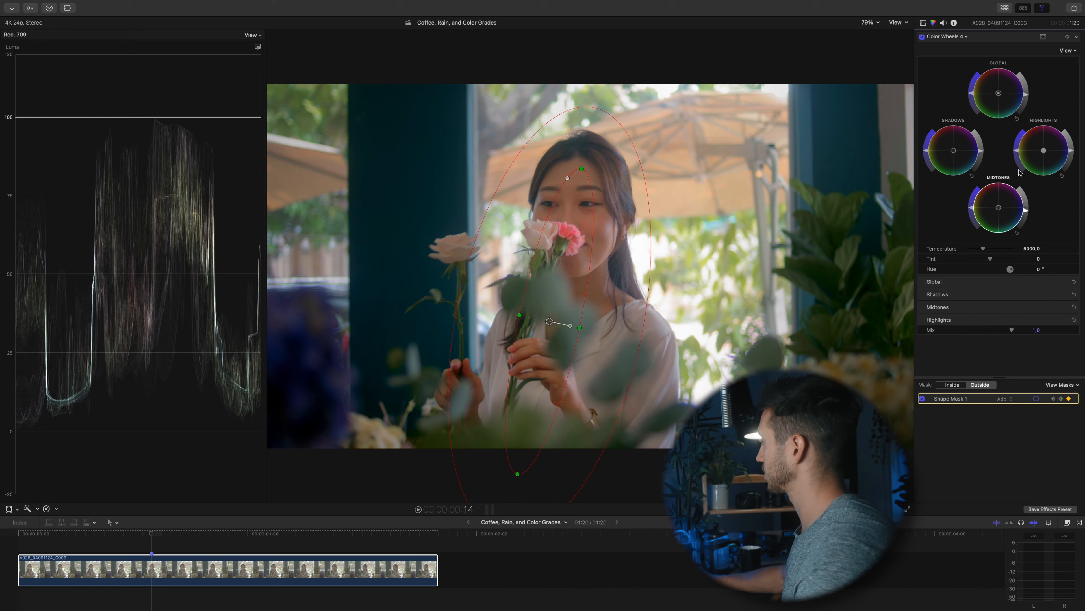
drag(982, 153, 982, 150)
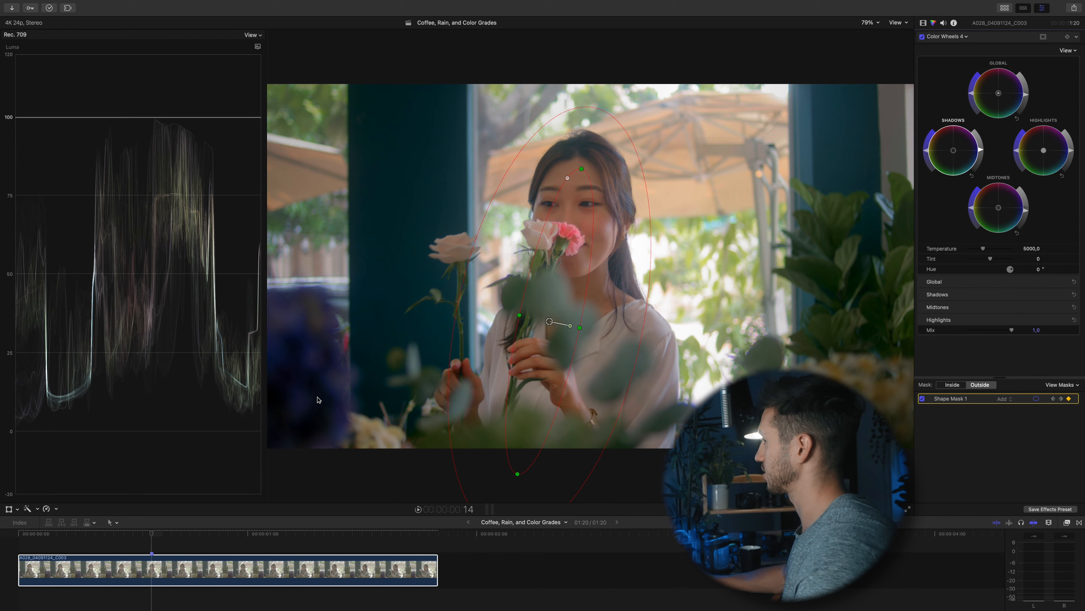
Open Color Wheels 5 and fine-tune the midtones and shadows brightness inside its shape masks.
click(947, 36)
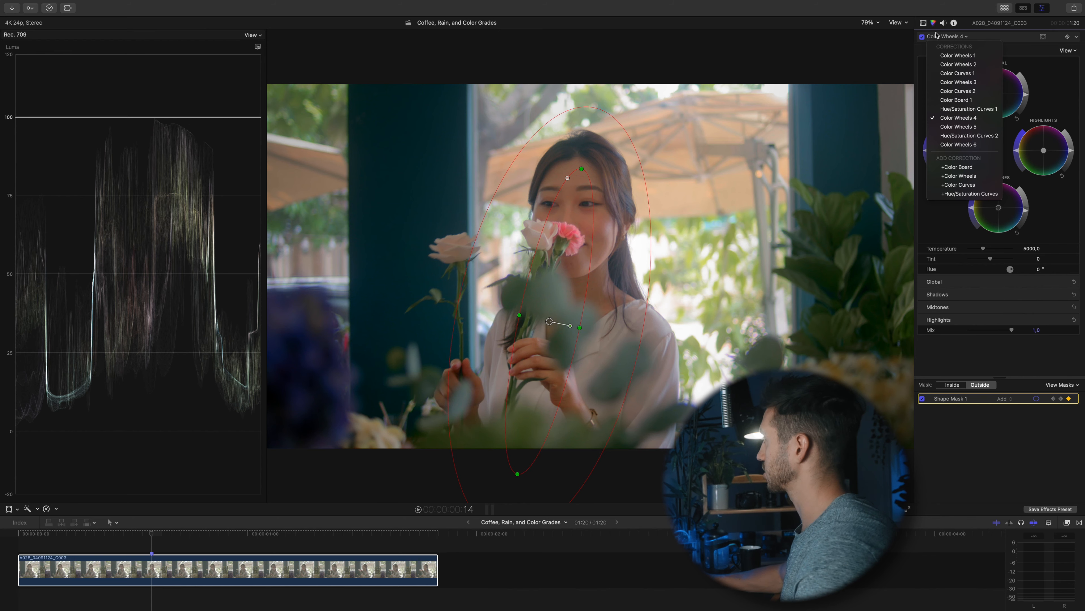
click(923, 24)
click(924, 24)
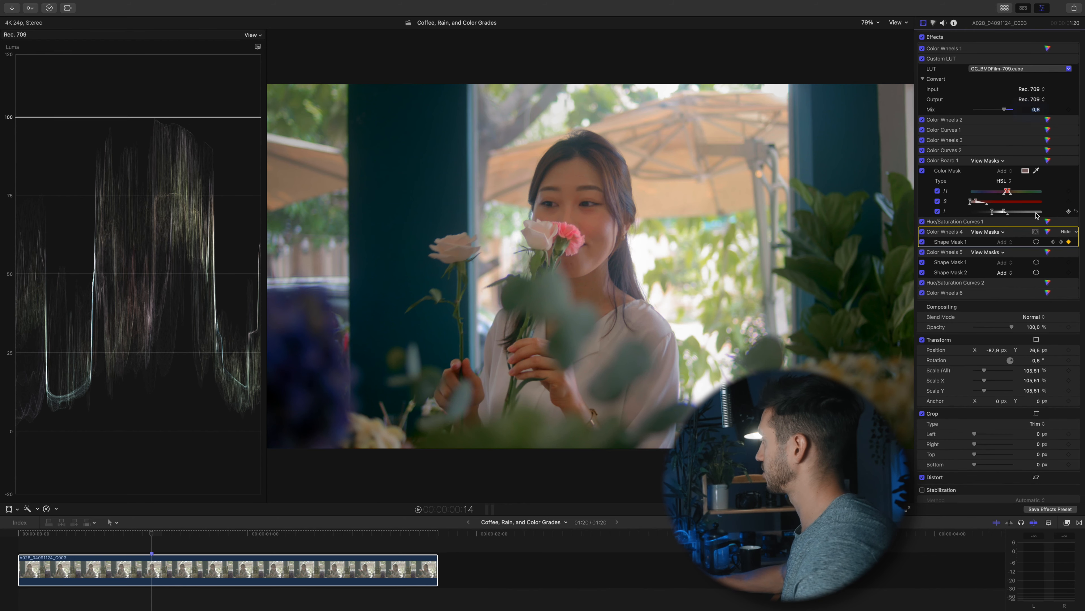
click(1036, 263)
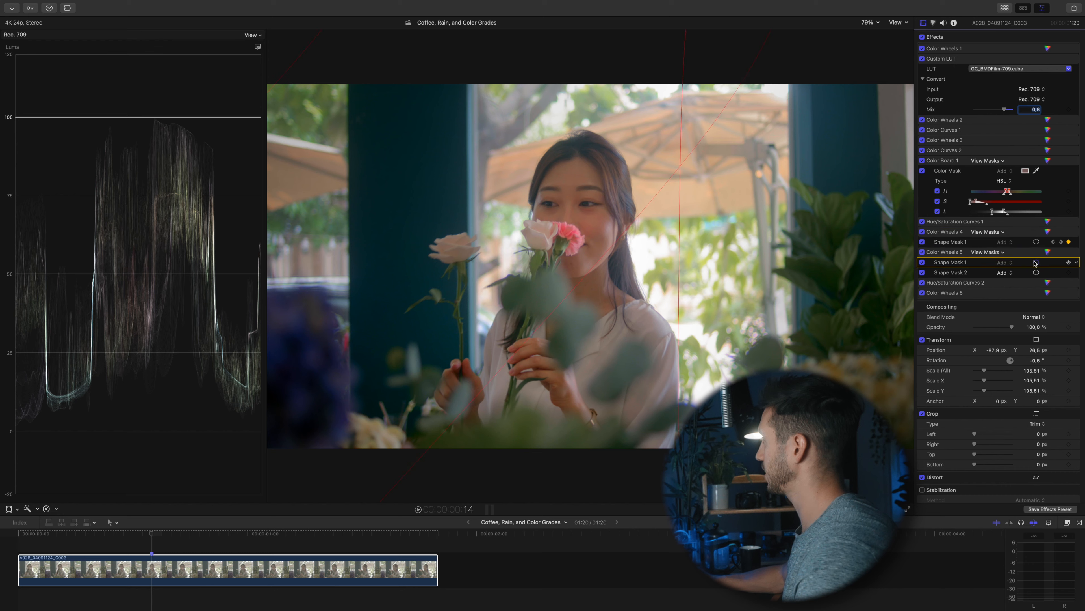
click(1049, 252)
click(1024, 217)
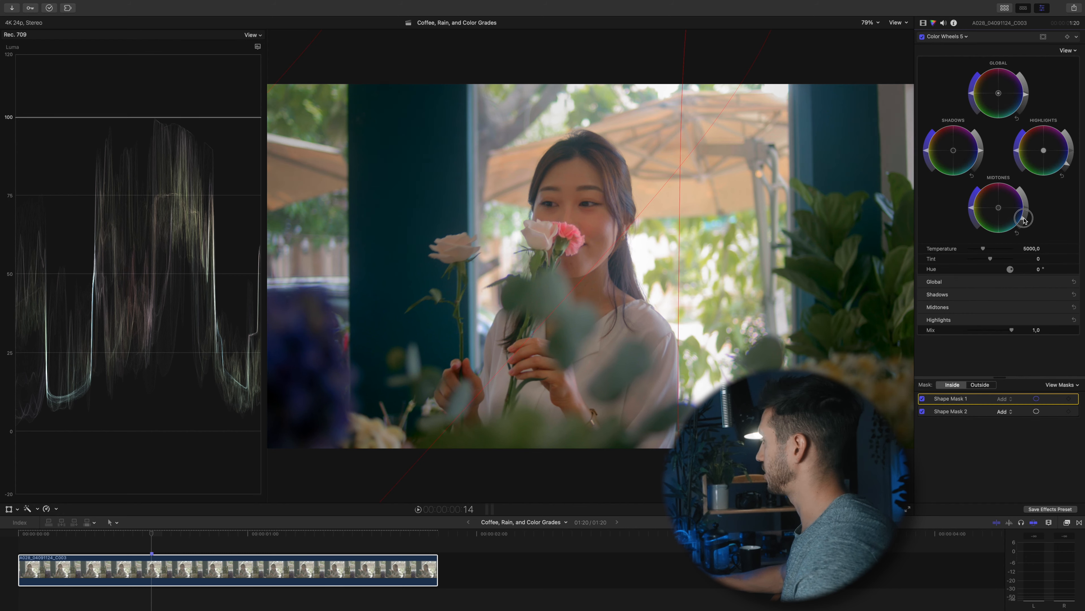
click(982, 152)
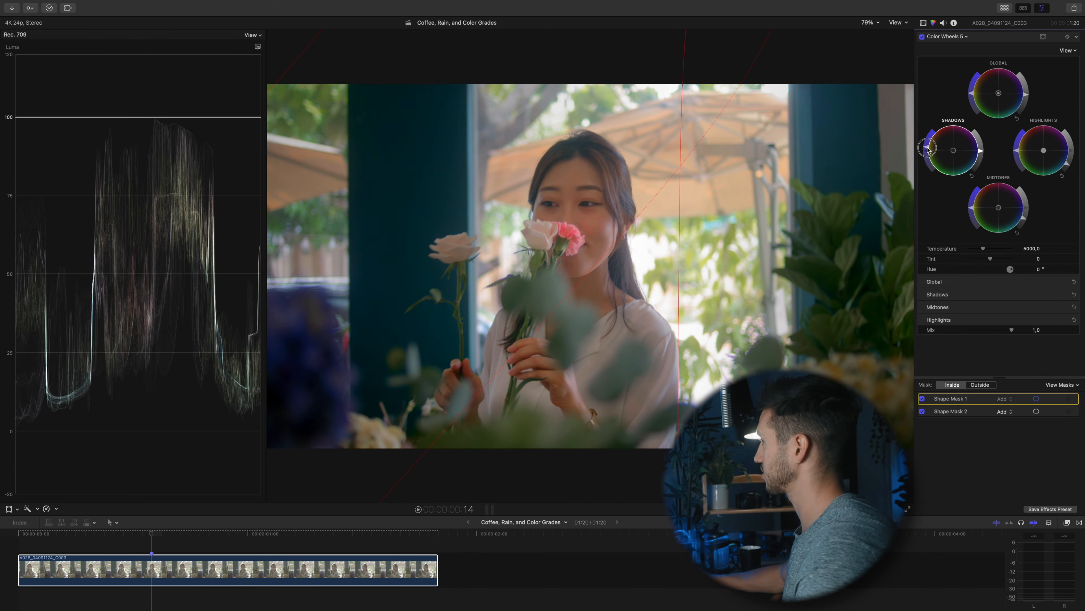
Reposition Shape Mask 2 of Color Wheels 5 toward the image's upper-left corner, and return to the clip's effects list.
click(537, 129)
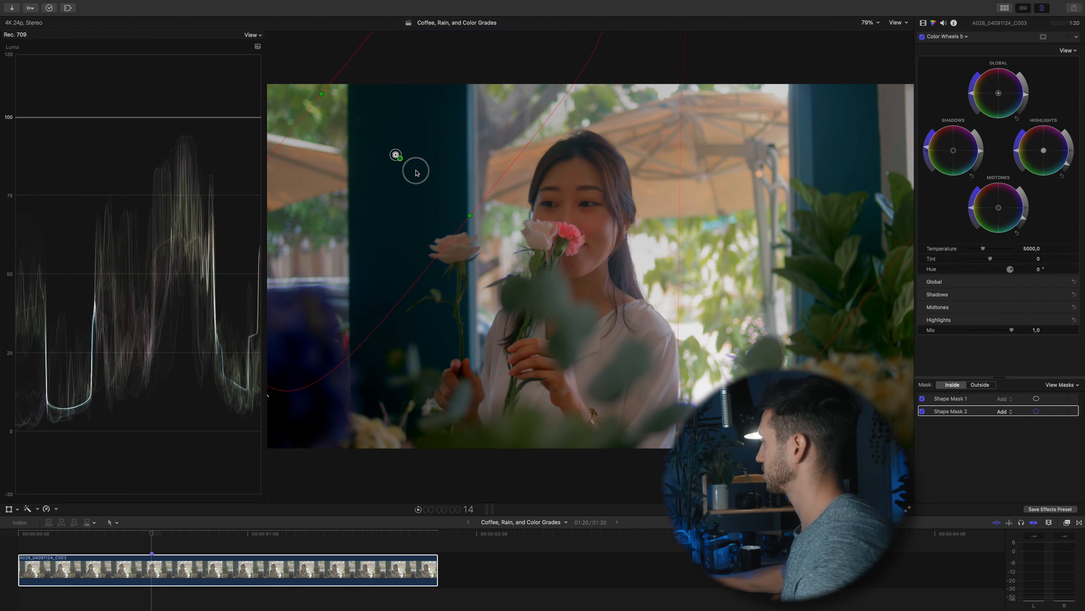
drag(451, 211, 329, 114)
click(923, 23)
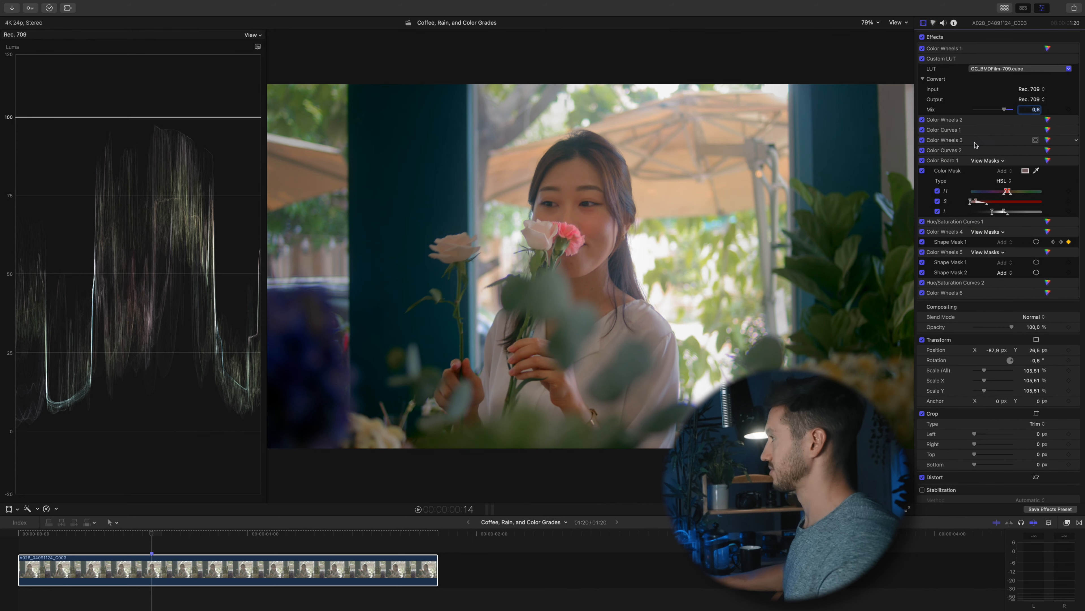
Clear the previous effects search, find the Sharpen effect and apply it to the clip.
click(1067, 522)
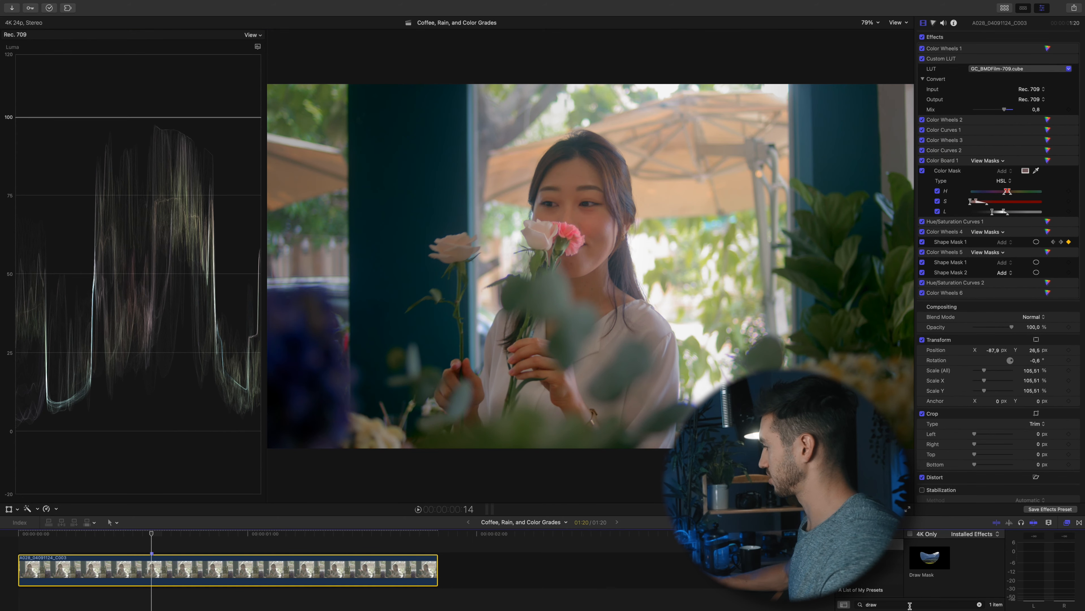
click(980, 604)
scroll(876, 575, down, 3)
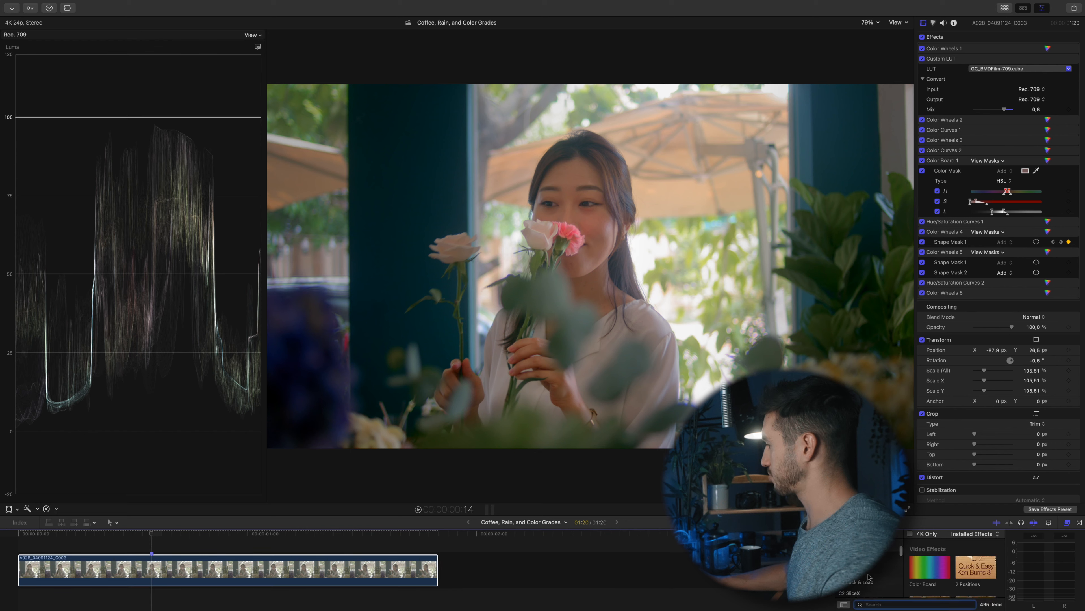
click(865, 559)
scroll(949, 570, down, 2)
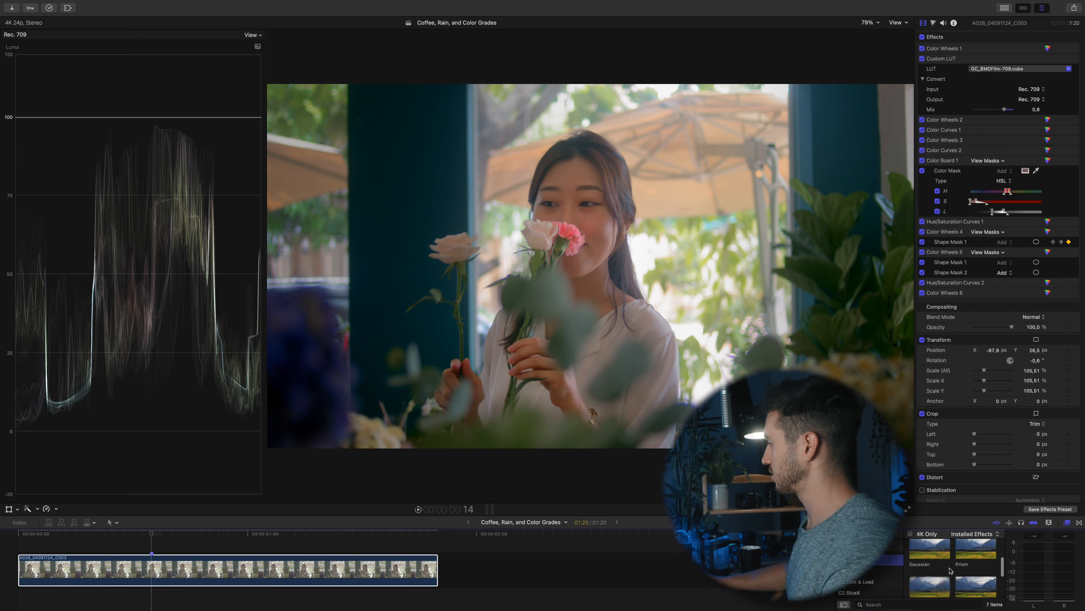
scroll(949, 570, up, 1)
click(979, 558)
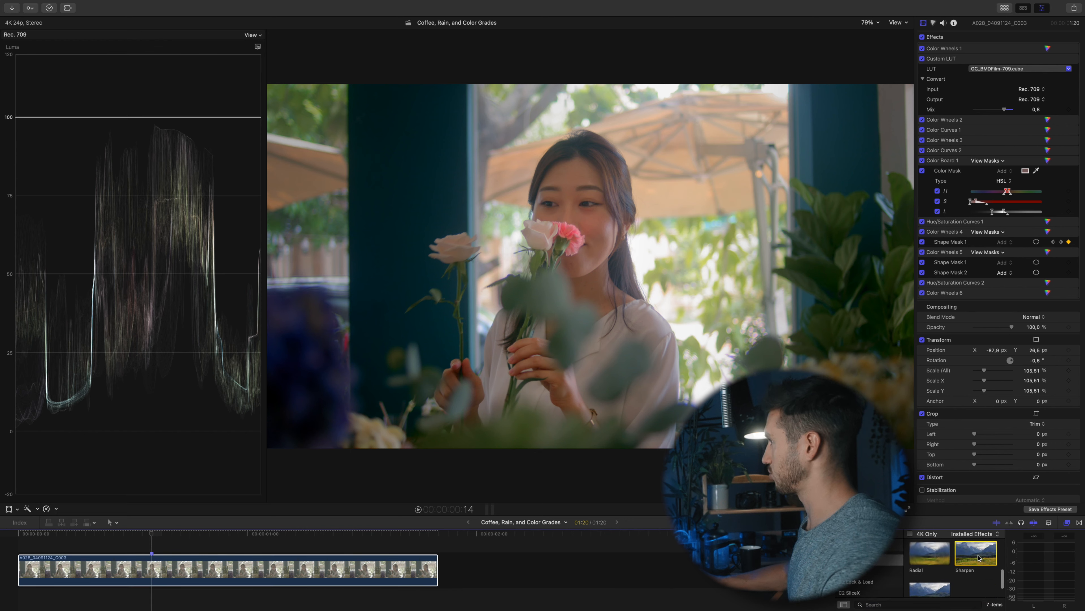
double_click(977, 557)
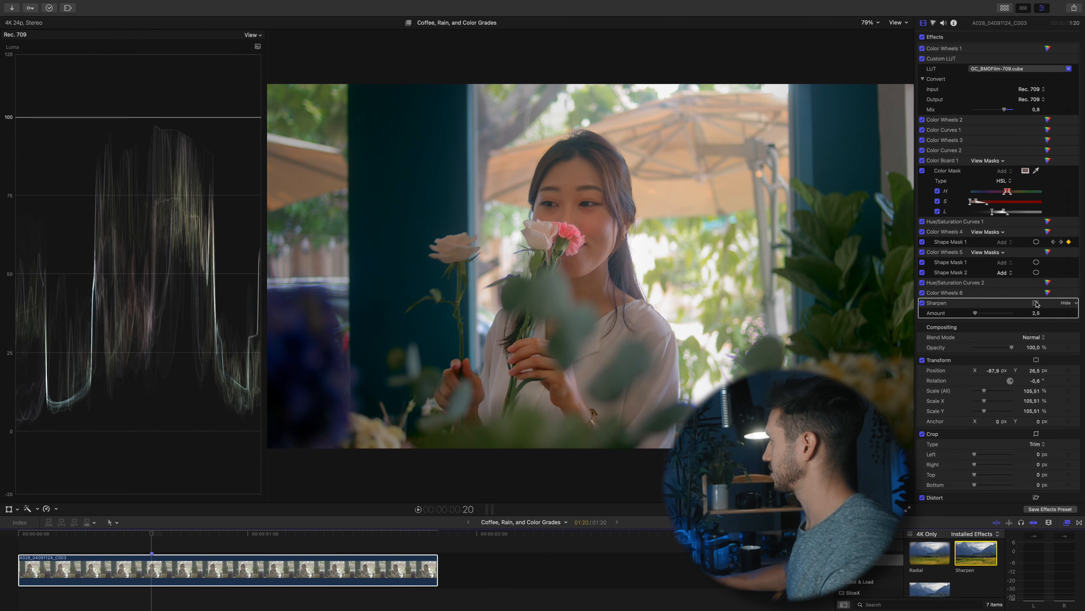
Add a shape mask to Sharpen, stretched into a tilted oval around the woman's face, upper body and hands.
click(1036, 303)
click(1028, 309)
drag(671, 266, 613, 272)
drag(577, 166, 635, 211)
drag(581, 266, 521, 361)
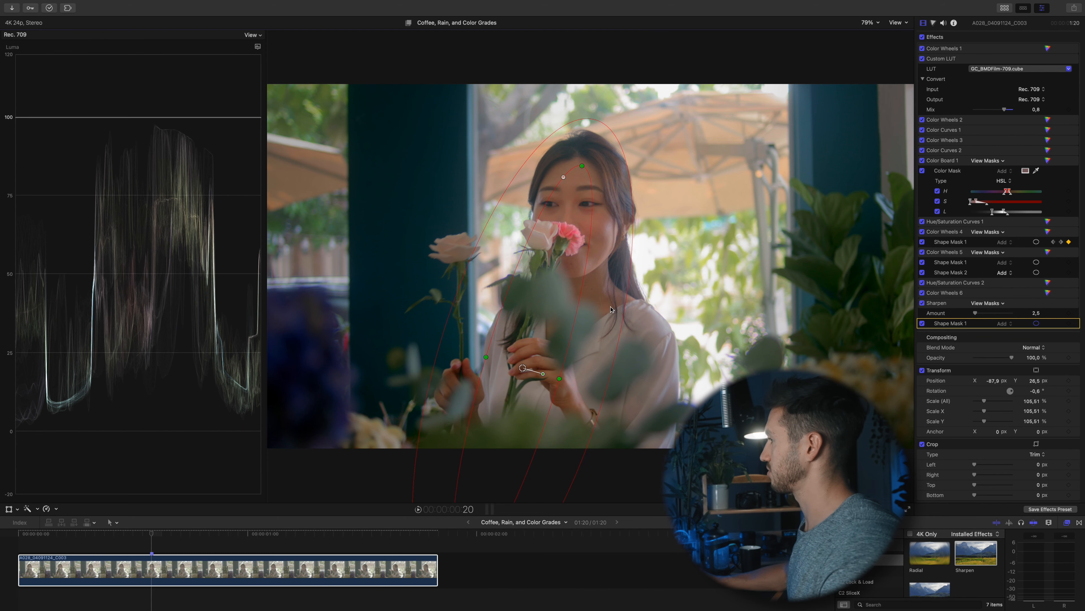
drag(611, 308, 647, 305)
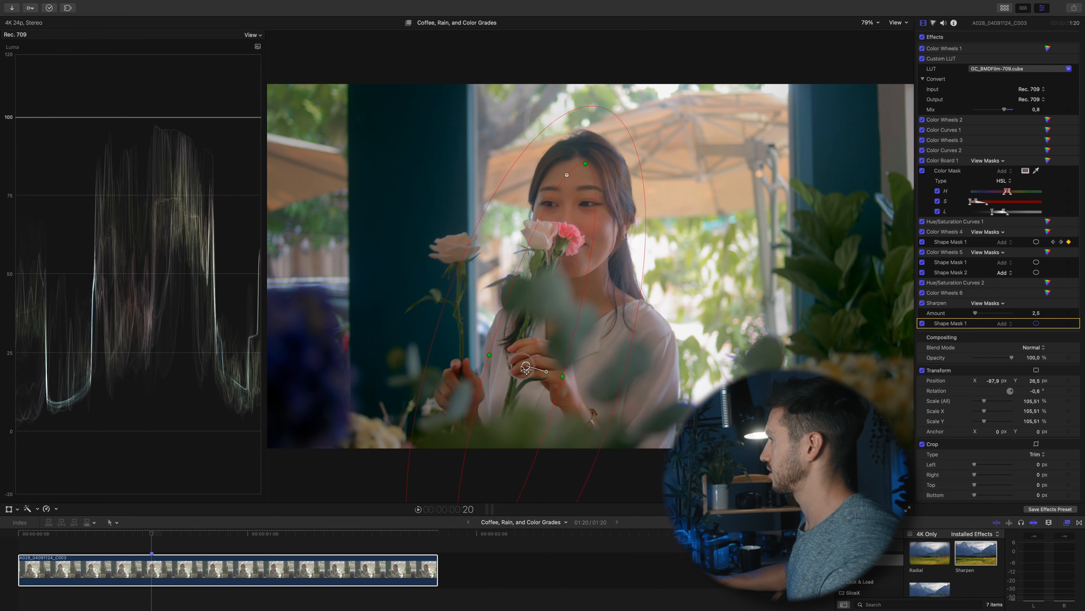
Keyframe the Sharpen amount and shape mask at the clip's start, and move the mask near 1:14 to follow the woman.
click(21, 535)
click(1069, 314)
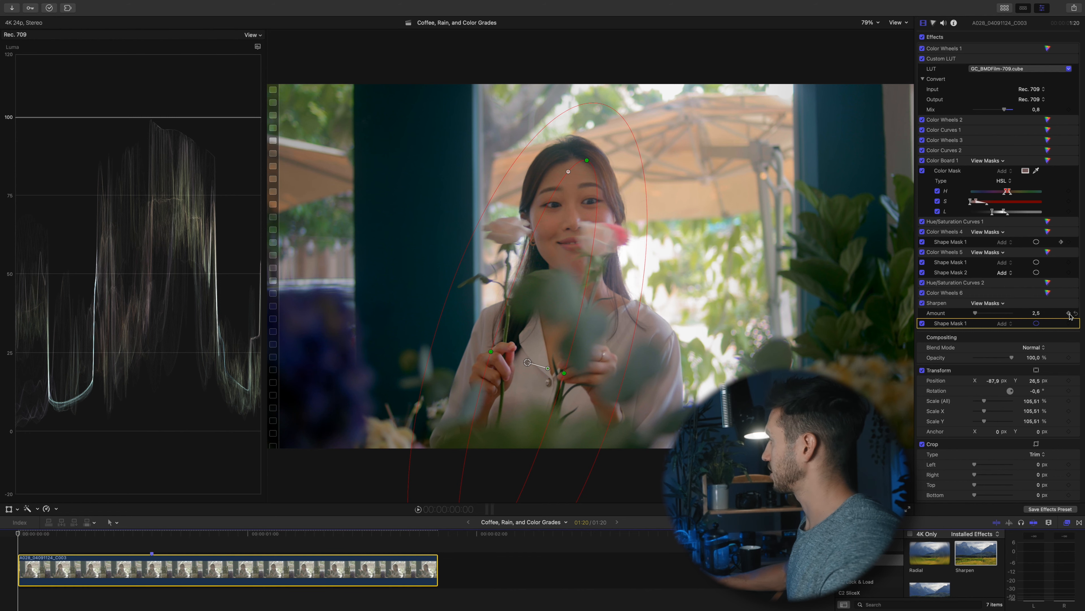
click(1069, 323)
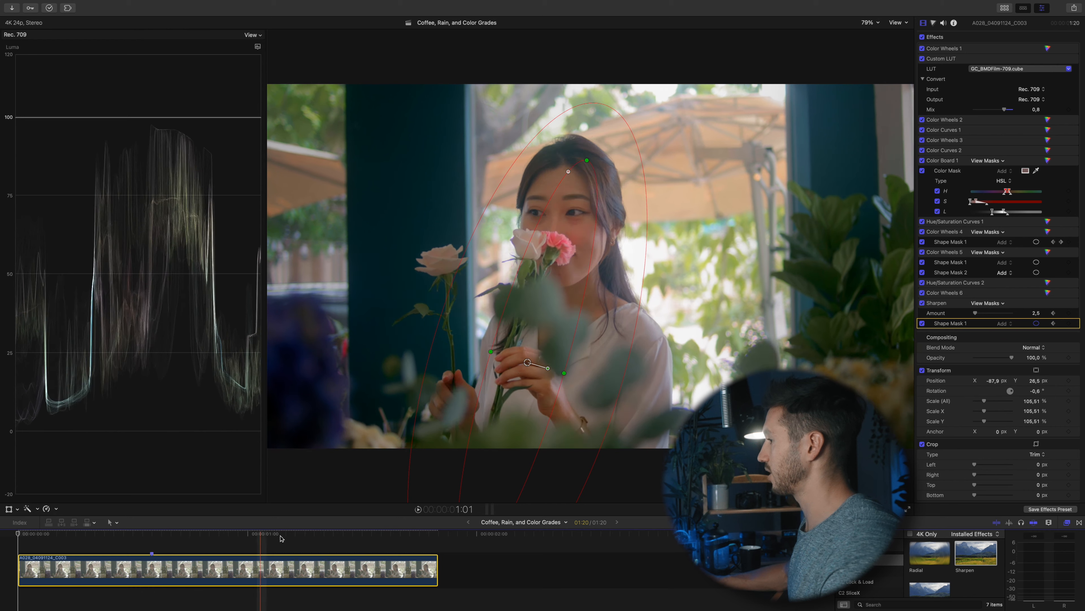
click(371, 534)
drag(527, 362, 505, 364)
click(406, 569)
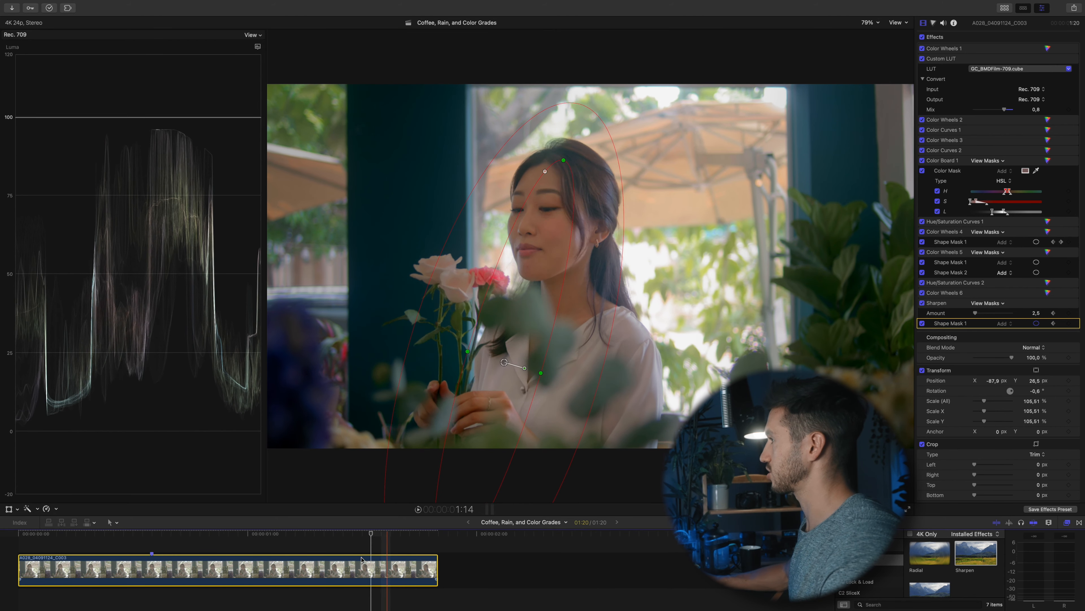
click(151, 565)
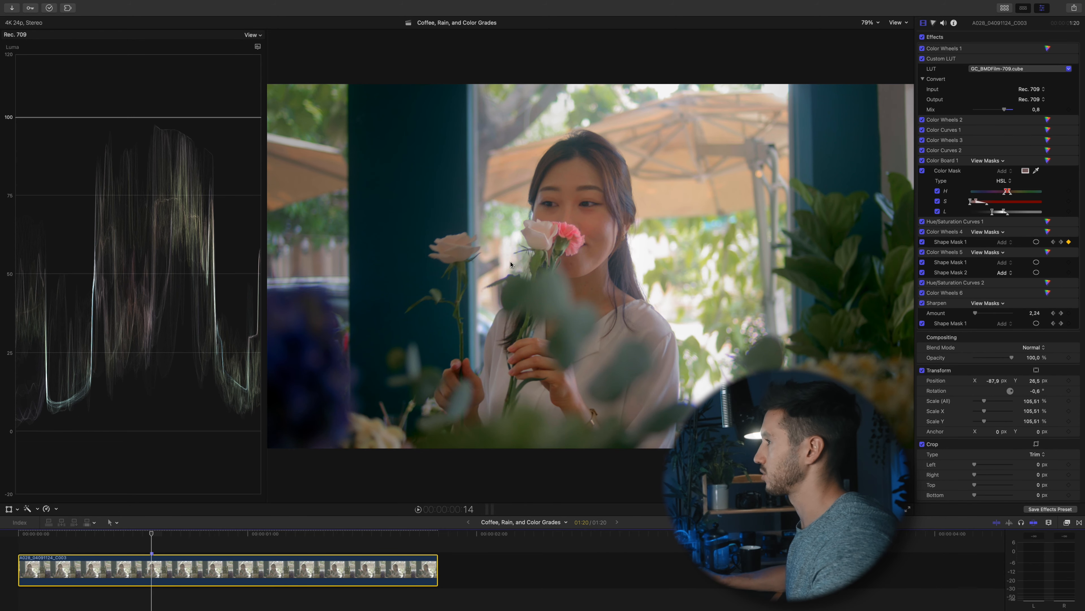
Turn off all the clip's effects and re-enable Color Wheels 1 and the Custom LUT to review their contribution.
click(922, 49)
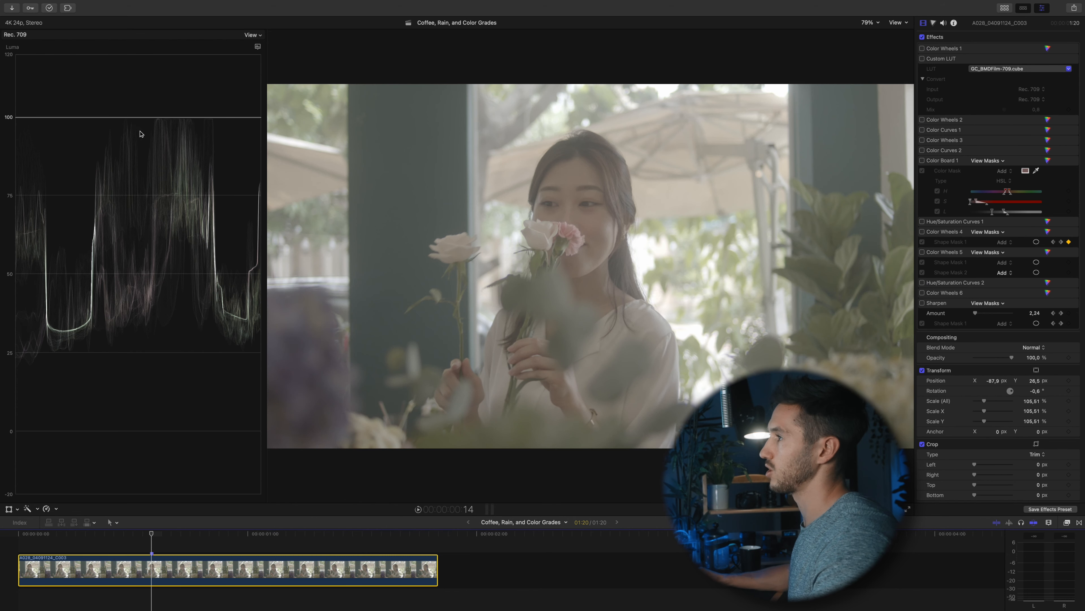
click(922, 49)
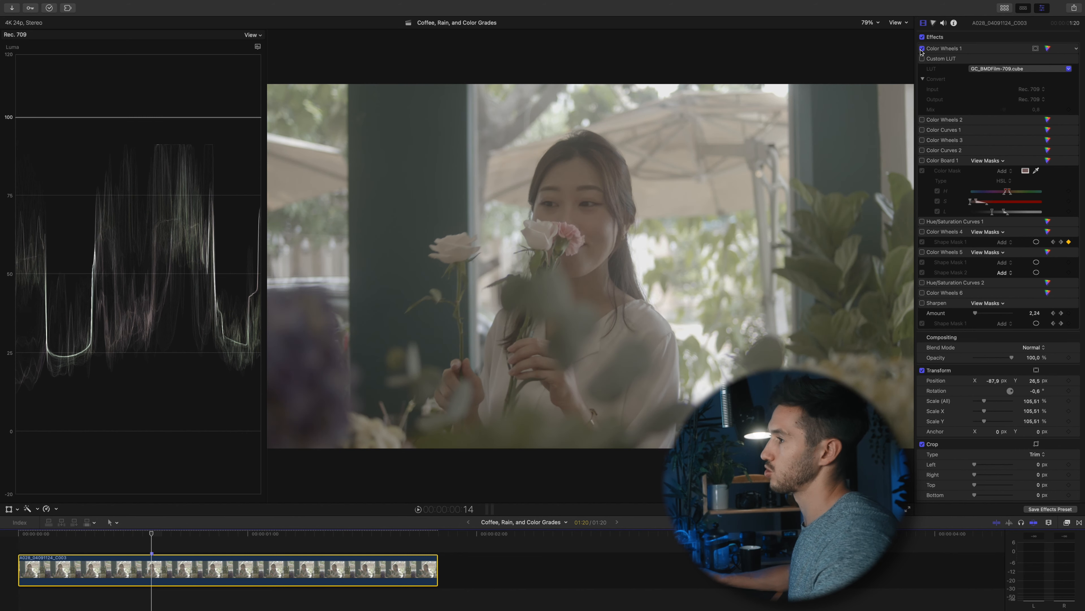
click(922, 59)
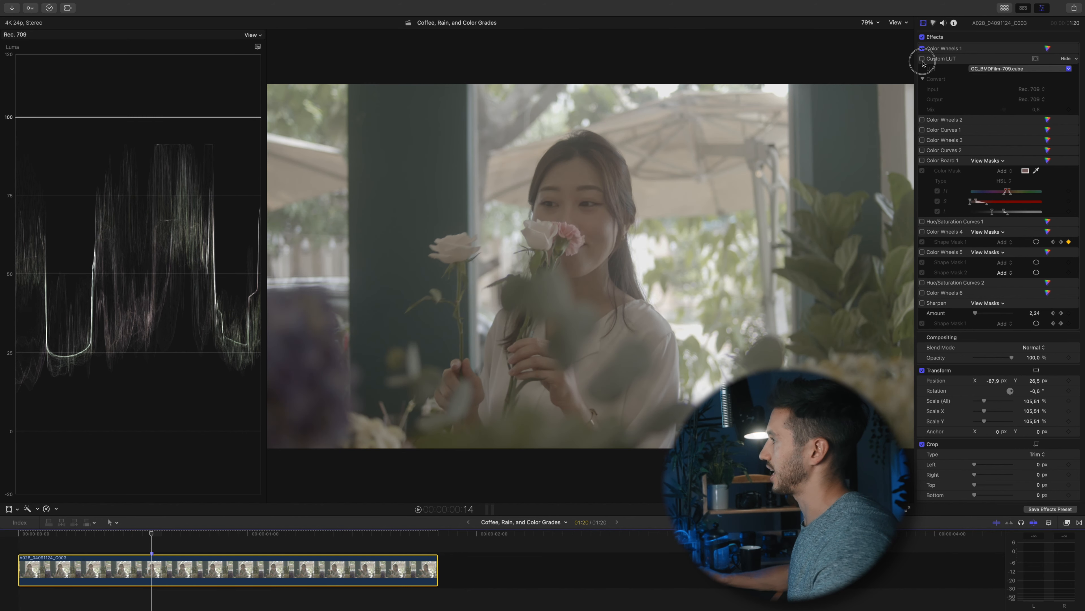
click(922, 58)
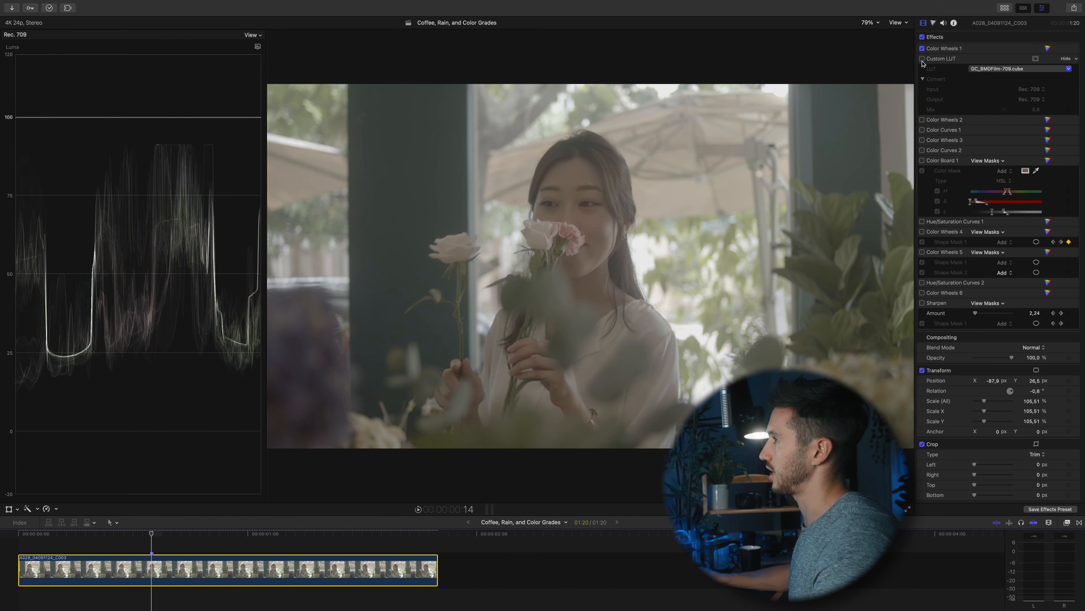
click(922, 58)
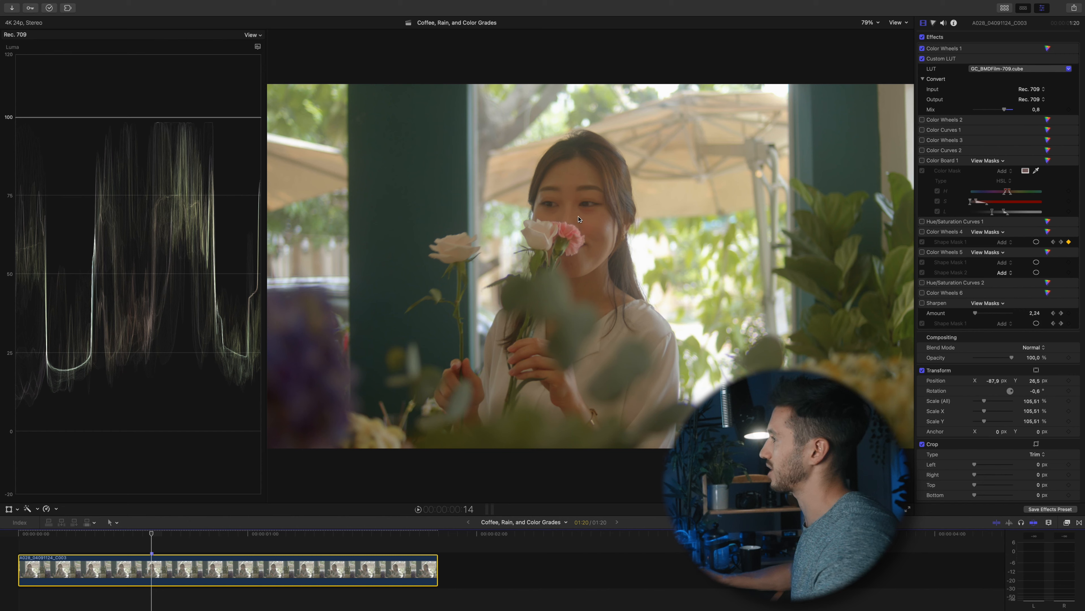
Re-enable Color Wheels 2, Color Curves 1 and Color Wheels 3, toggling Color Curves 1 to compare the image.
click(923, 121)
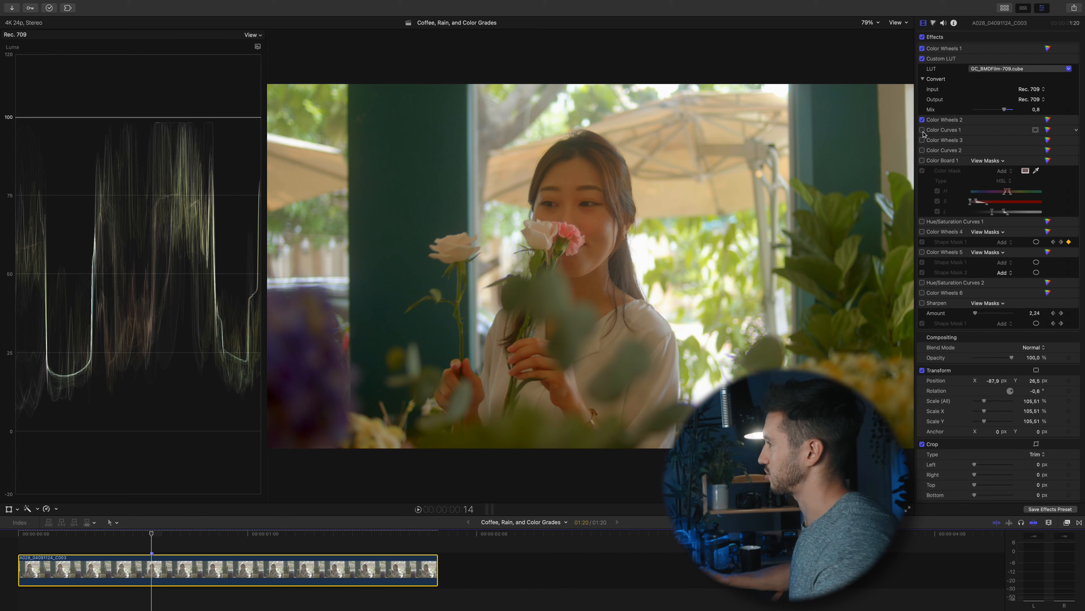
click(923, 130)
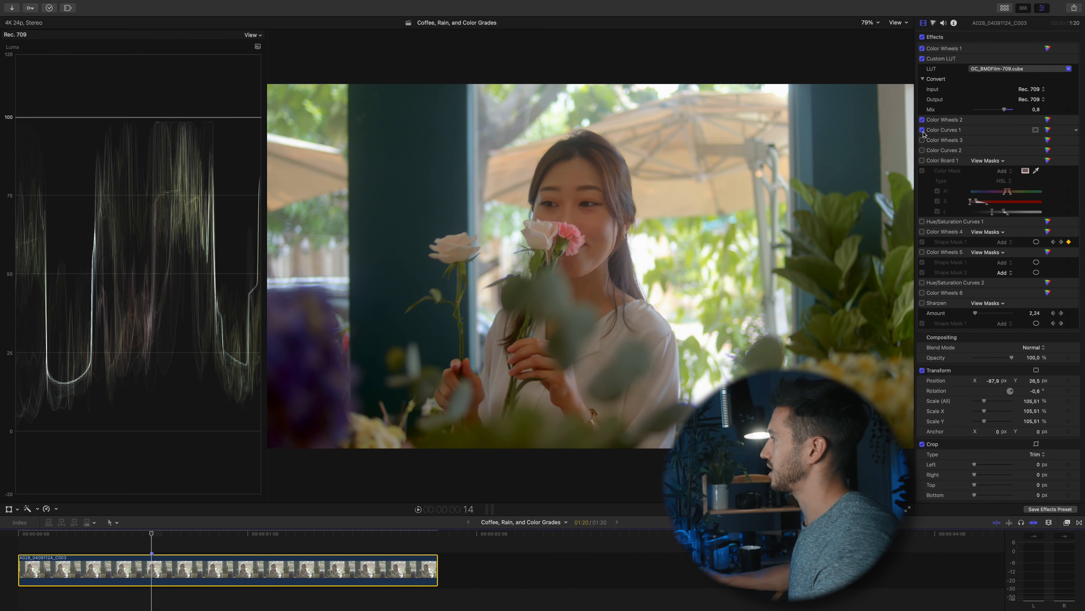
click(923, 130)
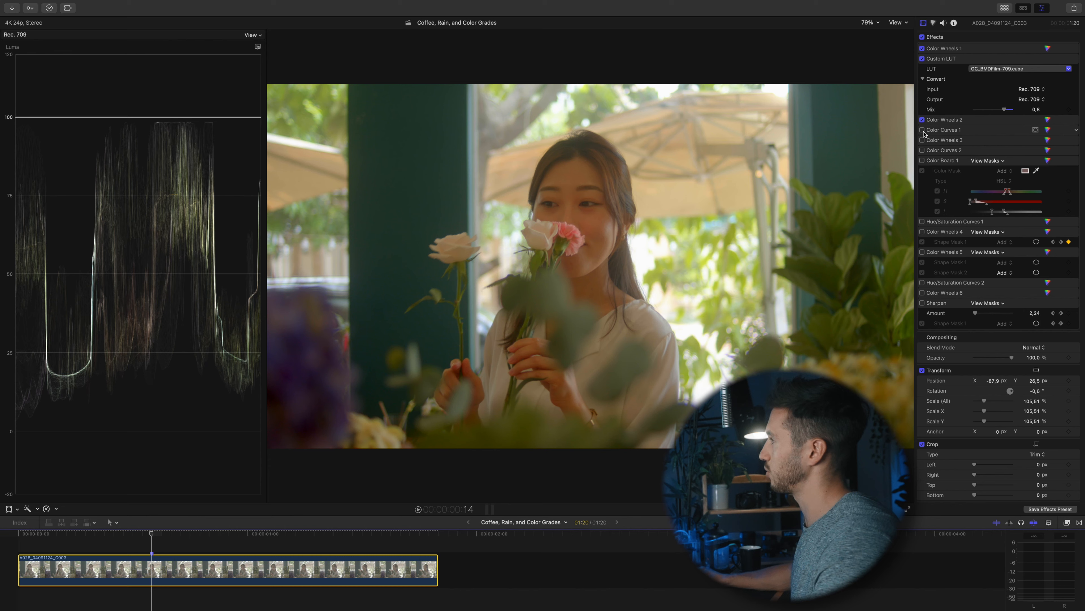
click(923, 130)
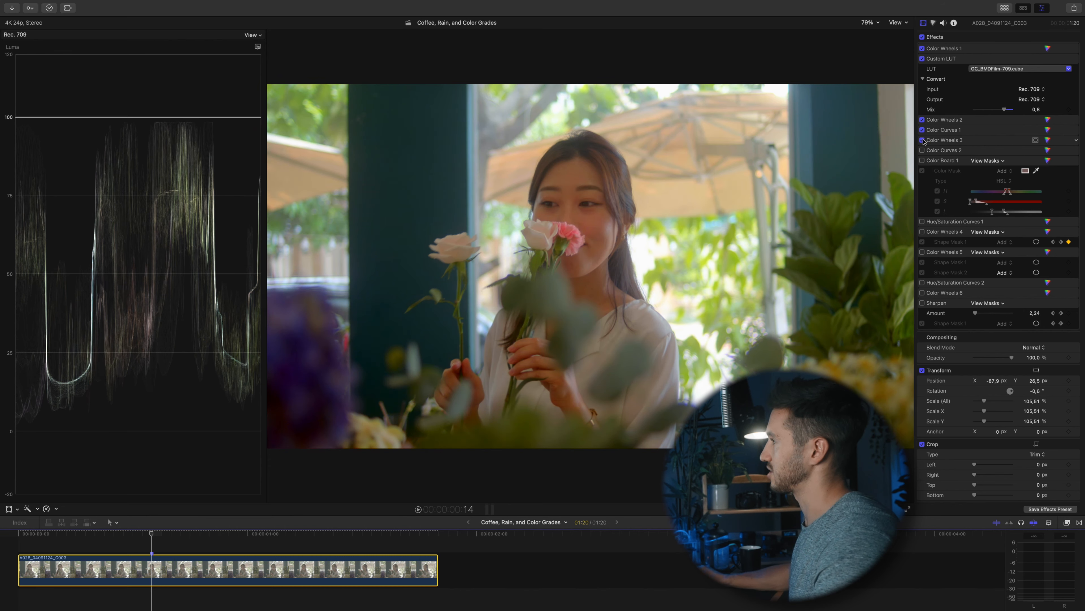
Toggle Color Curves 2 and Color Board 1 off and on to compare their effect, leaving both enabled.
click(923, 150)
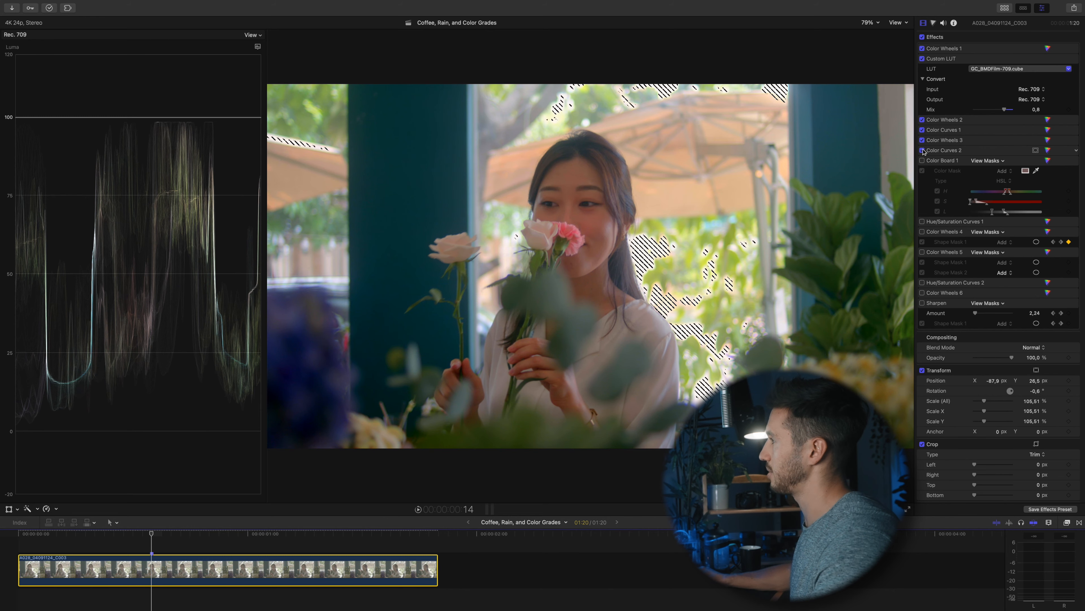
click(923, 151)
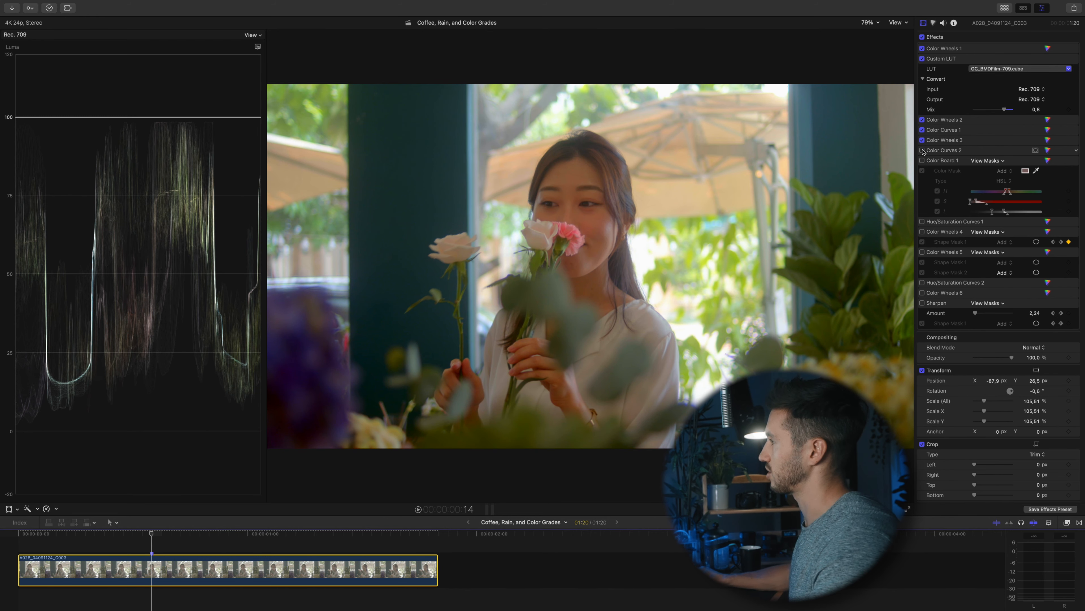
click(923, 150)
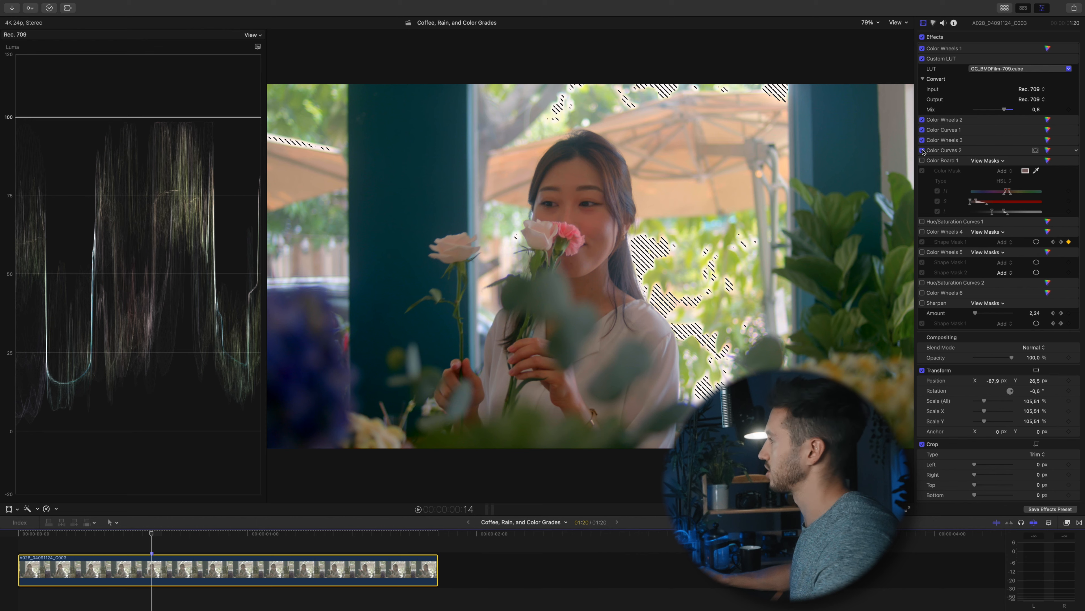
click(923, 150)
click(923, 160)
click(922, 162)
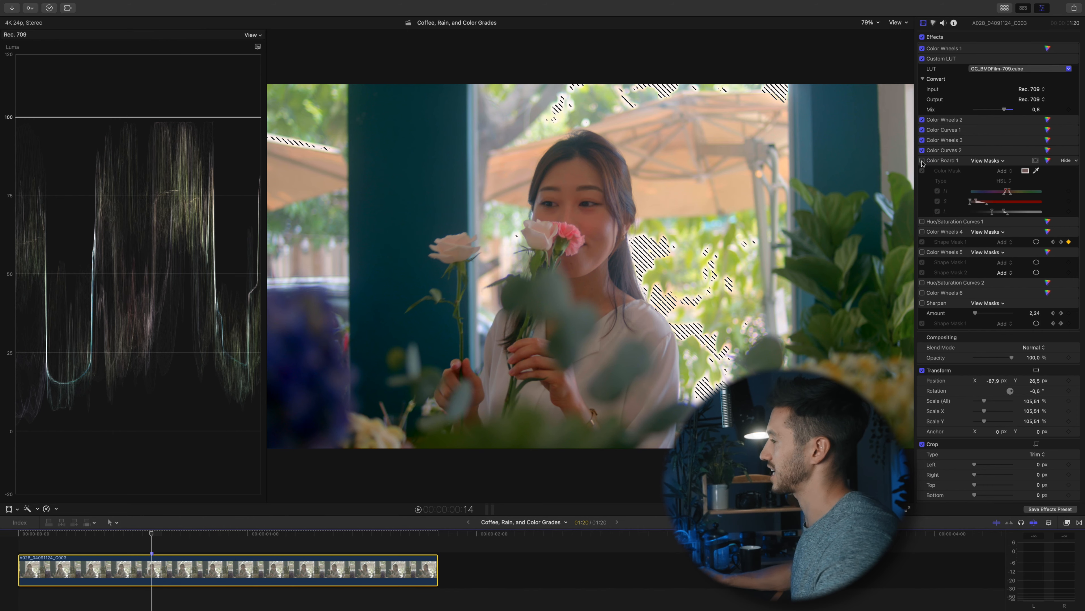
click(922, 161)
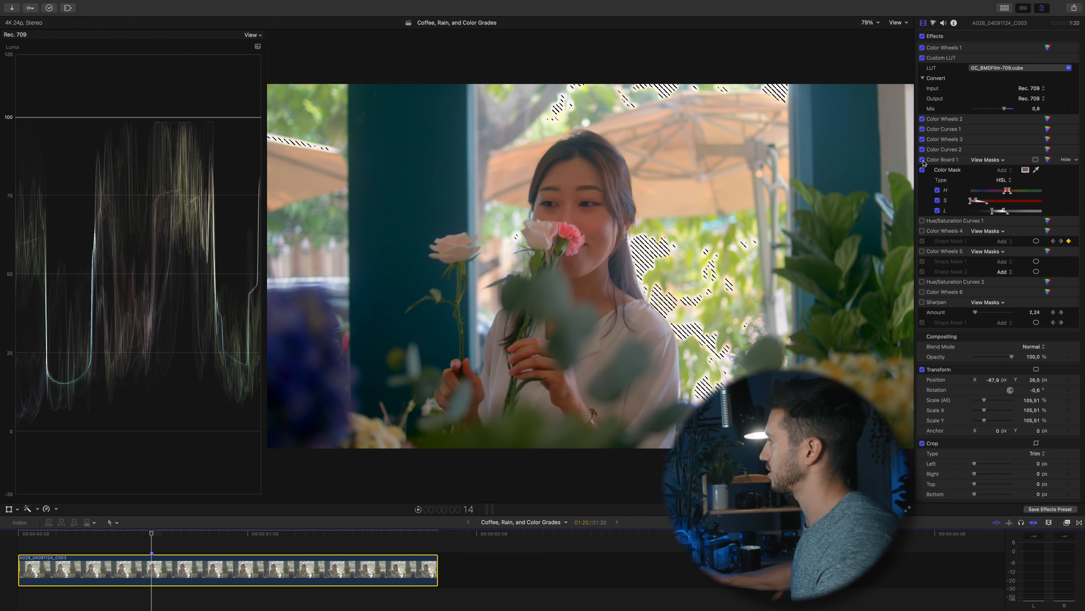
Toggle Hue/Saturation Curves 1 on and off to compare its effect, leaving it enabled.
click(922, 221)
click(922, 221)
click(922, 220)
click(922, 220)
click(922, 221)
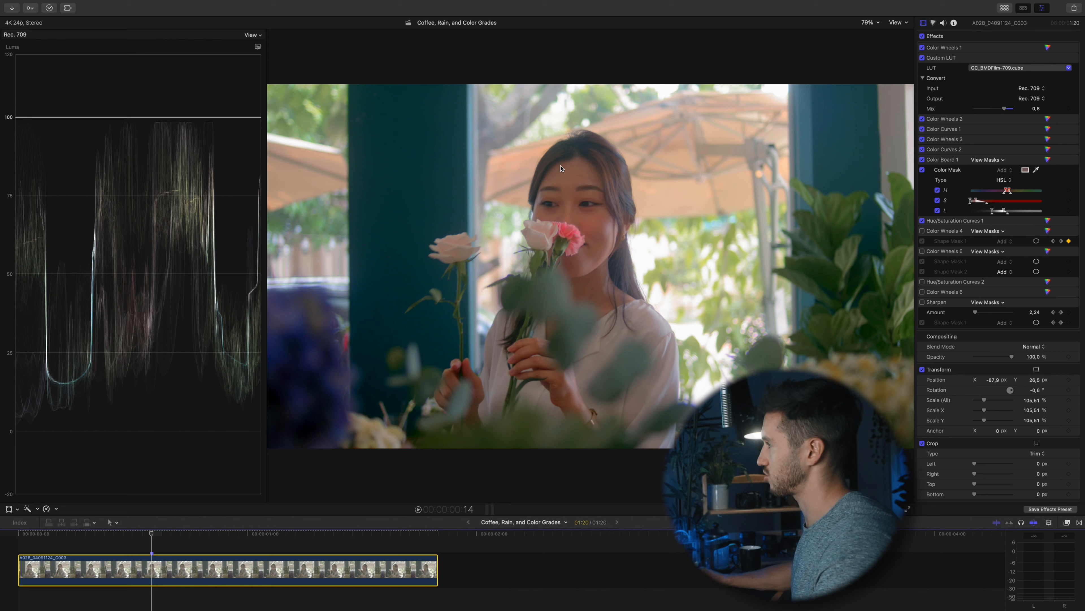
Toggle the masked Color Wheels 4 correction on and off to compare the background, leaving it enabled.
click(922, 231)
click(922, 231)
click(922, 231)
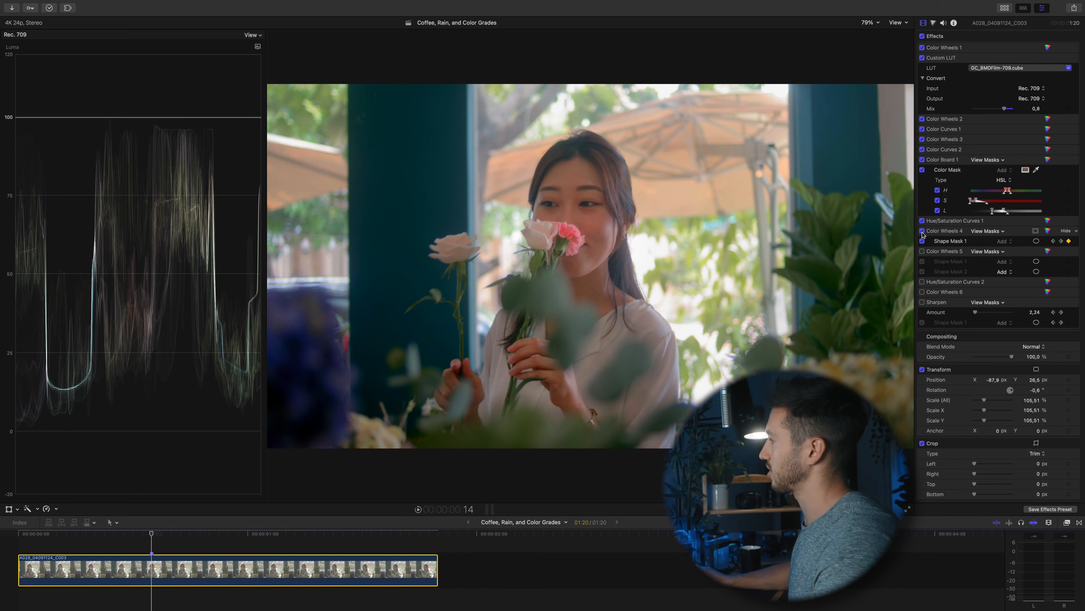
click(922, 231)
click(922, 231)
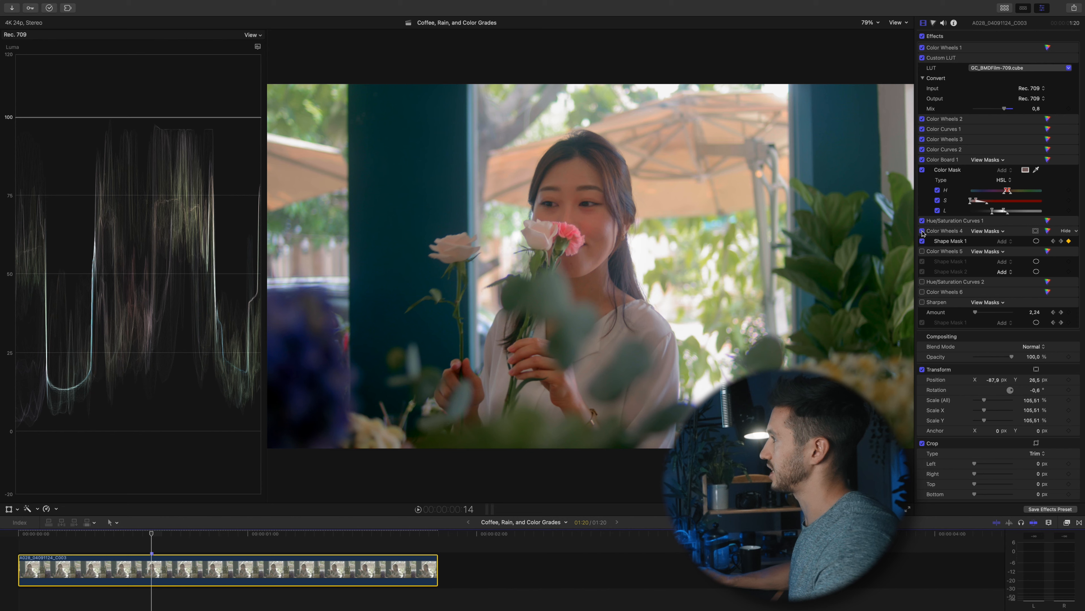
Recheck the Color Wheels 4 correction and re-enable the masked Color Wheels 5, toggling each to compare the image.
click(922, 231)
click(922, 231)
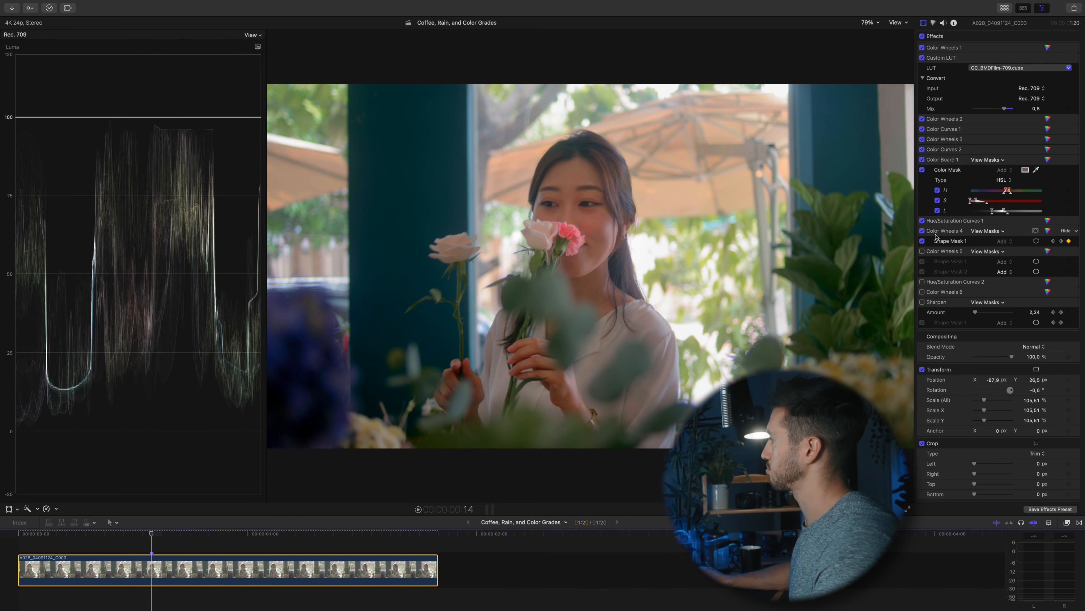
click(922, 254)
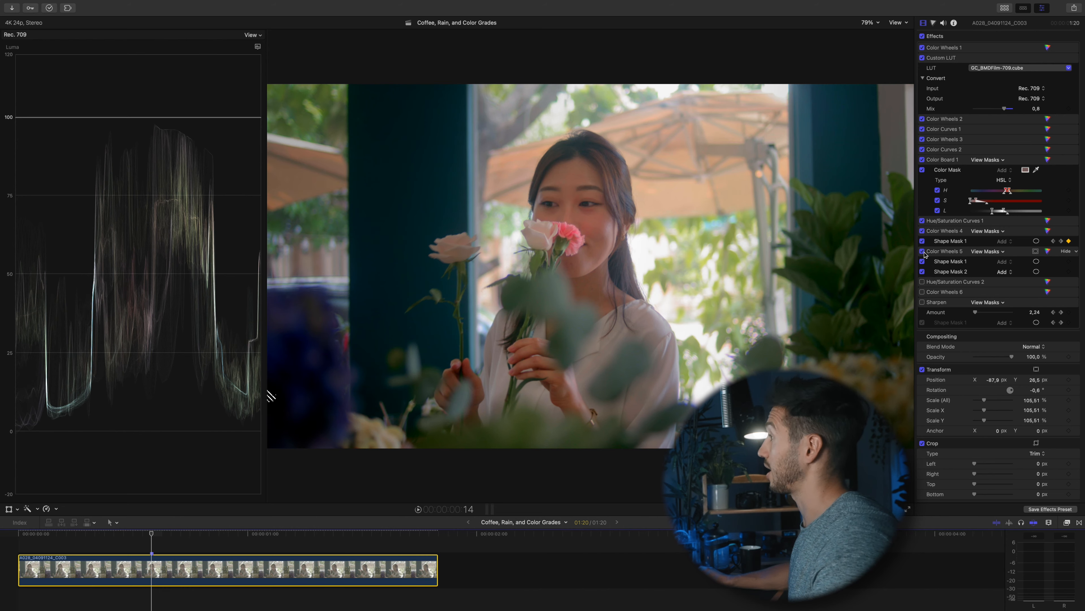
click(922, 252)
click(923, 252)
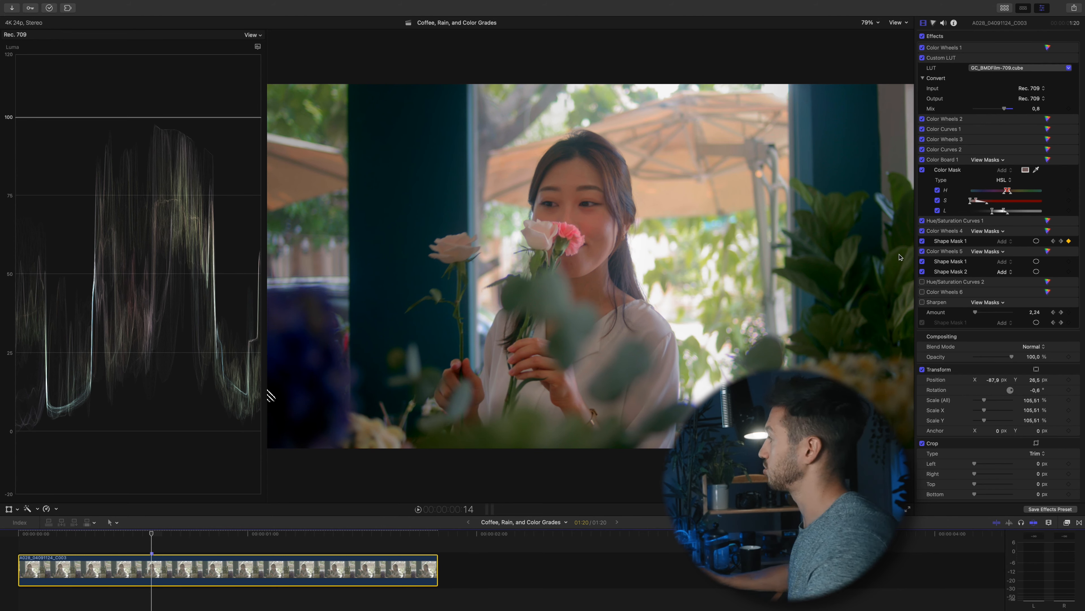
Re-enable Hue/Saturation Curves 2, Color Wheels 6 and Sharpen, toggling Color Wheels 6 to compare the image.
click(923, 282)
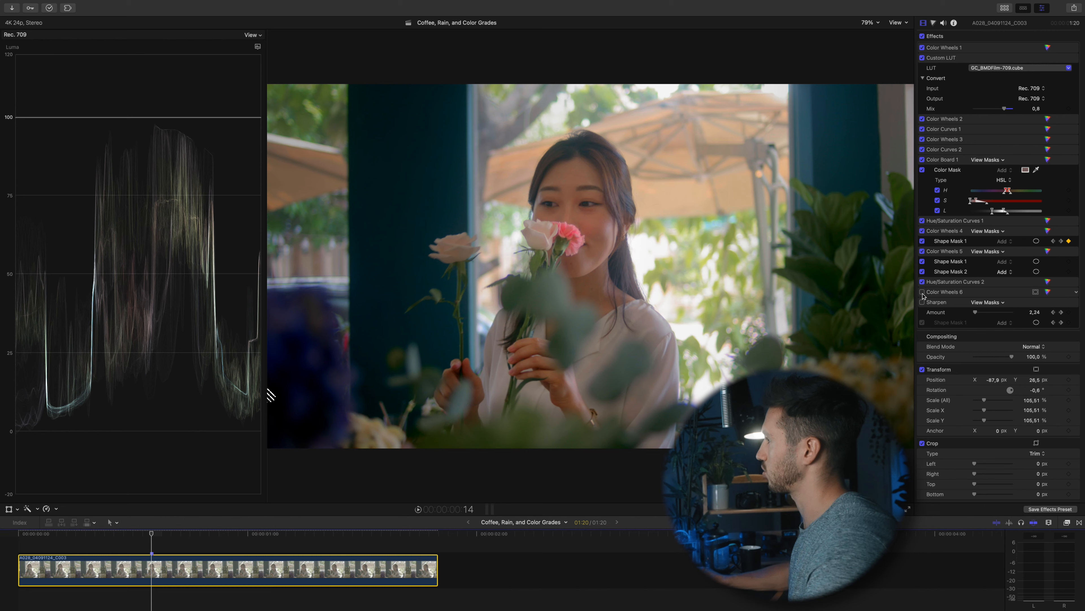
click(923, 292)
click(924, 293)
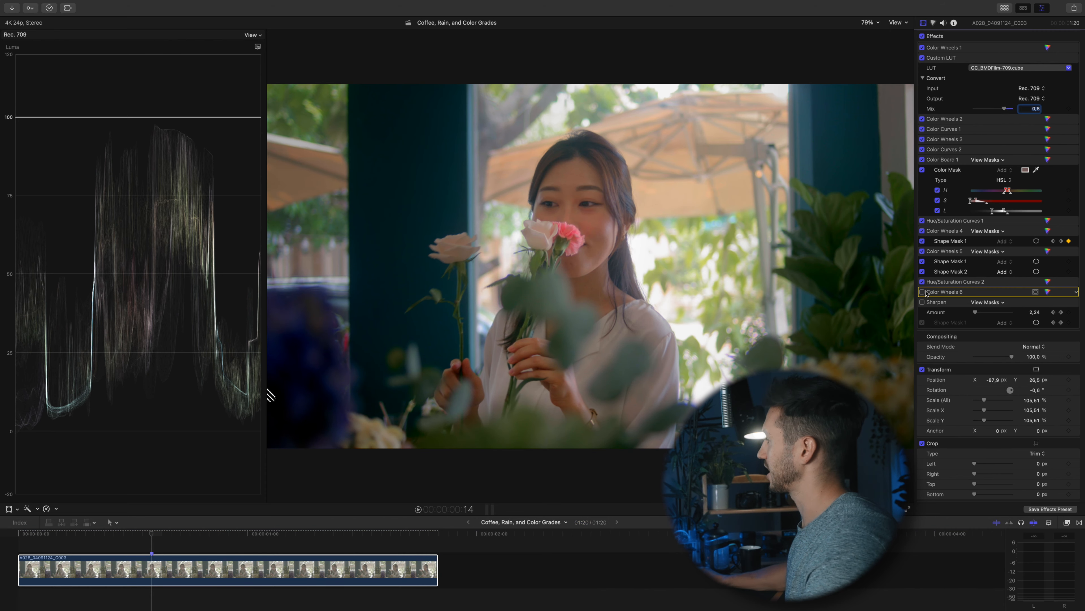
click(923, 292)
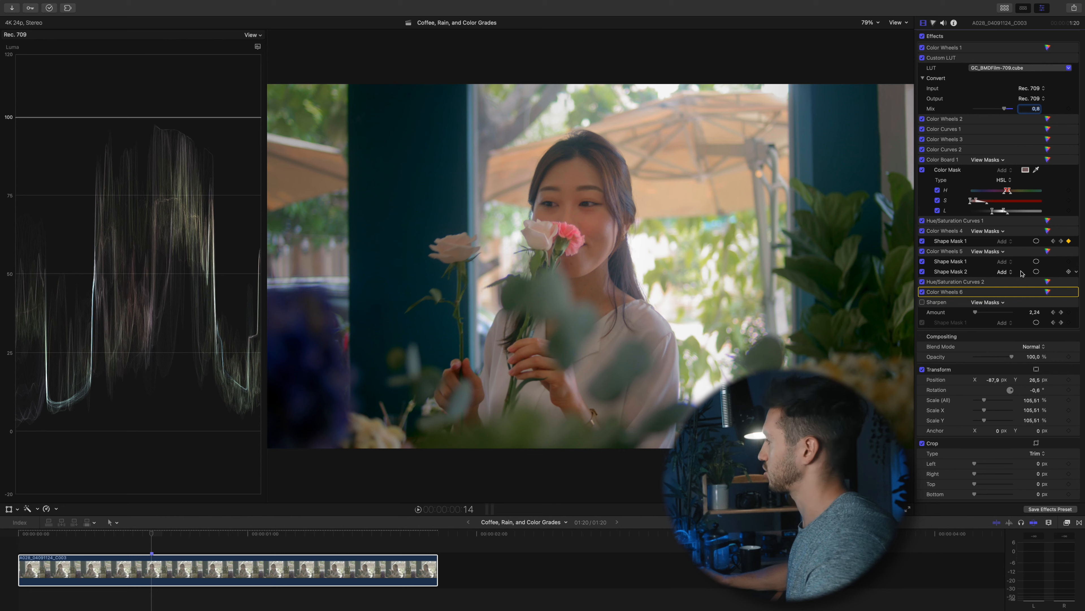
click(923, 293)
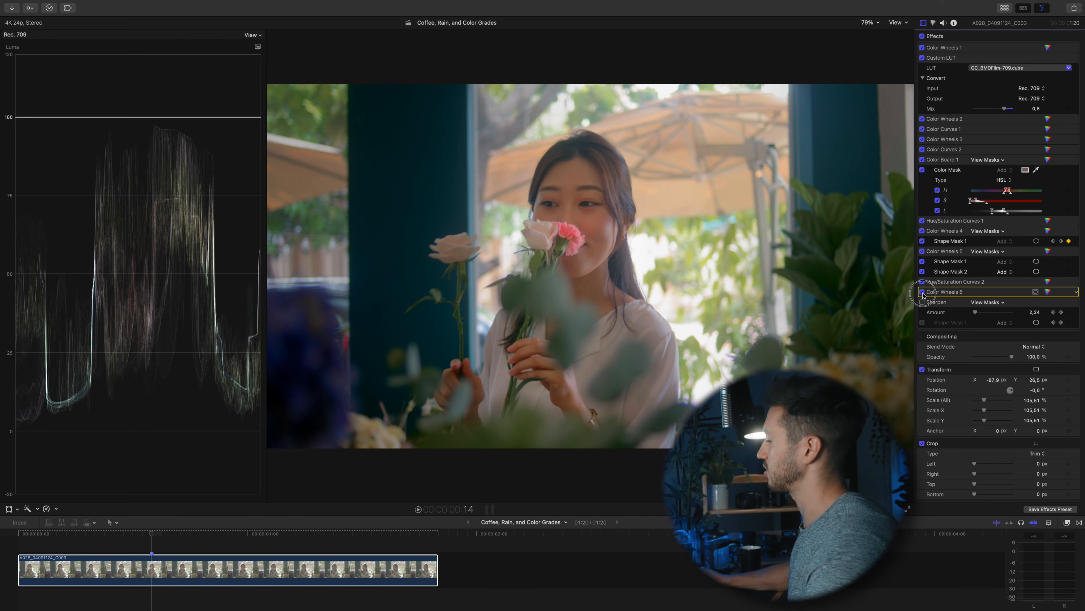
click(923, 292)
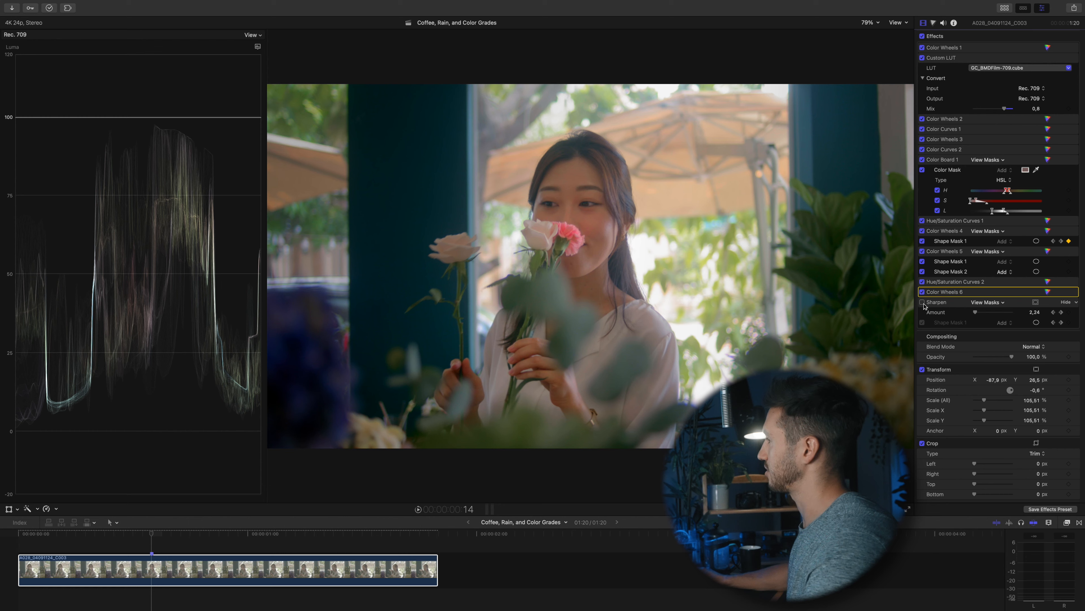
click(922, 302)
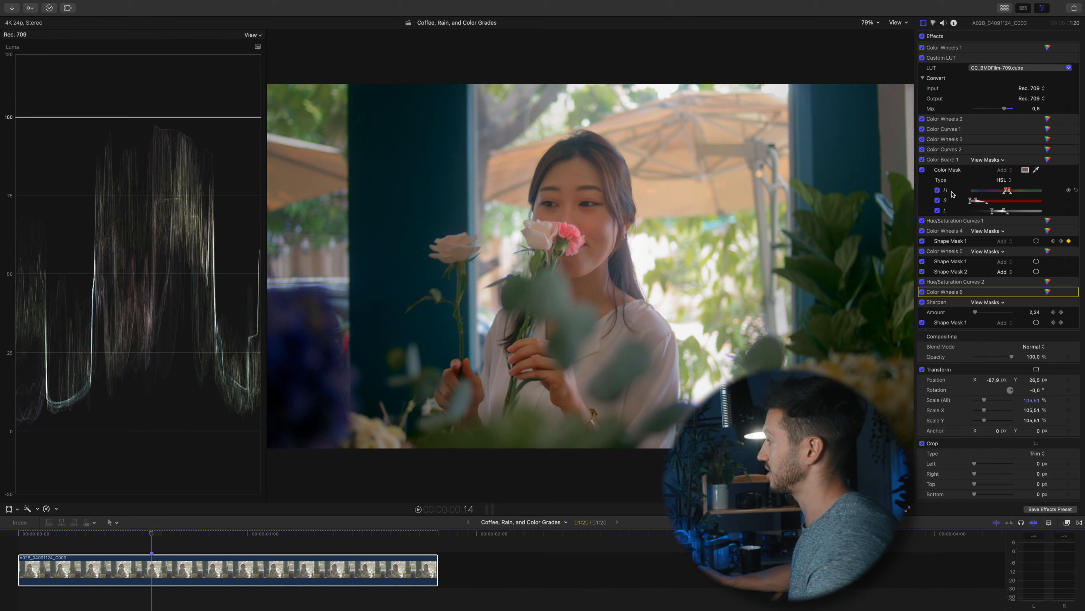
Display the outline of the Color Wheels 4 shape mask over the woman to review its placement.
scroll(961, 253, up, 1)
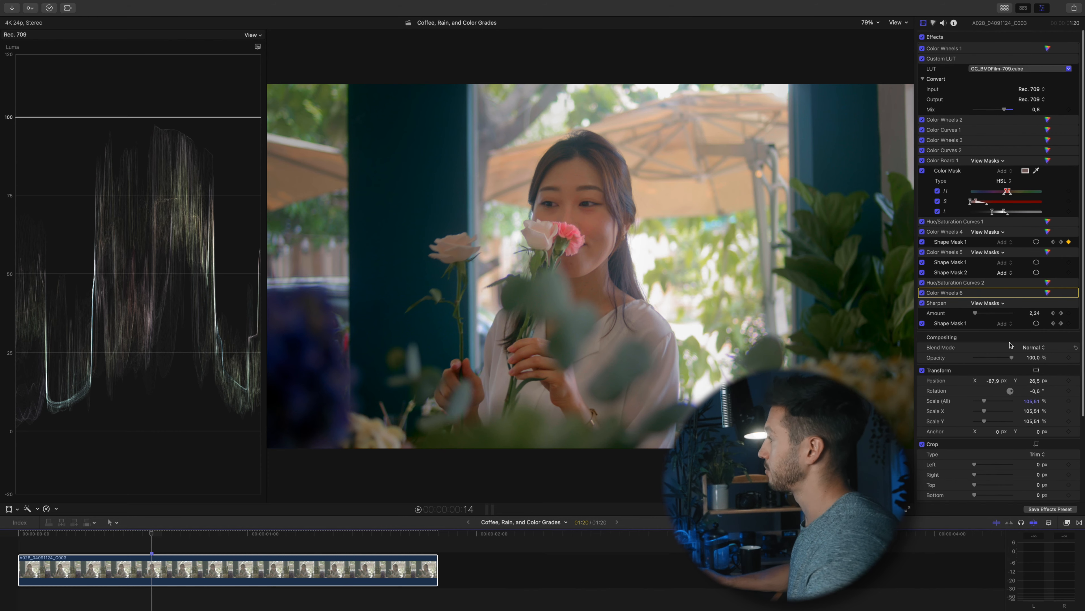
scroll(951, 240, down, 1)
click(950, 237)
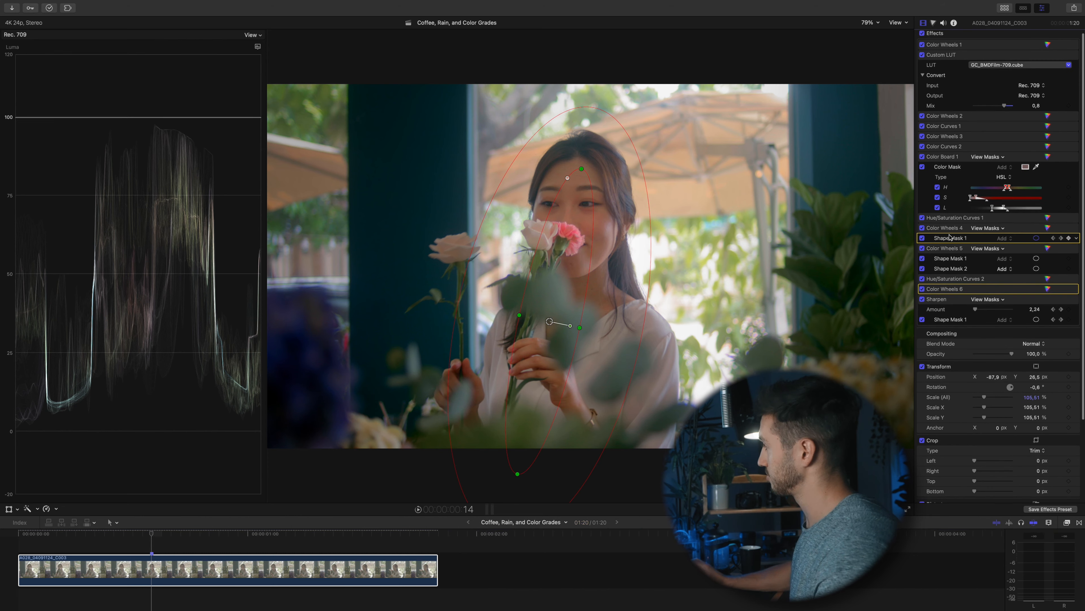
click(1069, 238)
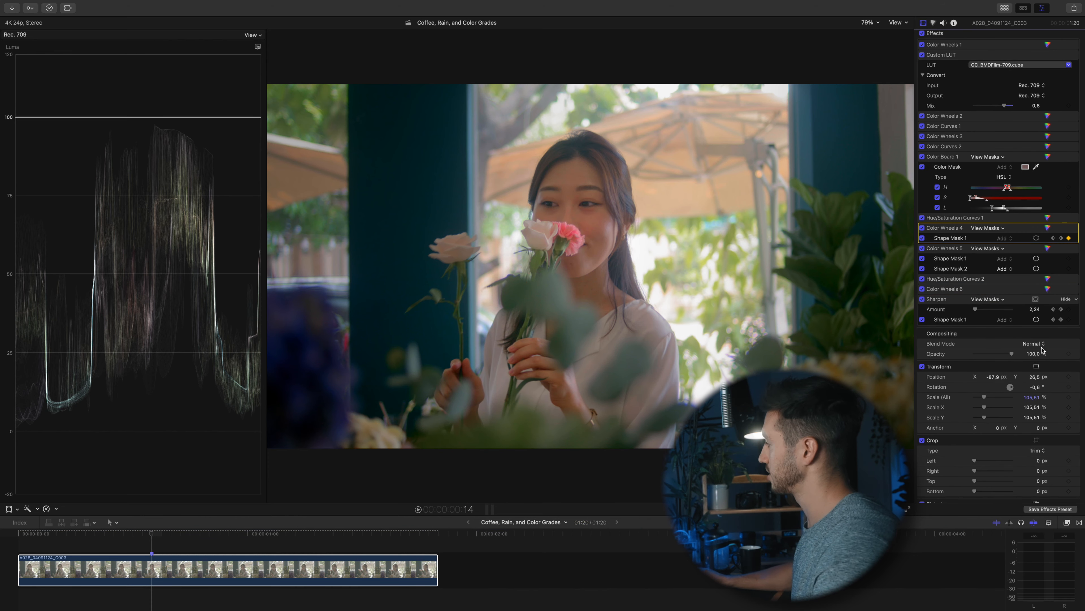
Examine the name, category and attribute options for saving the whole grade as a video effects preset, leaving without saving.
click(1034, 508)
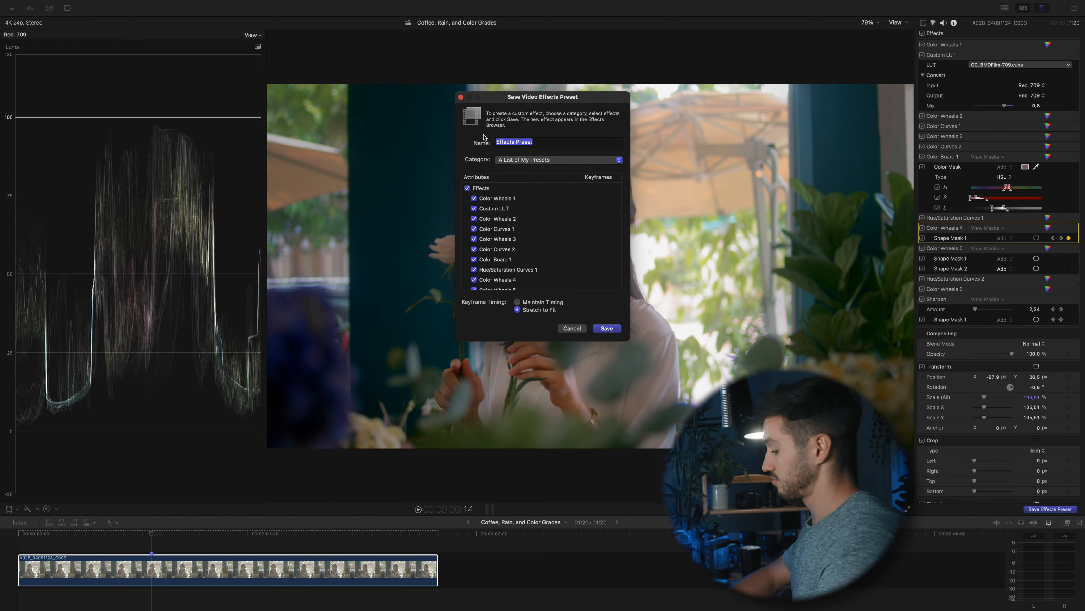
click(541, 162)
click(470, 140)
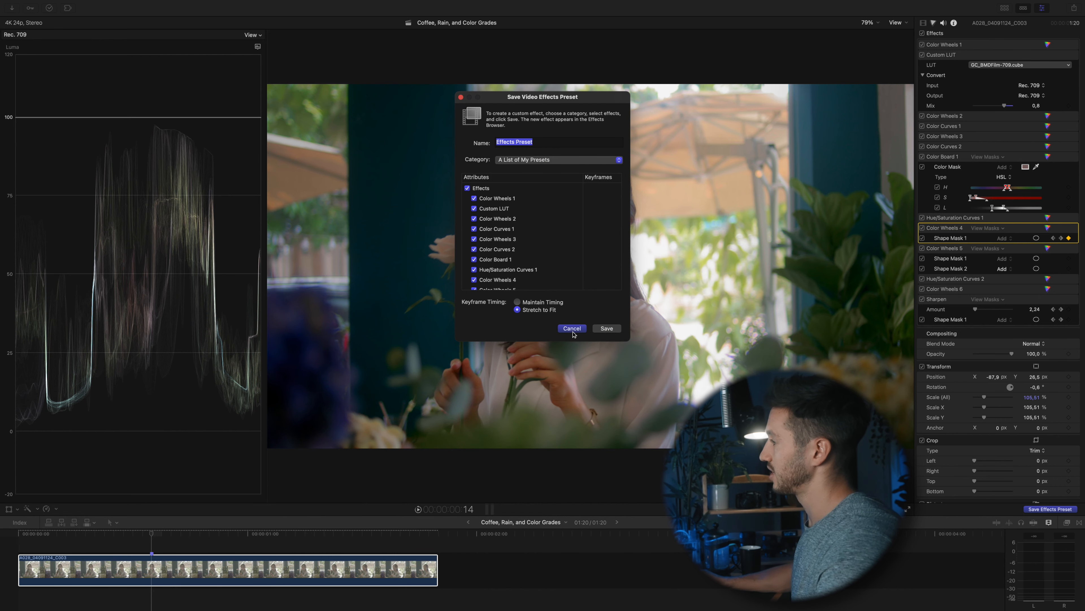
click(596, 329)
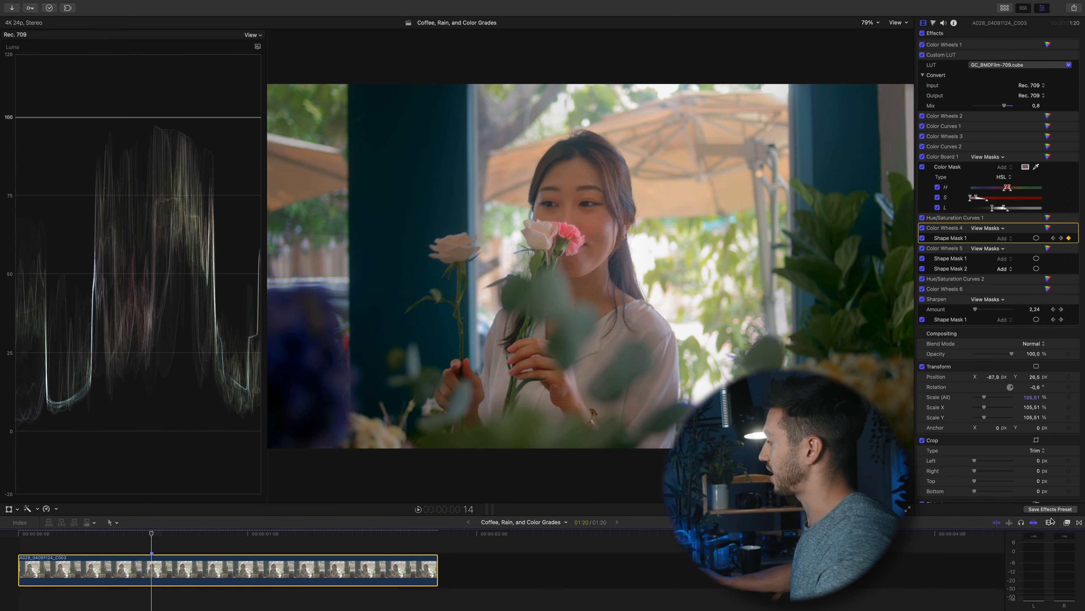
Open the installed effects browser and look through its effect categories.
click(1067, 523)
scroll(859, 578, up, 3)
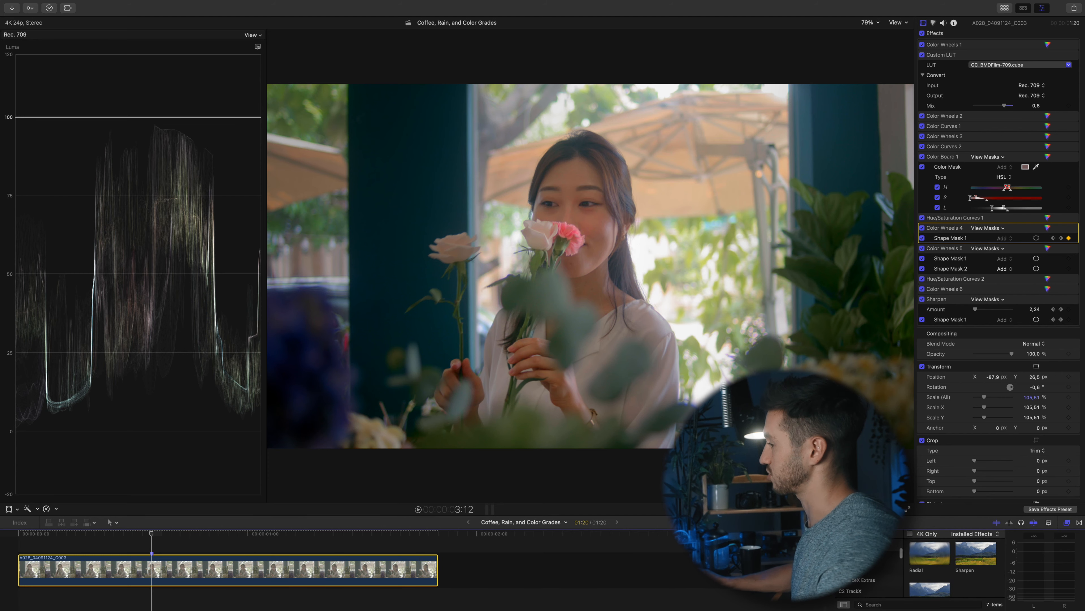